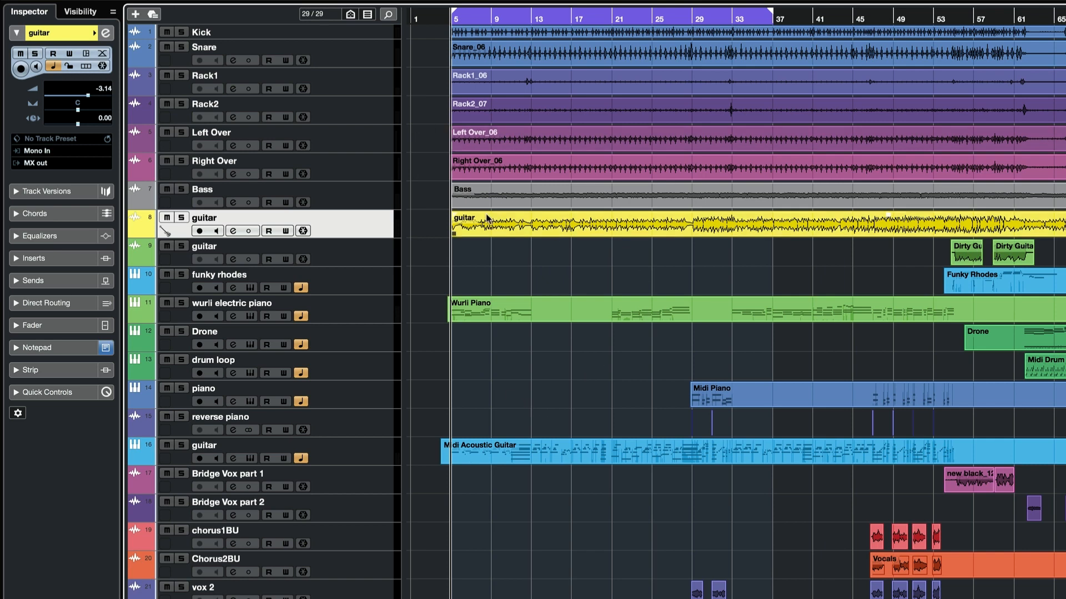
Step: View the Inspector settings of both audio guitar tracks and the track visibility list, hiding and reshowing the left zone
{"action": "left_click", "coordinate": [377, 248]}
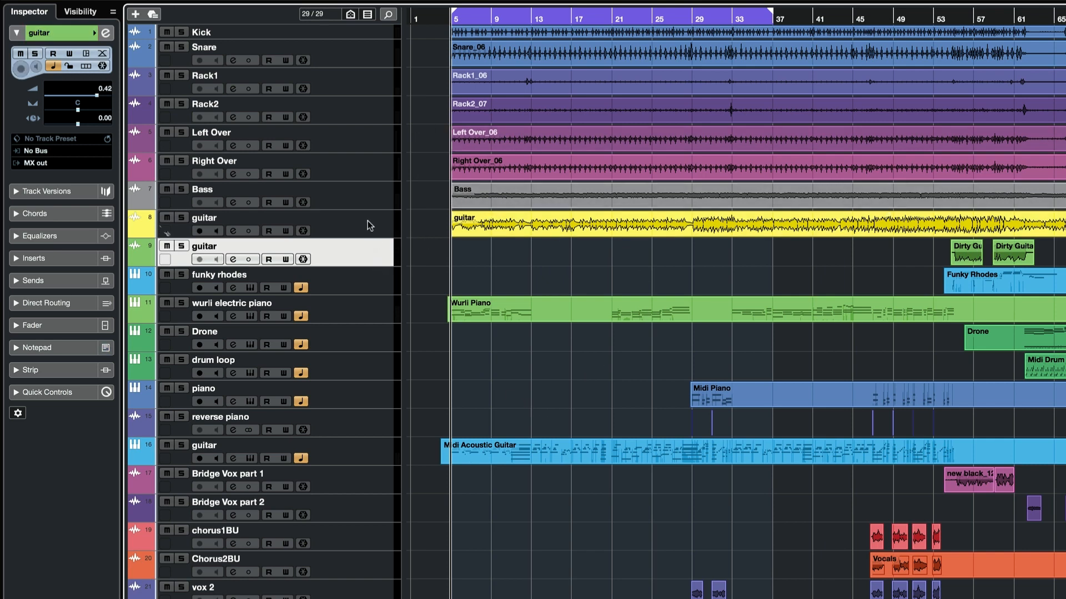
{"action": "left_click", "coordinate": [371, 223]}
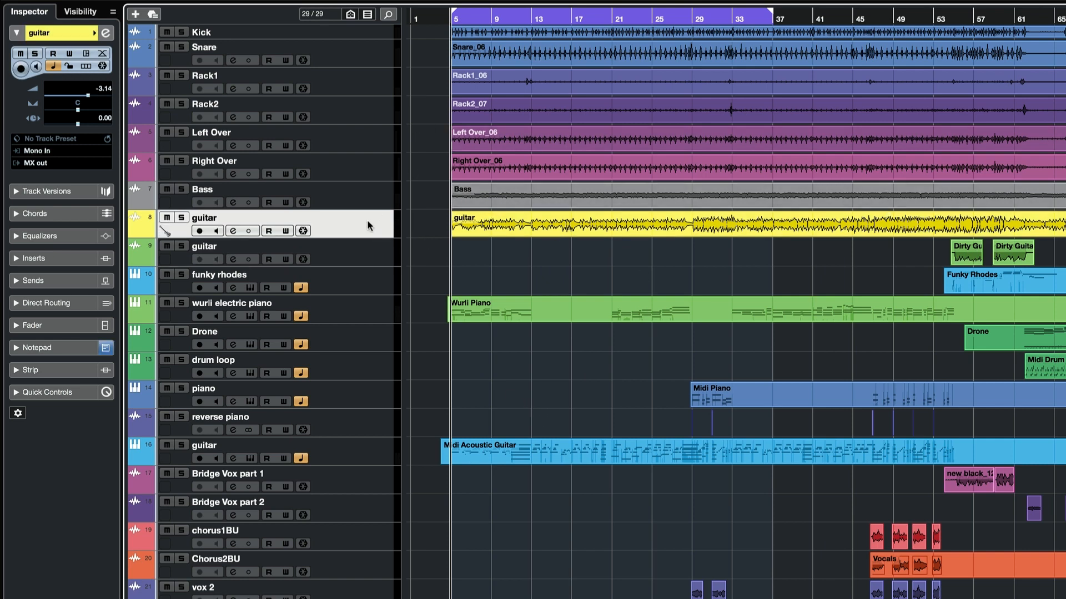
{"action": "left_click", "coordinate": [81, 11]}
{"action": "left_click", "coordinate": [42, 12]}
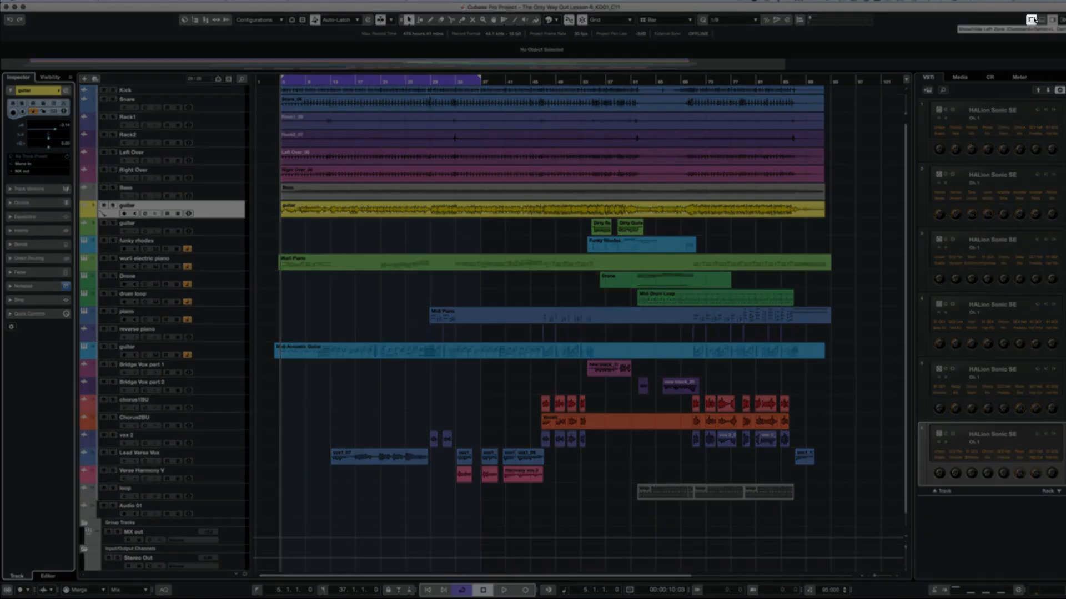
{"action": "left_click", "coordinate": [1031, 20]}
{"action": "left_click", "coordinate": [1031, 20]}
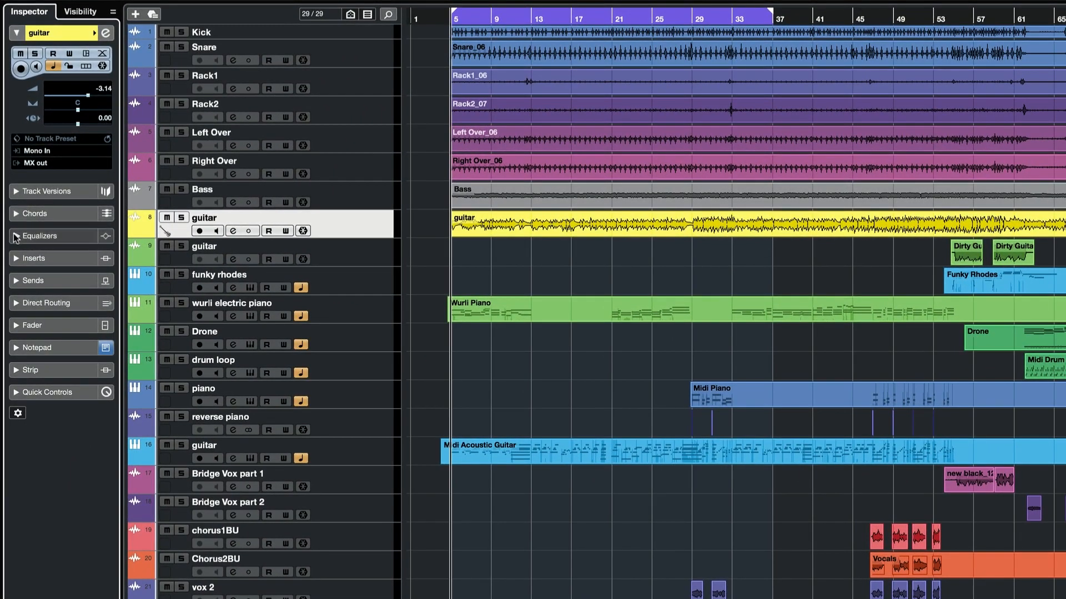
Step: Expand the yellow guitar track's Equalizers section, then hide that section from the Inspector and show it again
{"action": "left_click", "coordinate": [15, 237]}
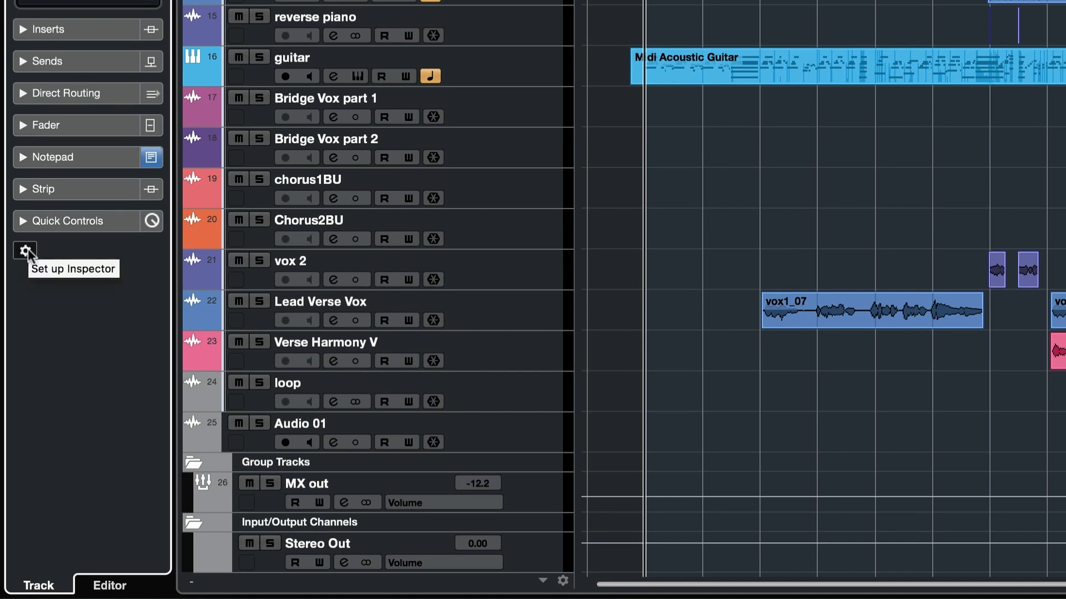
{"action": "left_click", "coordinate": [25, 252]}
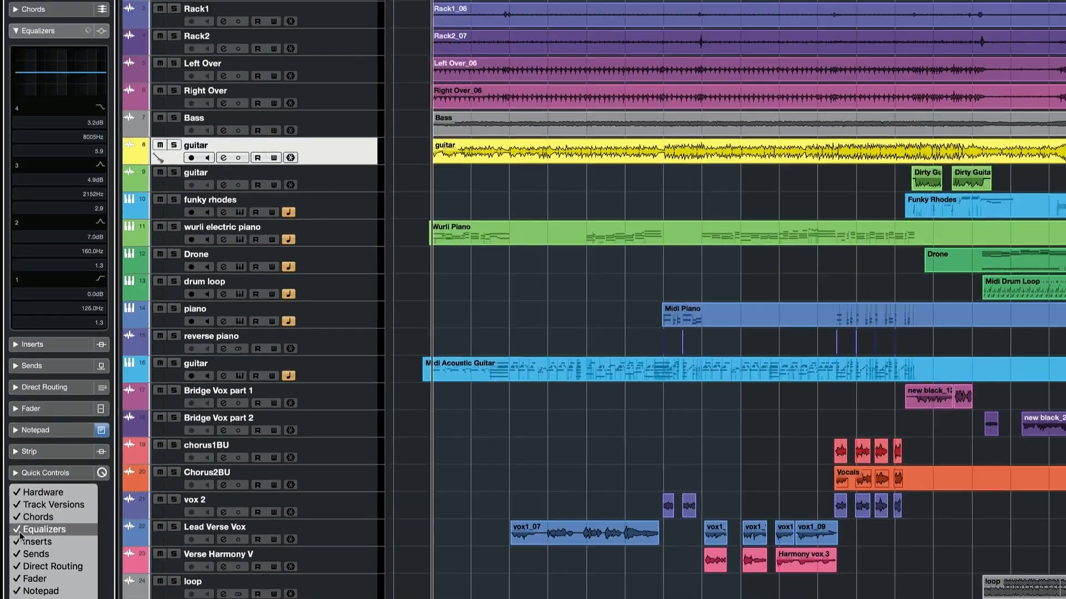
{"action": "left_click", "coordinate": [29, 306]}
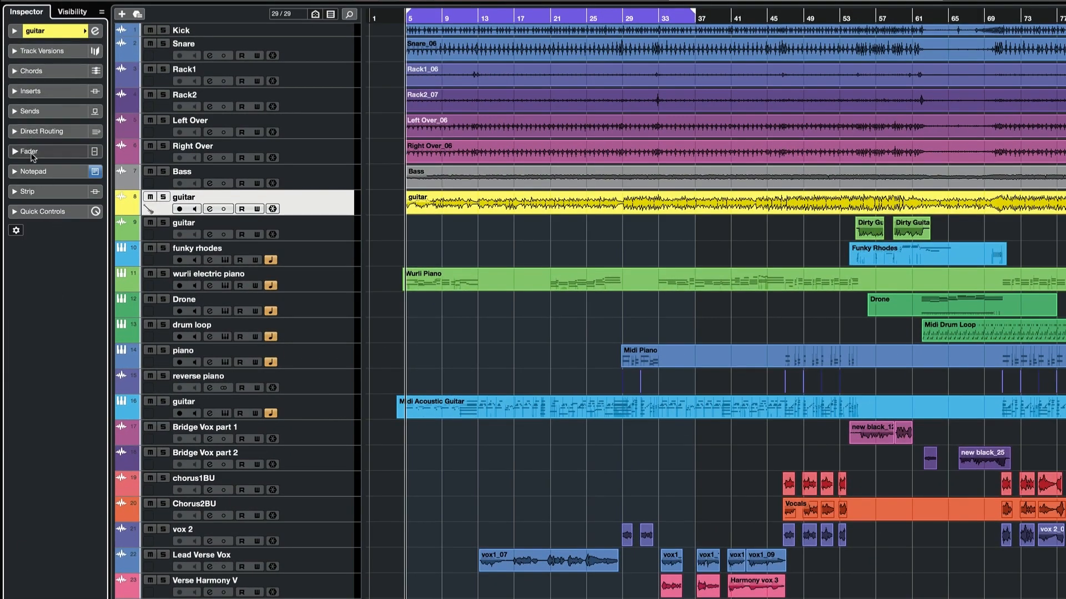
{"action": "left_click", "coordinate": [15, 231]}
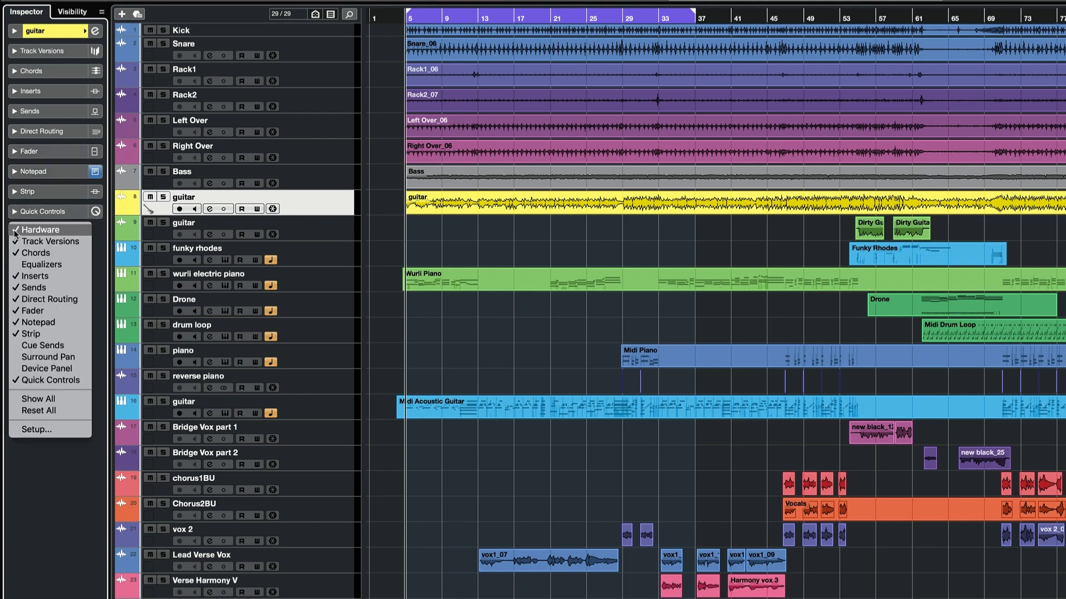
{"action": "left_click", "coordinate": [18, 265]}
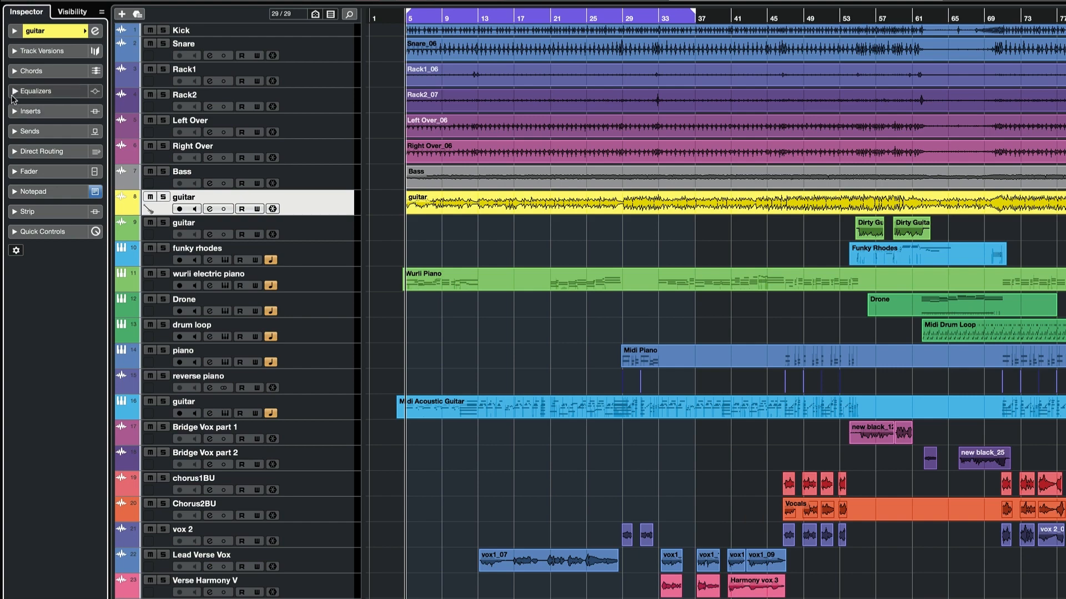
Step: Expand the yellow guitar's Equalizers section and add low band 1 at about 72.8 Hz and 0.7 dB, toggling the EQ bypass
{"action": "left_click", "coordinate": [15, 91]}
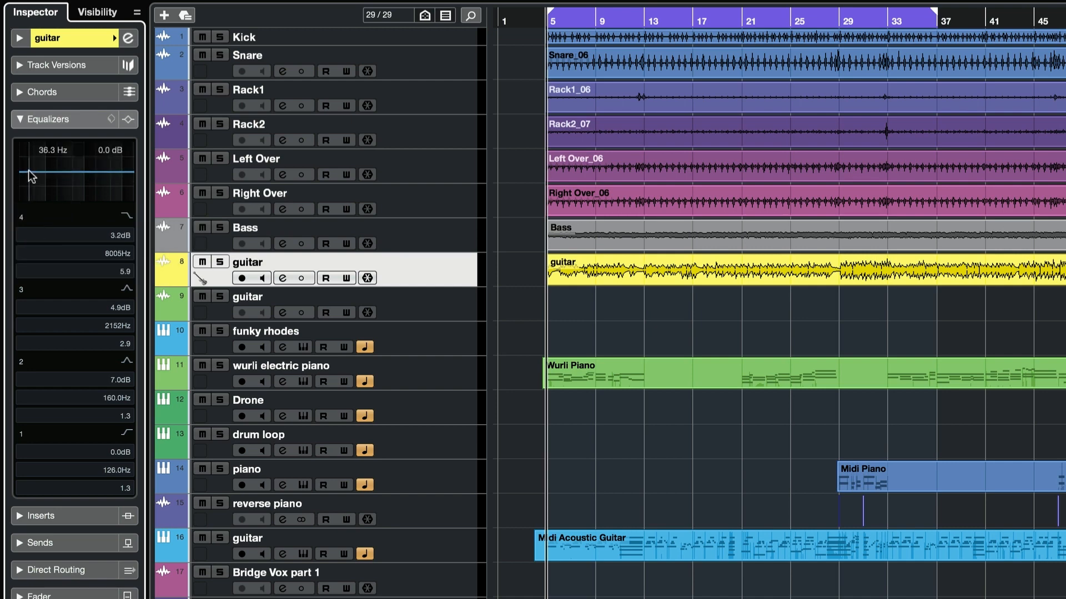
{"action": "mouse_move", "coordinate": [29, 170]}
{"action": "left_mouse_down"}
{"action": "mouse_move", "coordinate": [63, 175]}
{"action": "mouse_move", "coordinate": [41, 171]}
{"action": "left_mouse_up"}
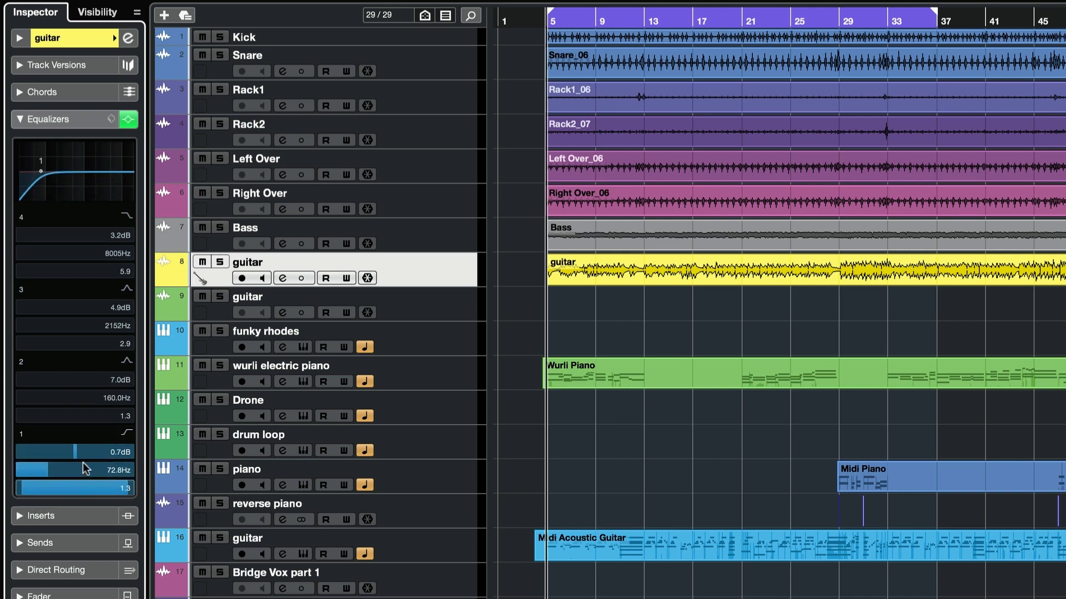
{"action": "left_click", "coordinate": [125, 122]}
{"action": "left_click", "coordinate": [126, 121]}
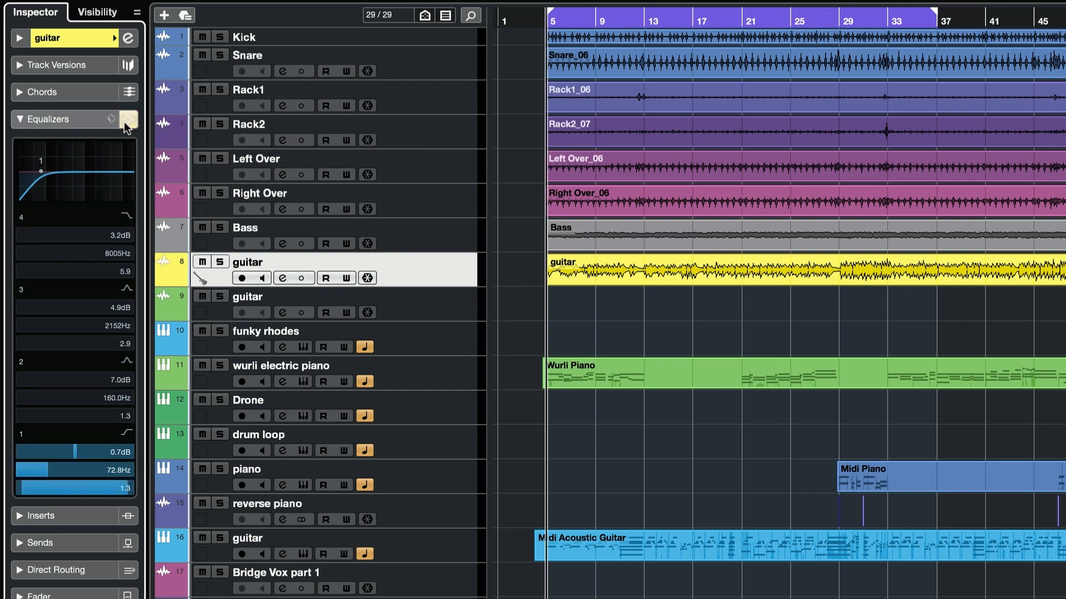
Step: Solo the yellow guitar track, start playback and move its EQ band 1 to about 51.4 Hz and 2.7 dB
{"action": "left_click", "coordinate": [221, 262]}
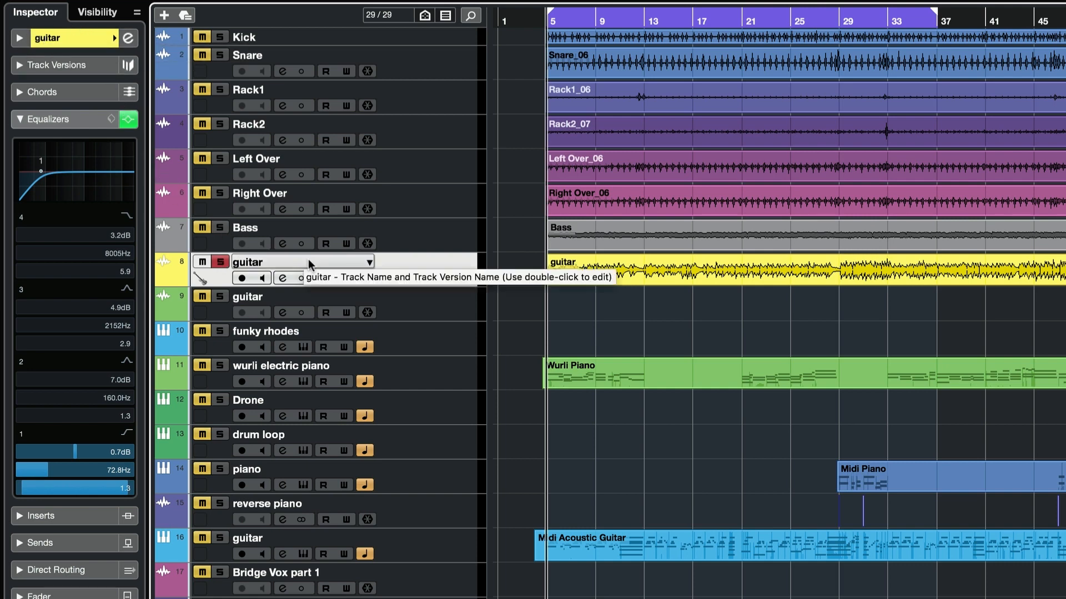
{"action": "mouse_move", "coordinate": [41, 175]}
{"action": "key", "text": "space"}
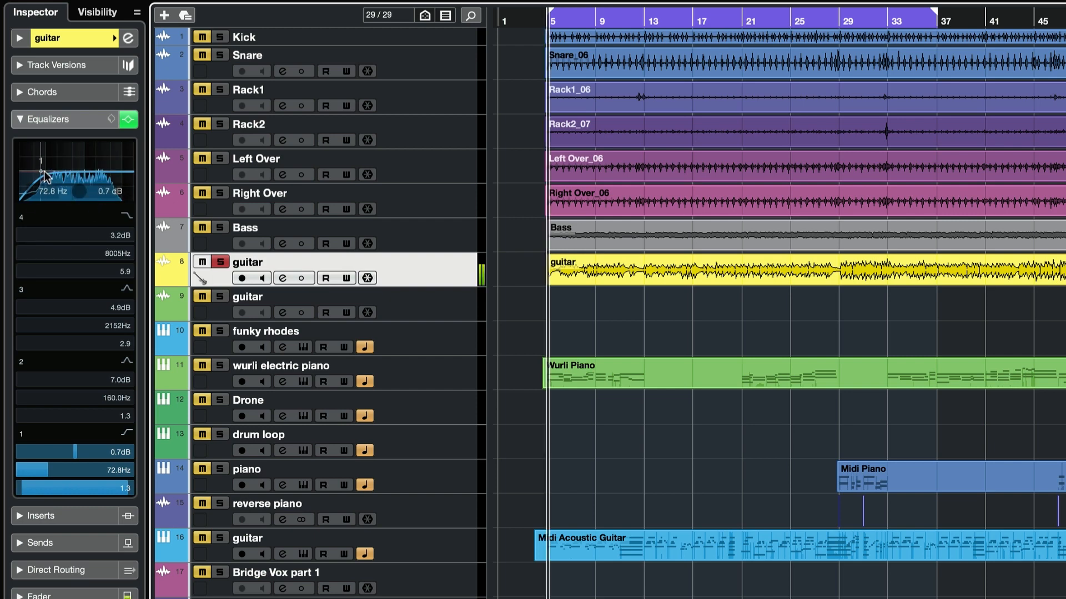
{"action": "mouse_move", "coordinate": [41, 174]}
{"action": "left_mouse_down"}
{"action": "mouse_move", "coordinate": [99, 175]}
{"action": "mouse_move", "coordinate": [28, 176]}
{"action": "mouse_move", "coordinate": [35, 168]}
{"action": "left_mouse_up"}
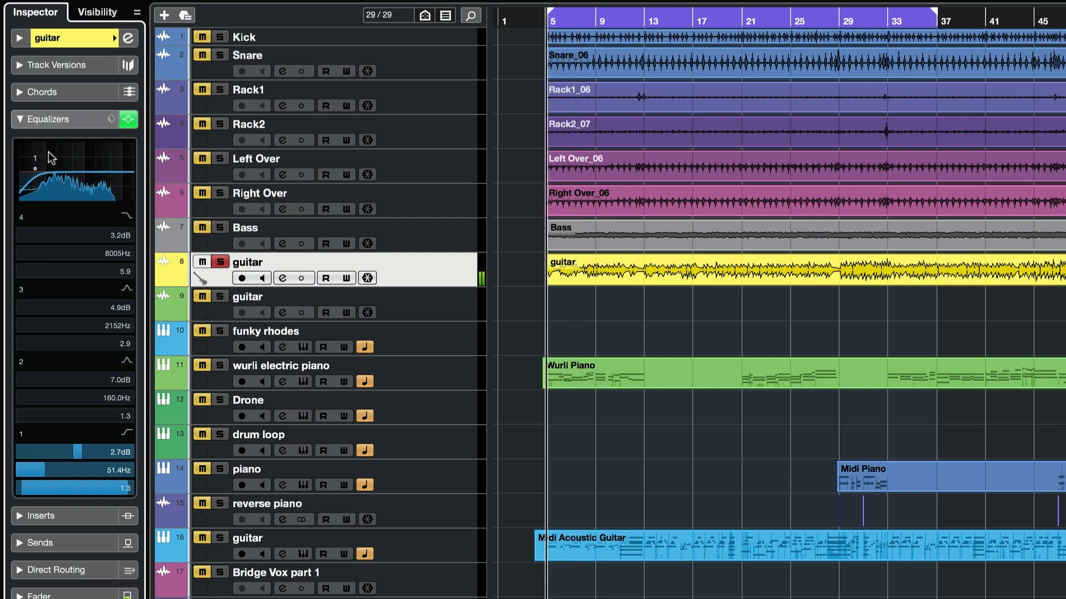
Step: Compare the guitar's sound with the equalizer bypassed and active, then stop playback and unsolo the track
{"action": "left_click", "coordinate": [127, 120]}
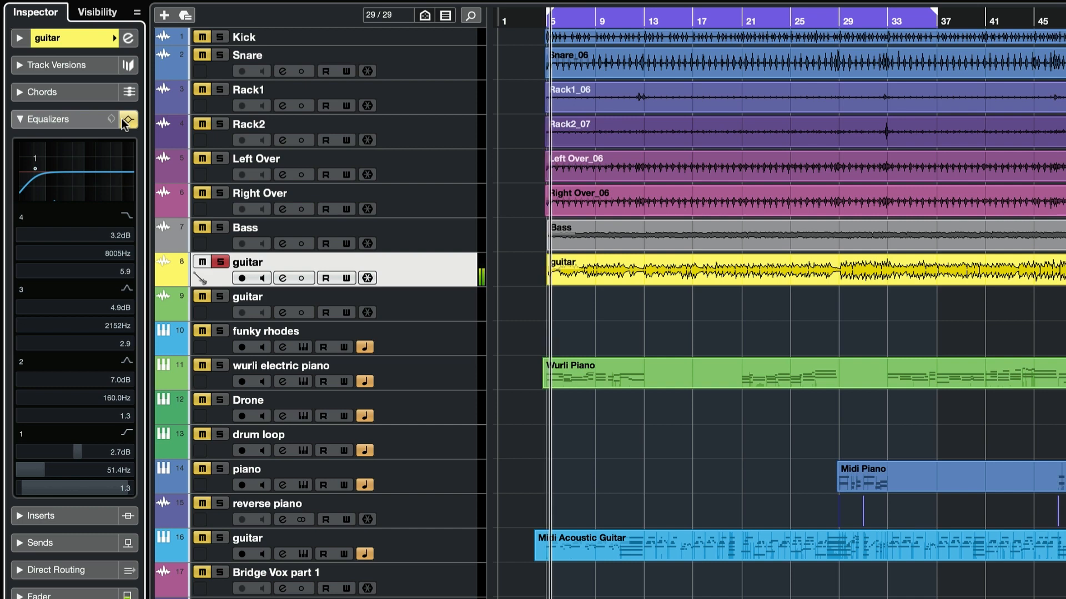
{"action": "left_click", "coordinate": [121, 118]}
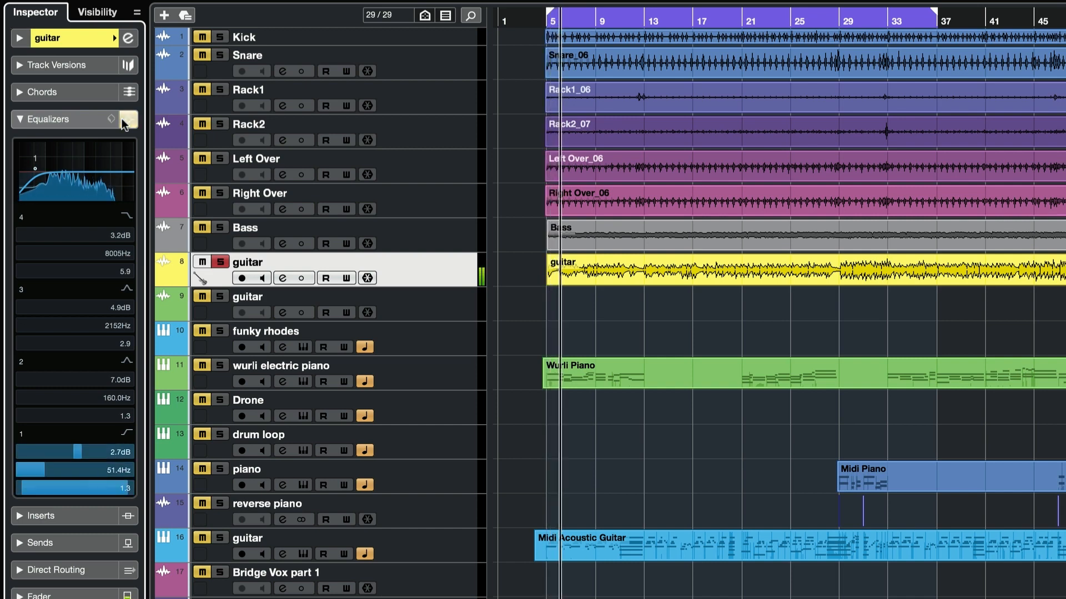
{"action": "key", "text": "space"}
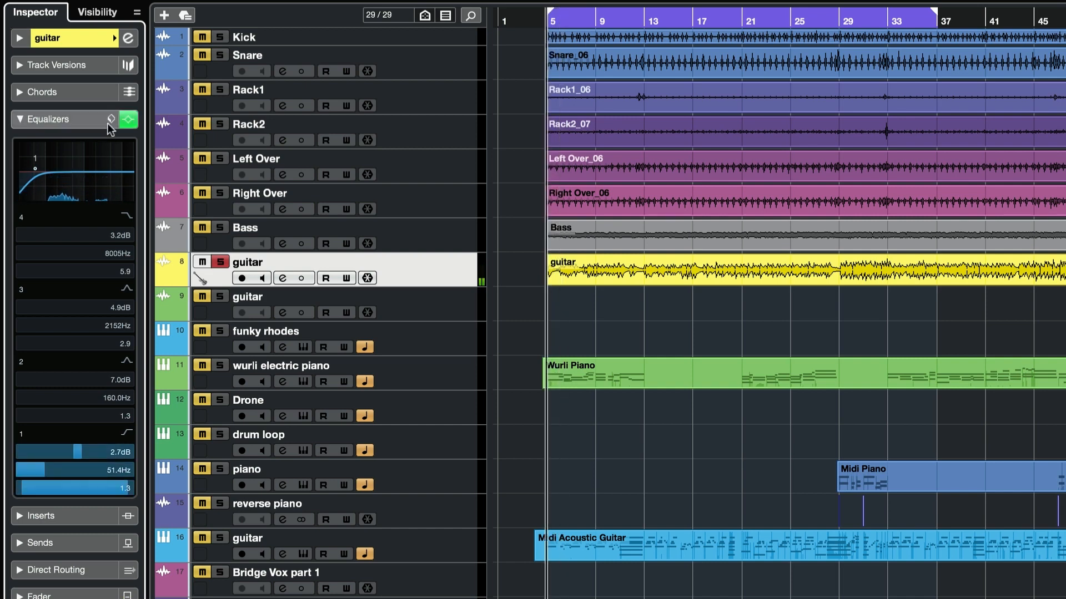
{"action": "left_click", "coordinate": [221, 262]}
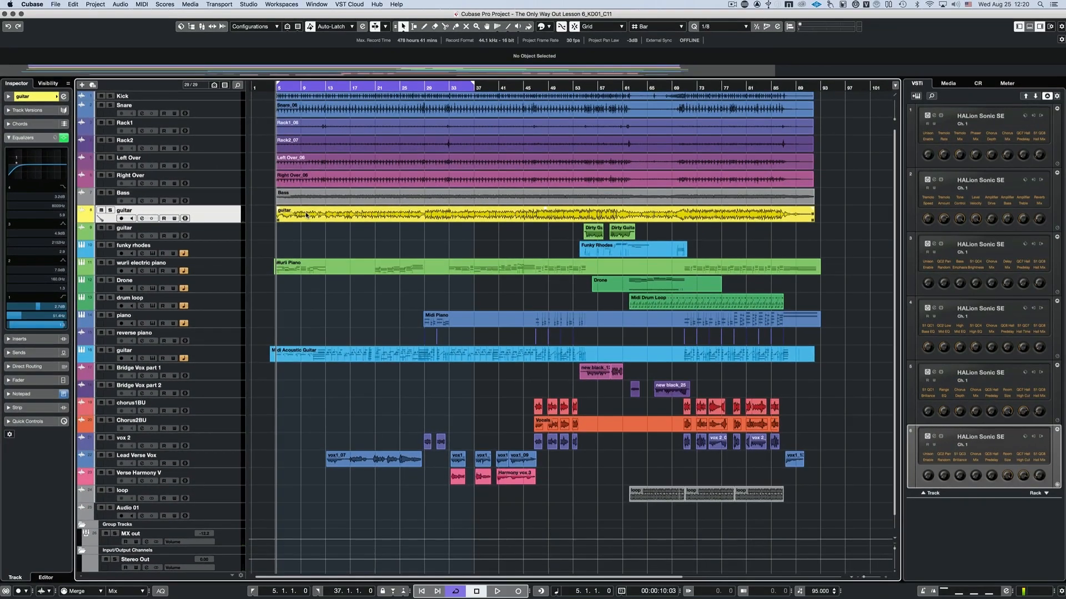
Step: Open the MixConsole 2 window
{"action": "key", "text": "F3"}
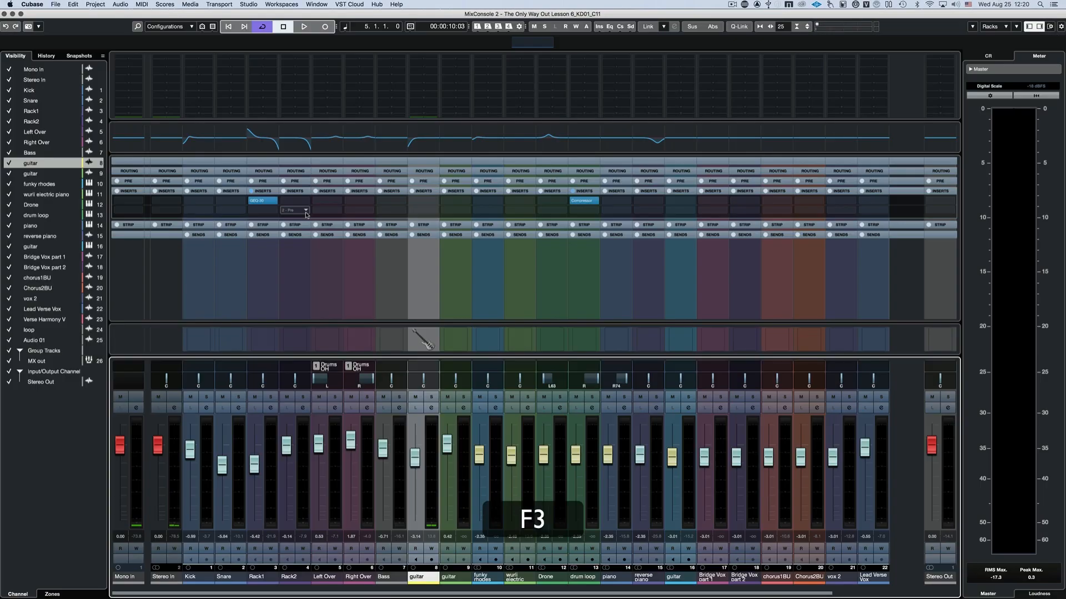
{"action": "key", "text": "F3"}
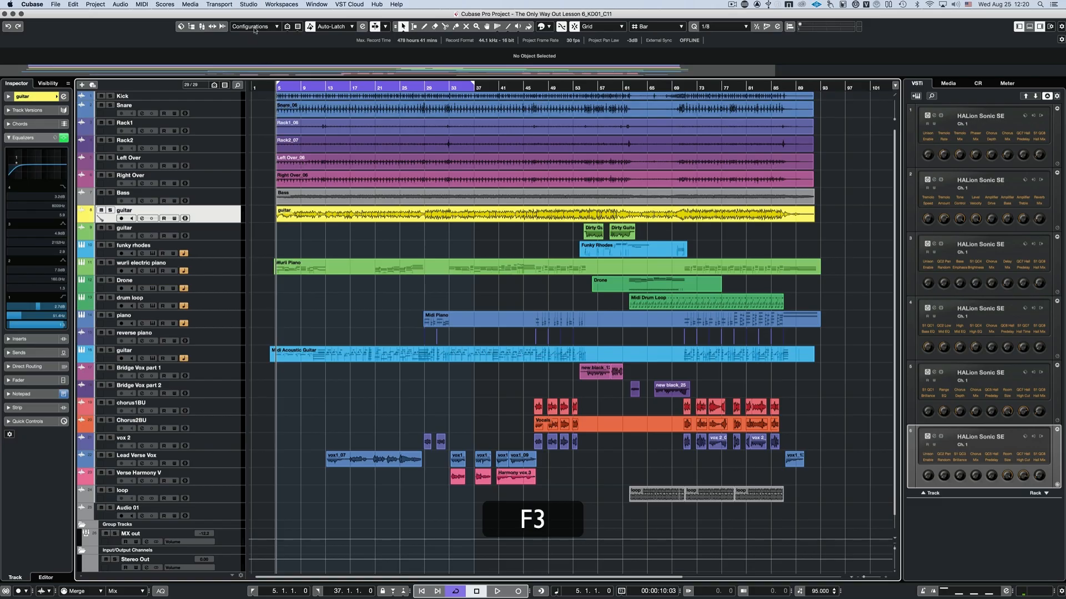
{"action": "left_click", "coordinate": [248, 3]}
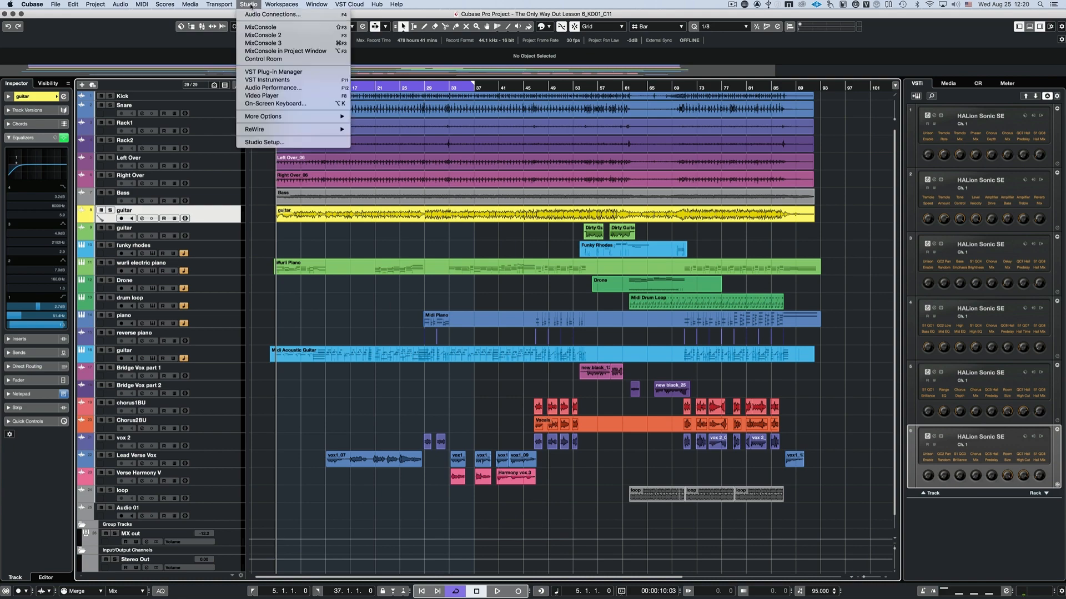
{"action": "left_click", "coordinate": [257, 35]}
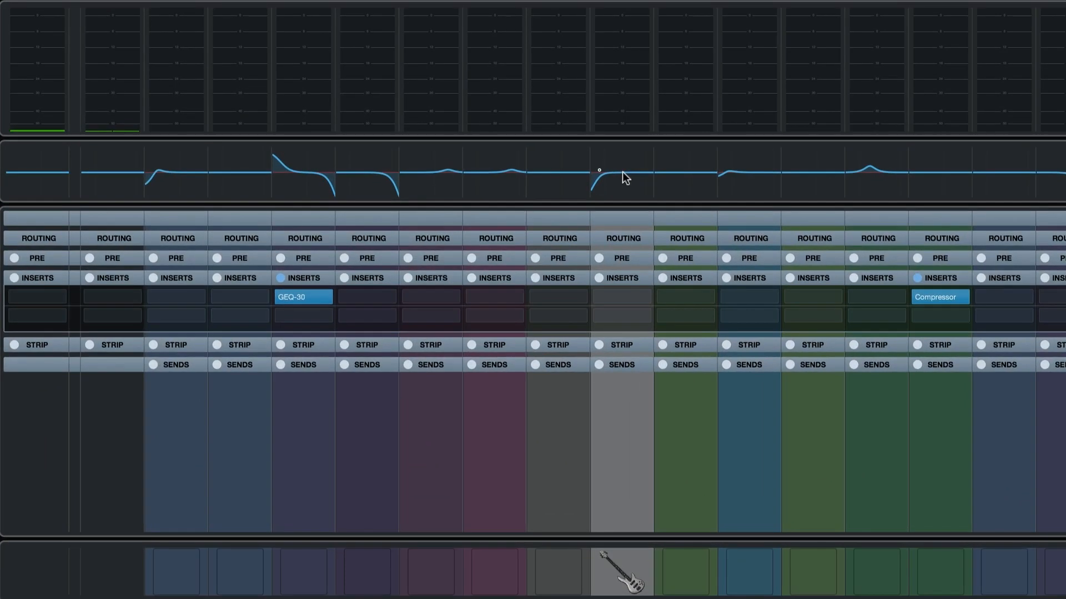
Step: Enlarge the yellow guitar channel's equalizer curve and move band 1 up to slightly above 100 Hz
{"action": "left_click", "coordinate": [622, 172]}
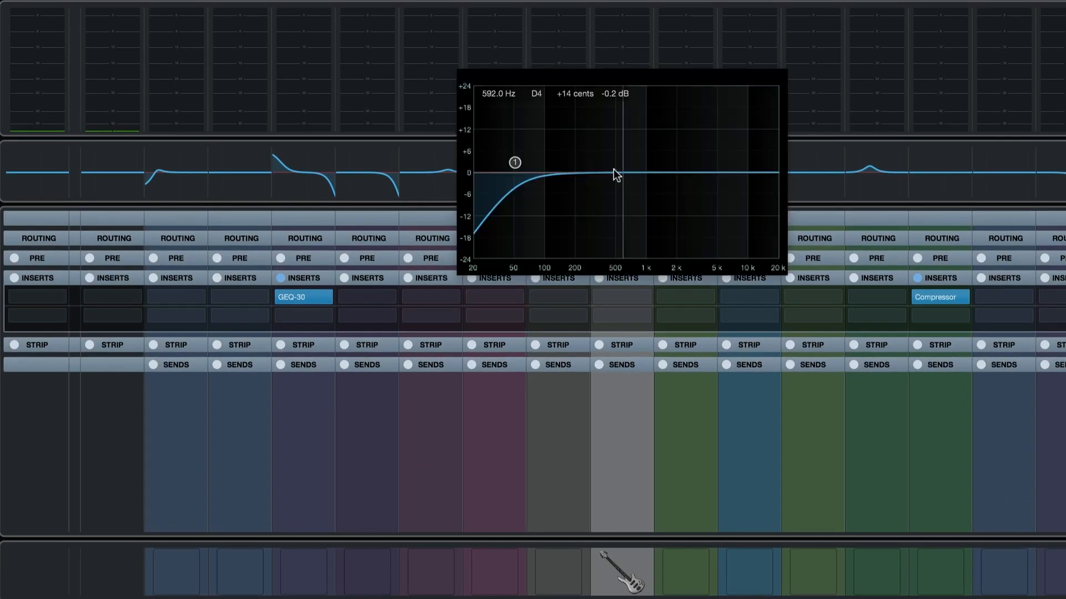
{"action": "left_click_drag", "start_coordinate": [515, 162], "coordinate": [551, 166]}
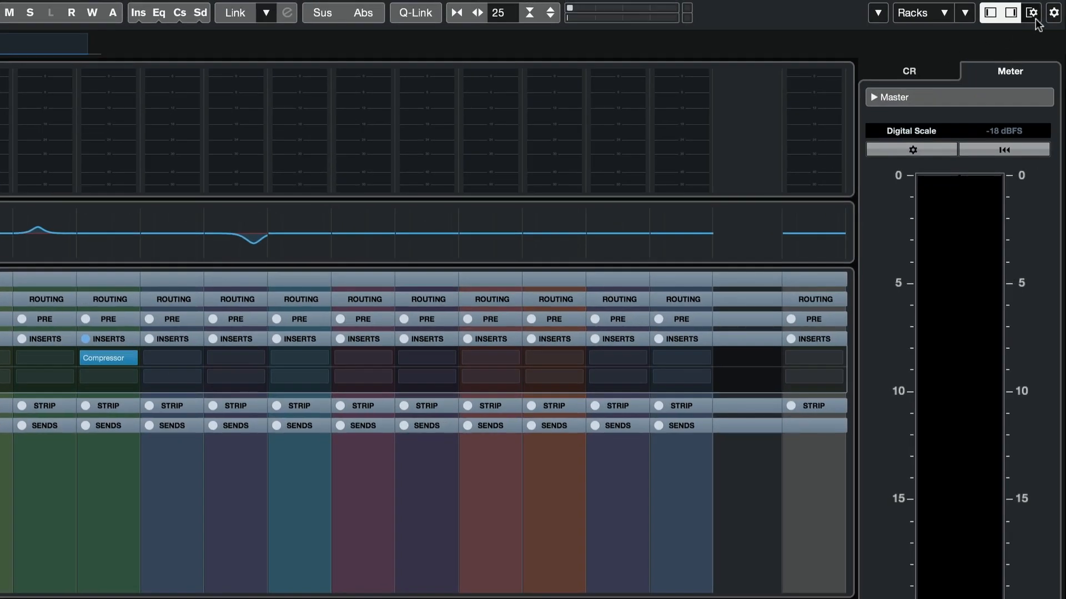
Step: Hide and reshow the Equalizer Curve in the mixer's window layout setup
{"action": "left_click", "coordinate": [1034, 16]}
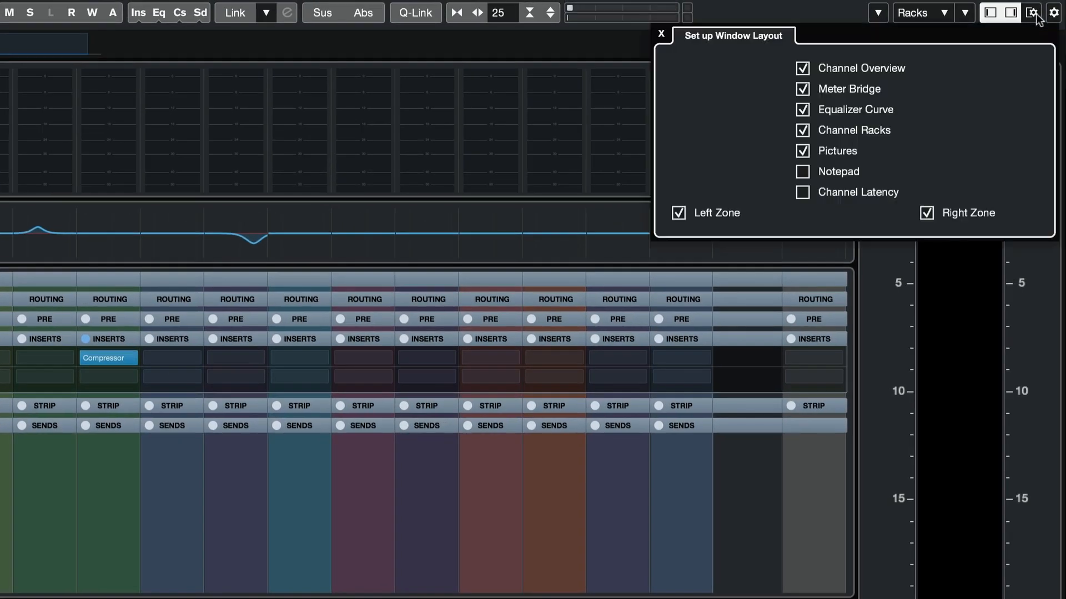
{"action": "left_click", "coordinate": [855, 112]}
{"action": "left_click", "coordinate": [853, 107]}
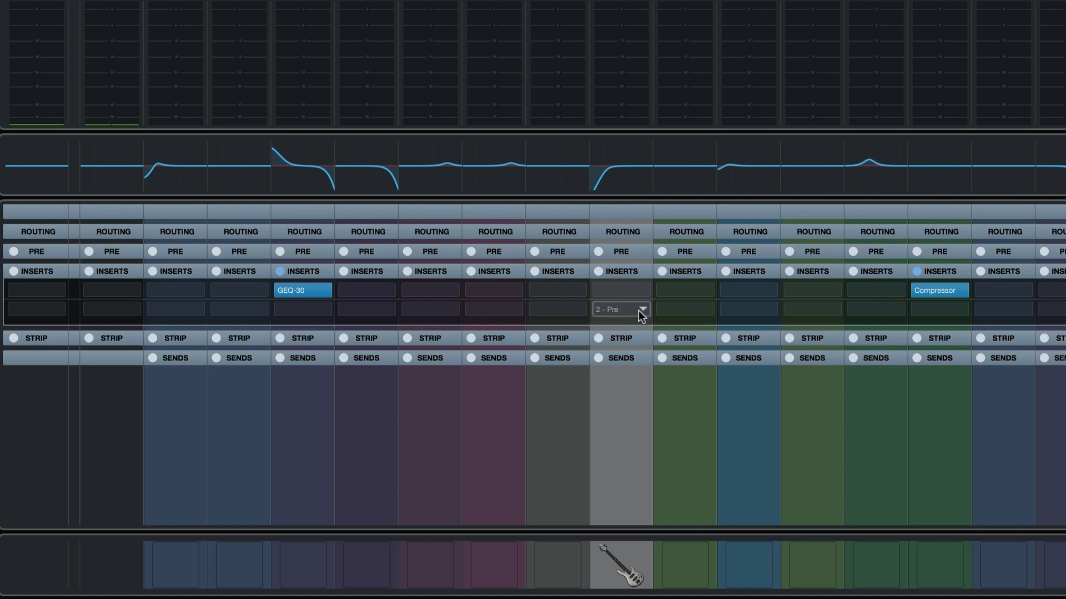
Step: Expand the mixer's channel strips and adjust the yellow guitar's EQ band 1 frequency to about 100 Hz
{"action": "left_click", "coordinate": [631, 339]}
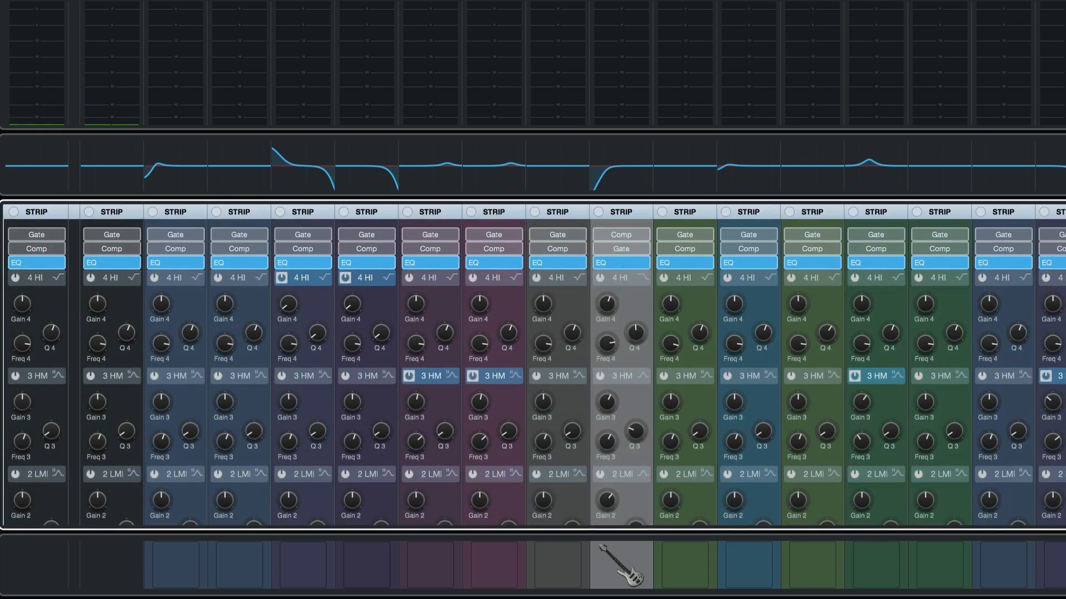
{"action": "scroll", "coordinate": [533, 364], "scroll_direction": "down", "scroll_amount": 5}
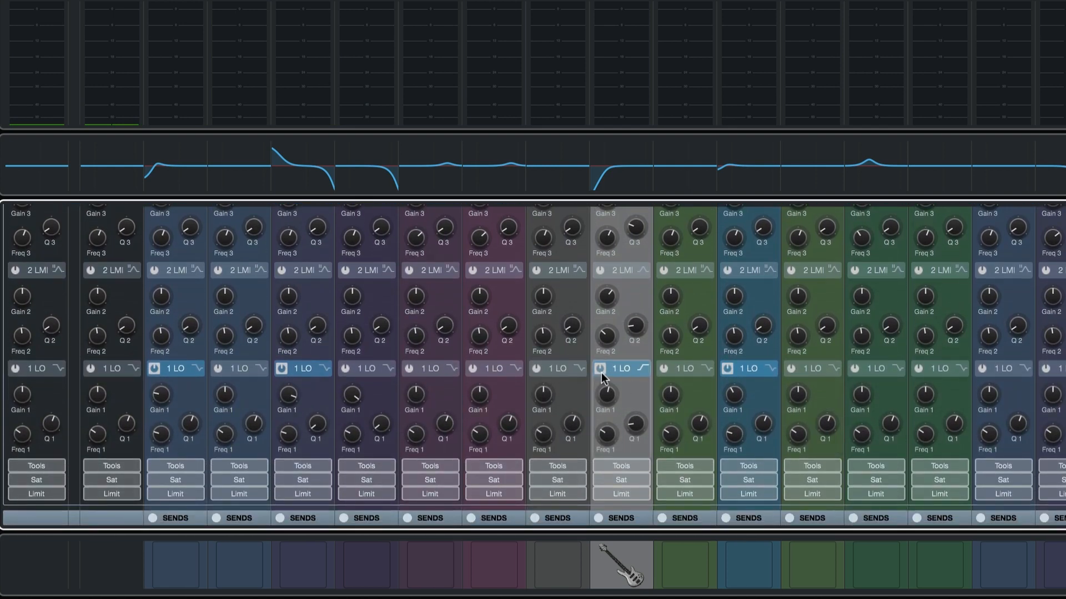
{"action": "left_click", "coordinate": [600, 370]}
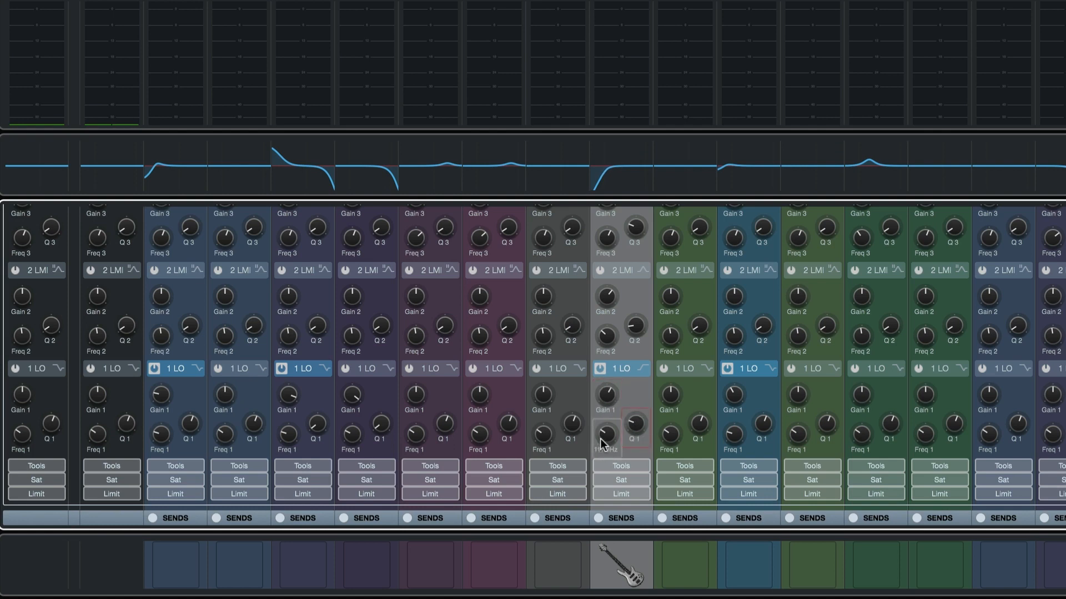
{"action": "mouse_move", "coordinate": [600, 444]}
{"action": "left_mouse_down"}
{"action": "mouse_move", "coordinate": [605, 423]}
{"action": "mouse_move", "coordinate": [601, 443]}
{"action": "left_mouse_up"}
{"action": "scroll", "coordinate": [602, 443], "scroll_direction": "up", "scroll_amount": 5}
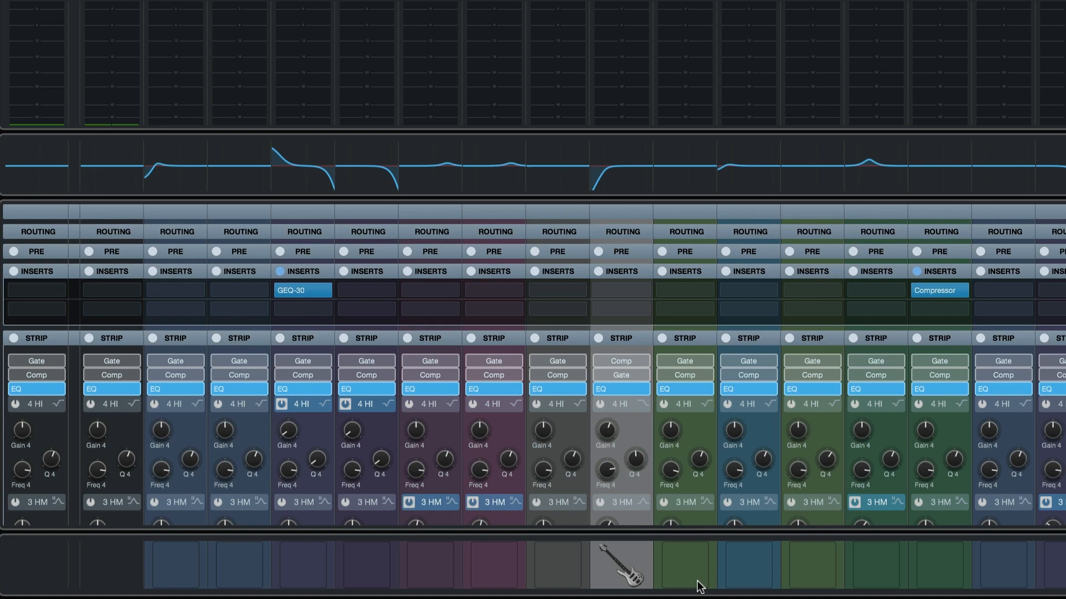
Step: Open the yellow guitar's channel settings and set its volume fader to -2.14
{"action": "scroll", "coordinate": [697, 580], "scroll_direction": "down", "scroll_amount": 10}
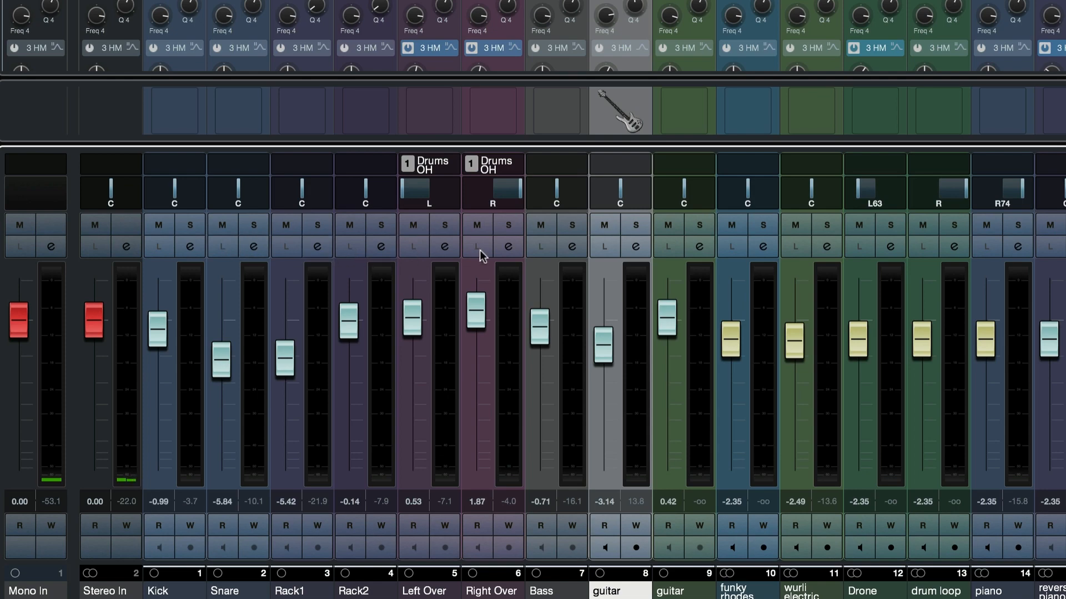
{"action": "left_click", "coordinate": [638, 248]}
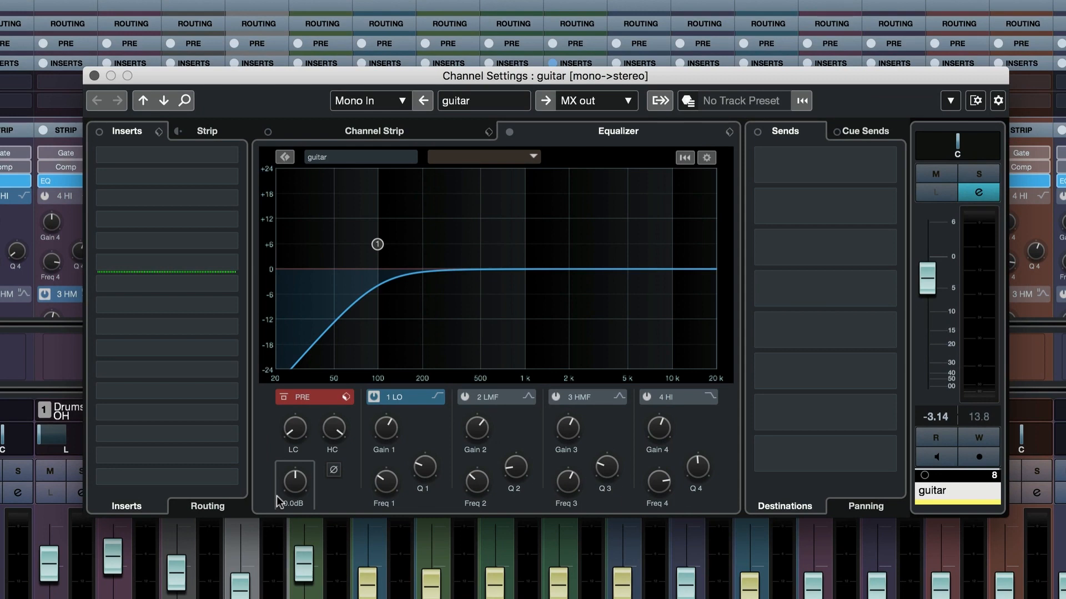
{"action": "mouse_move", "coordinate": [197, 280]}
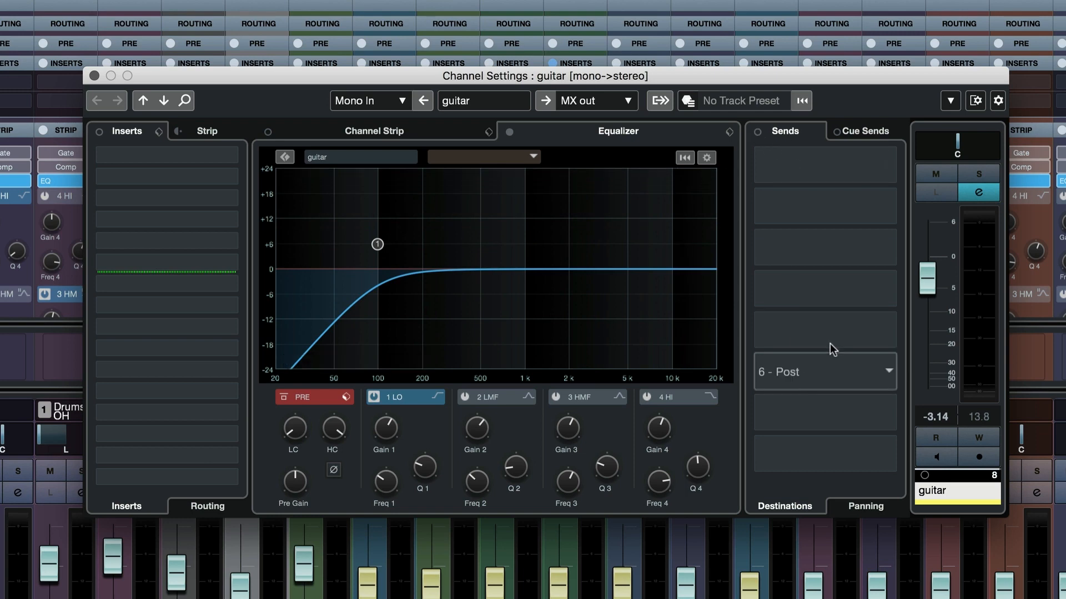
{"action": "mouse_move", "coordinate": [927, 278]}
{"action": "left_mouse_down"}
{"action": "mouse_move", "coordinate": [927, 363]}
{"action": "mouse_move", "coordinate": [931, 280]}
{"action": "left_mouse_up"}
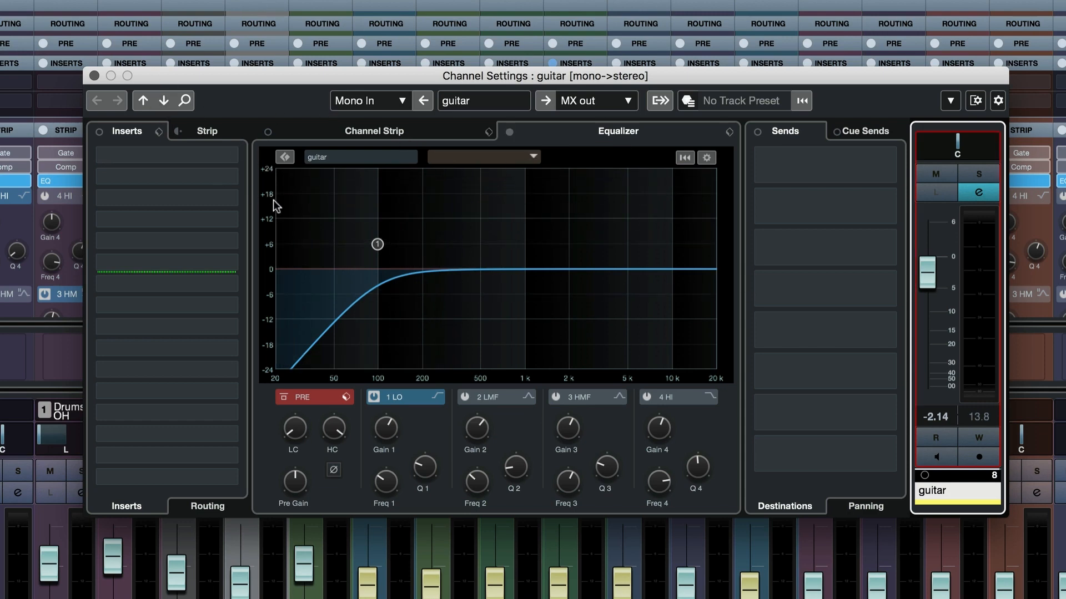
Step: Reopen the yellow guitar's channel settings from the track list and raise EQ band 1's frequency to 155 Hz
{"action": "left_click", "coordinate": [94, 76]}
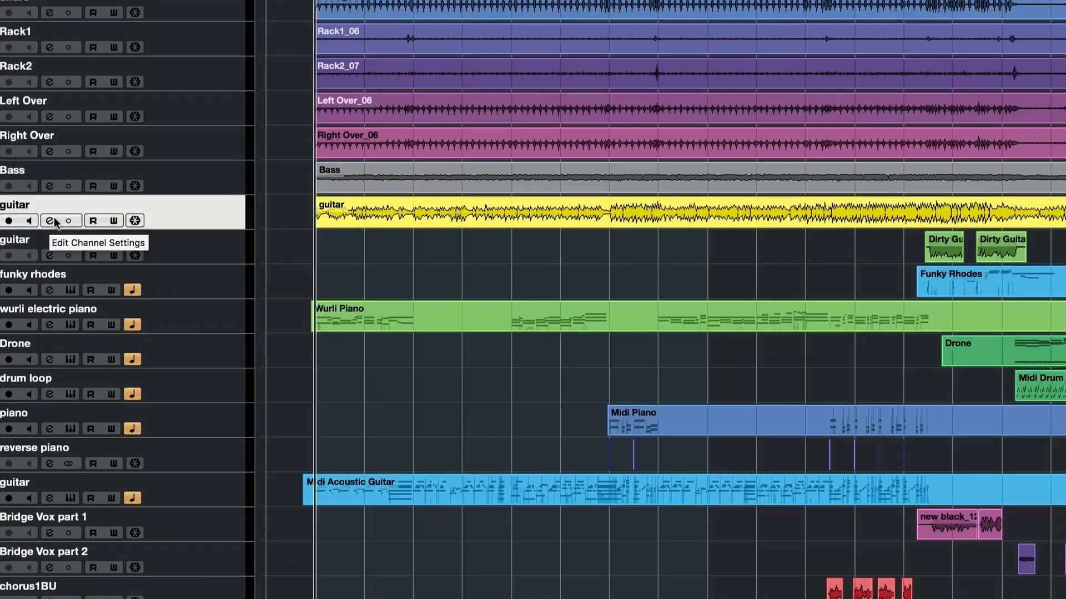
{"action": "left_click", "coordinate": [296, 277]}
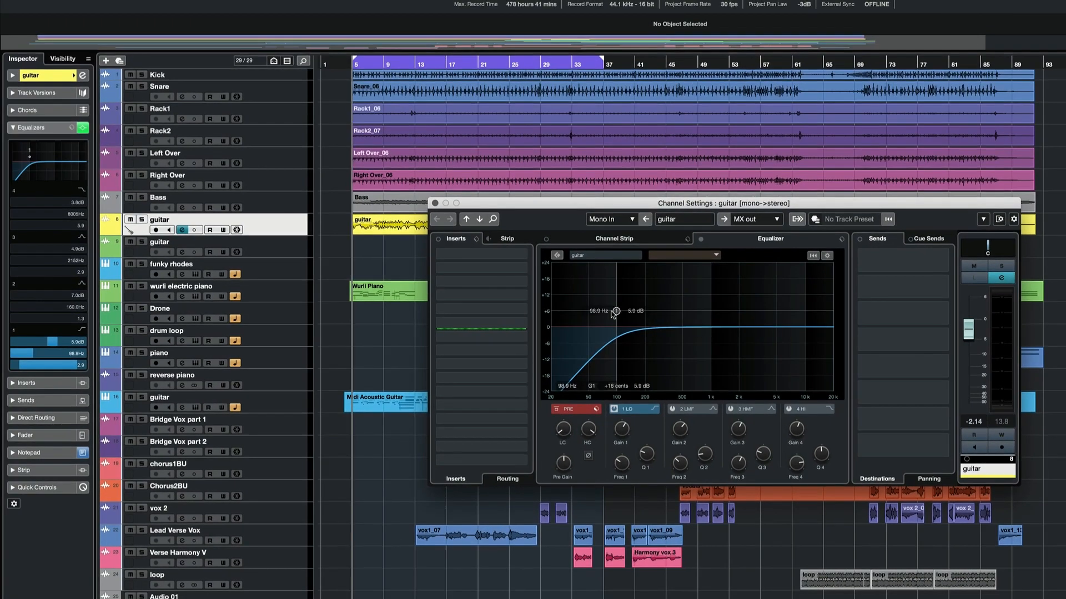
{"action": "left_click_drag", "start_coordinate": [578, 305], "coordinate": [600, 305]}
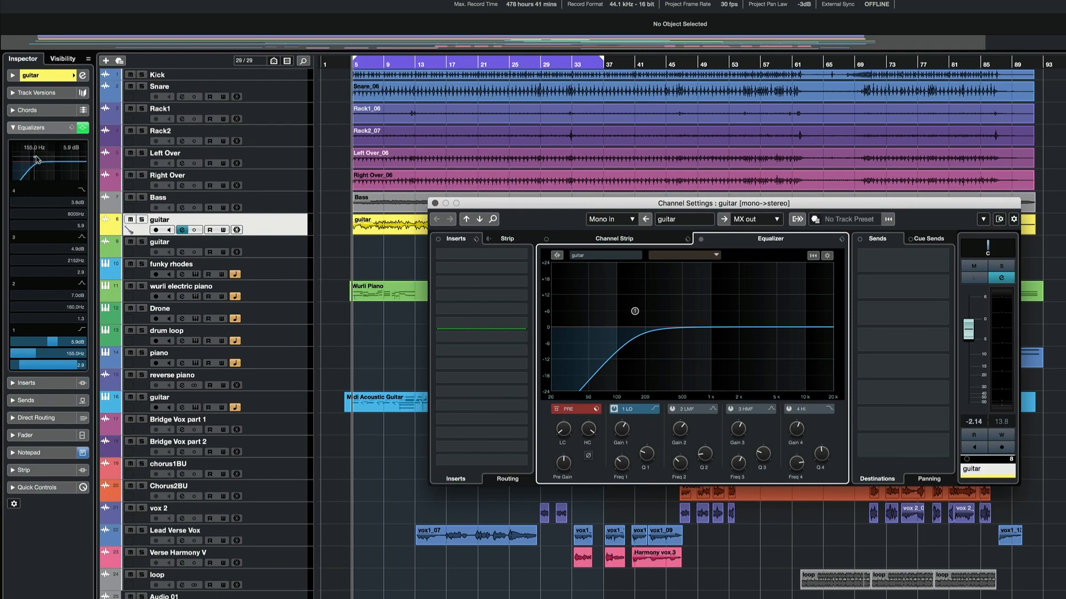
Step: Open the yellow guitar's channel settings from the MixConsole and lower EQ band 1's frequency to about 97 Hz
{"action": "key", "text": "F3"}
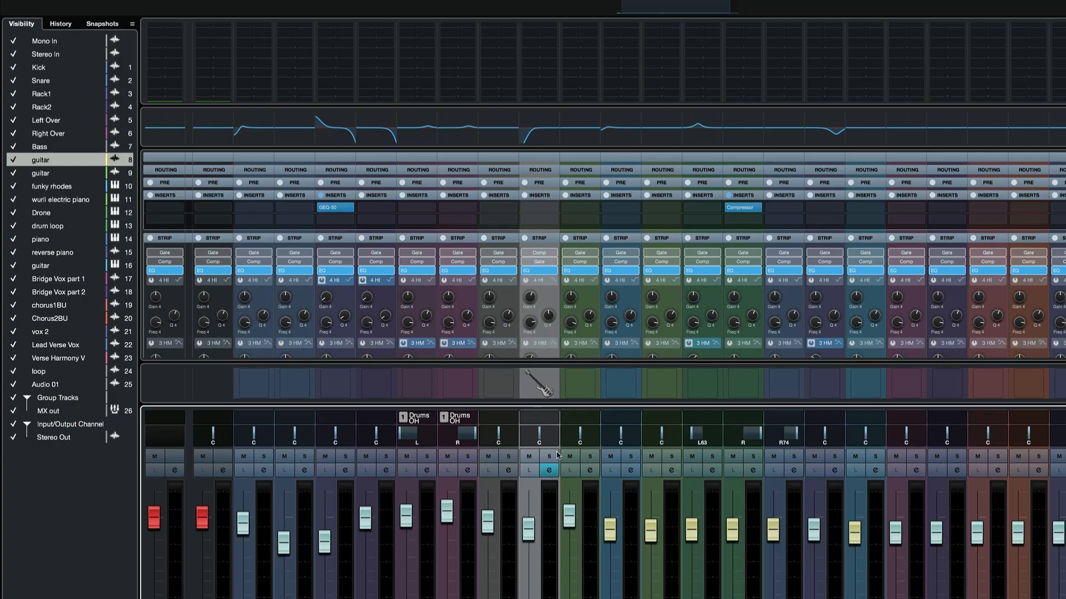
{"action": "left_click", "coordinate": [552, 473]}
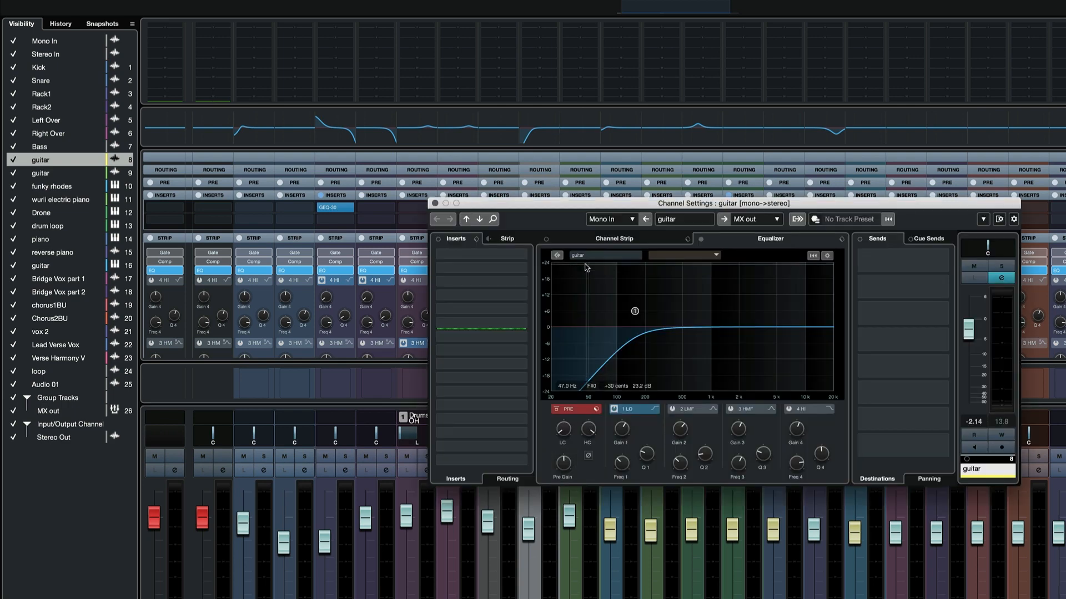
{"action": "left_click_drag", "start_coordinate": [571, 206], "coordinate": [649, 379]}
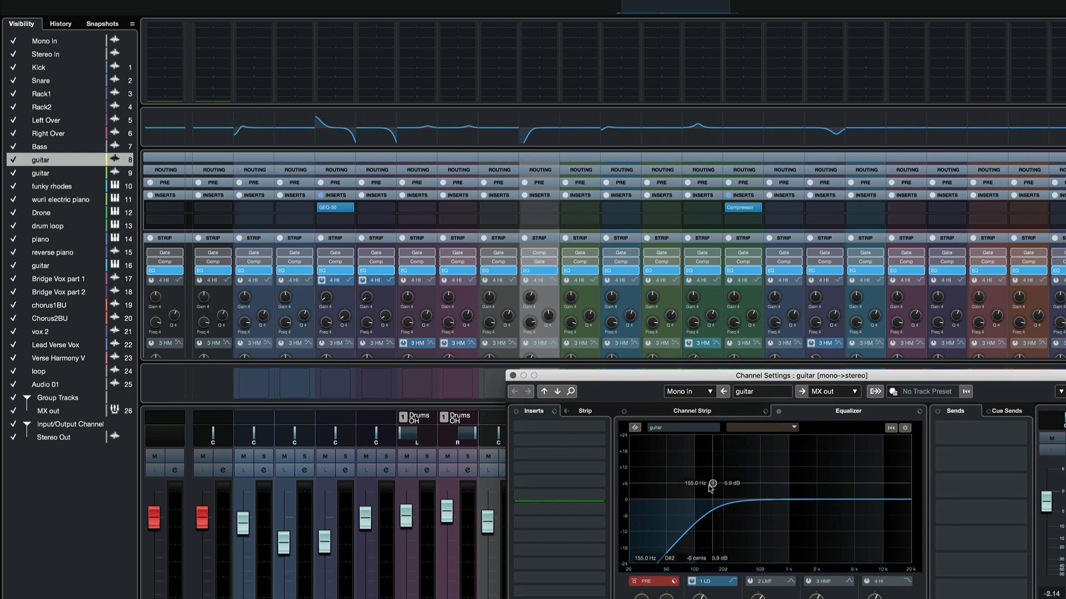
{"action": "mouse_move", "coordinate": [711, 485]}
{"action": "left_mouse_down"}
{"action": "mouse_move", "coordinate": [663, 486]}
{"action": "mouse_move", "coordinate": [694, 487]}
{"action": "left_mouse_up"}
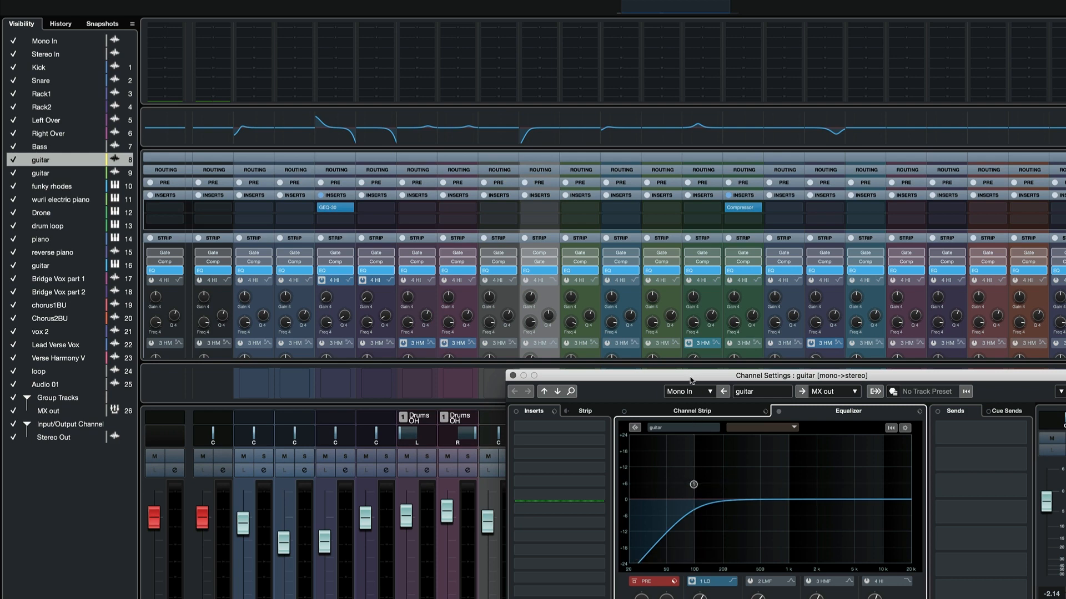
{"action": "left_click_drag", "start_coordinate": [691, 380], "coordinate": [617, 269]}
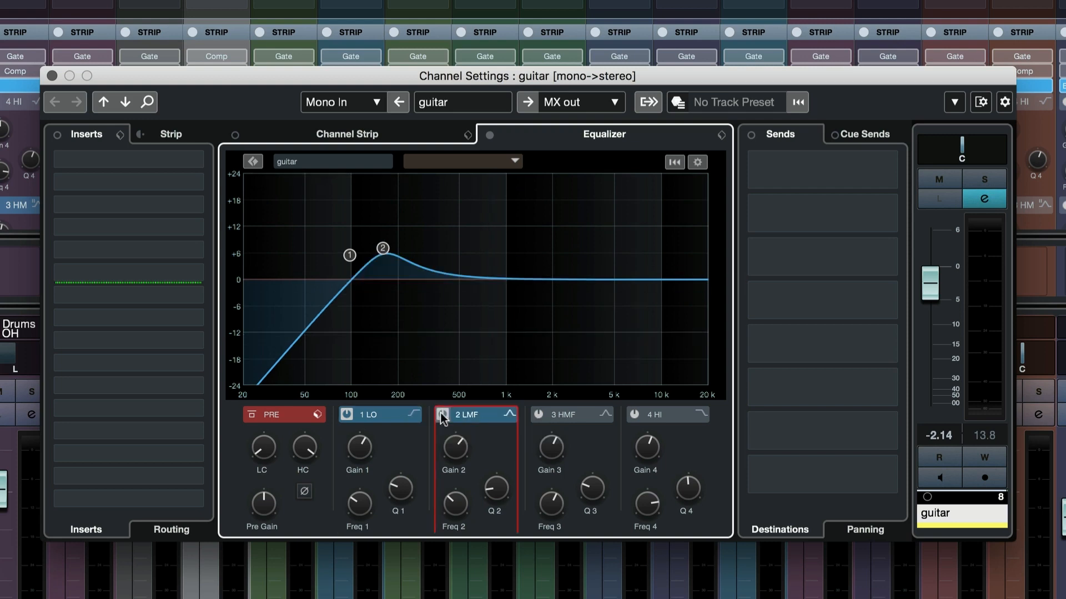
Step: Switch EQ bands 3 and 4 on and off one at a time to compare their effect on the curve
{"action": "left_click", "coordinate": [539, 415]}
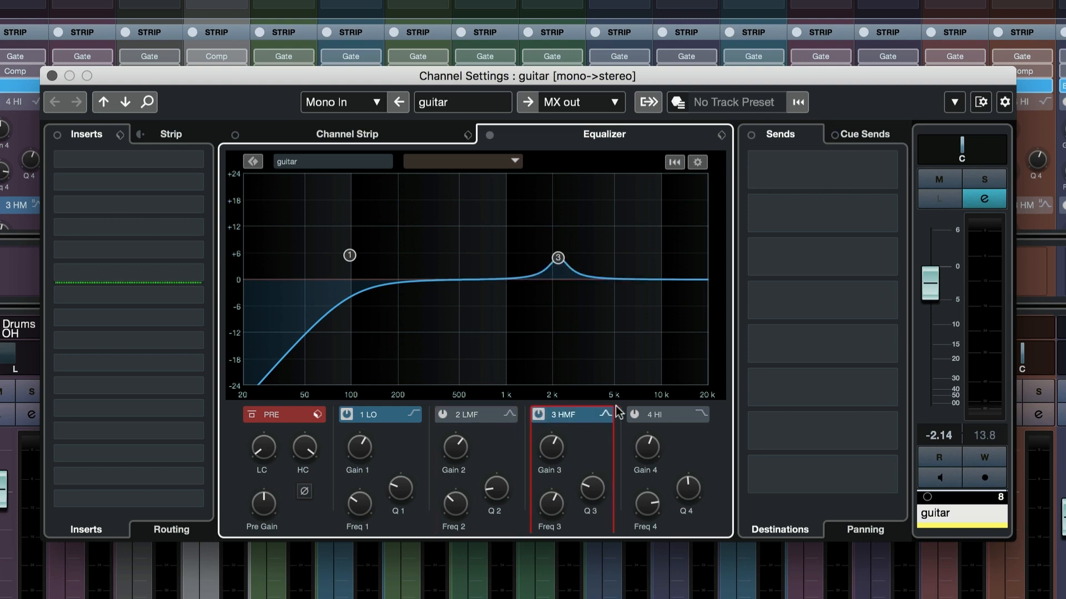
{"action": "left_click", "coordinate": [634, 414]}
{"action": "left_click", "coordinate": [634, 415]}
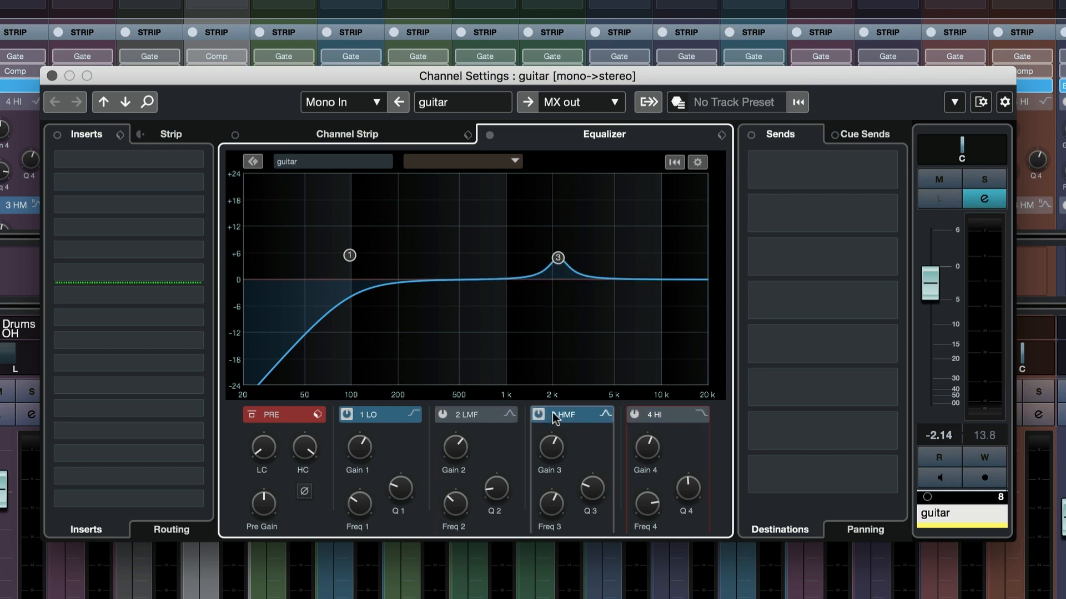
{"action": "left_click", "coordinate": [539, 414]}
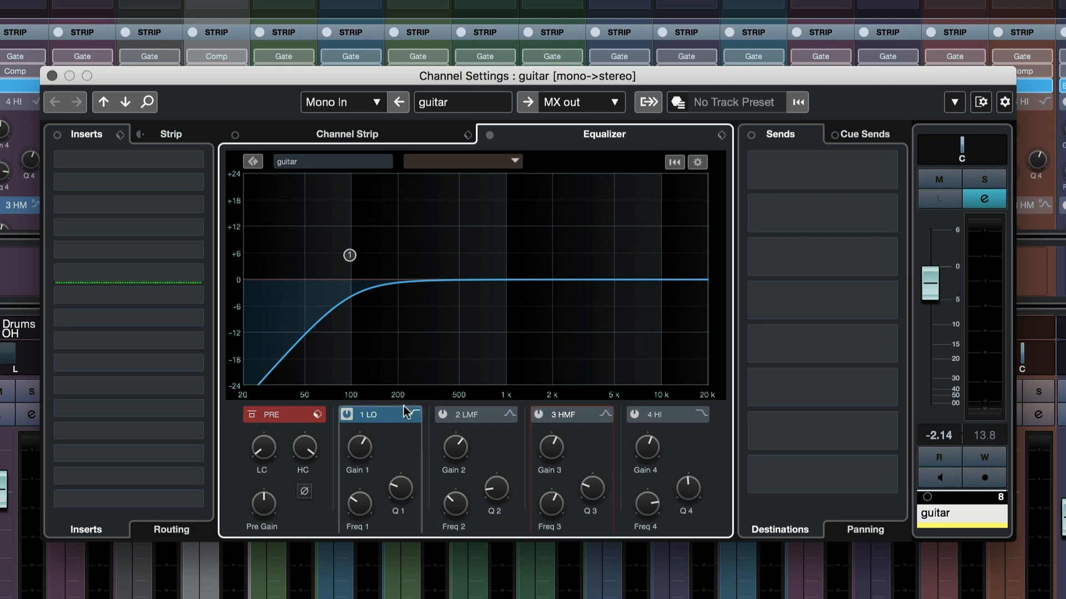
Step: Toggle EQ band 1, leave it switched off, and solo the guitar channel
{"action": "left_click", "coordinate": [346, 414]}
{"action": "left_click", "coordinate": [346, 414]}
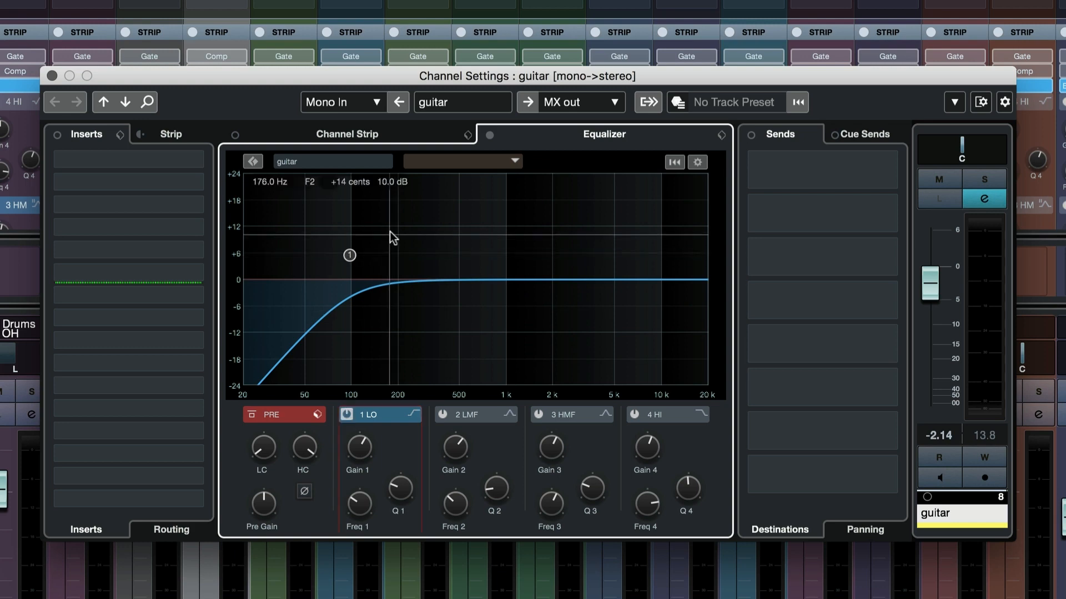
{"action": "left_click", "coordinate": [352, 411]}
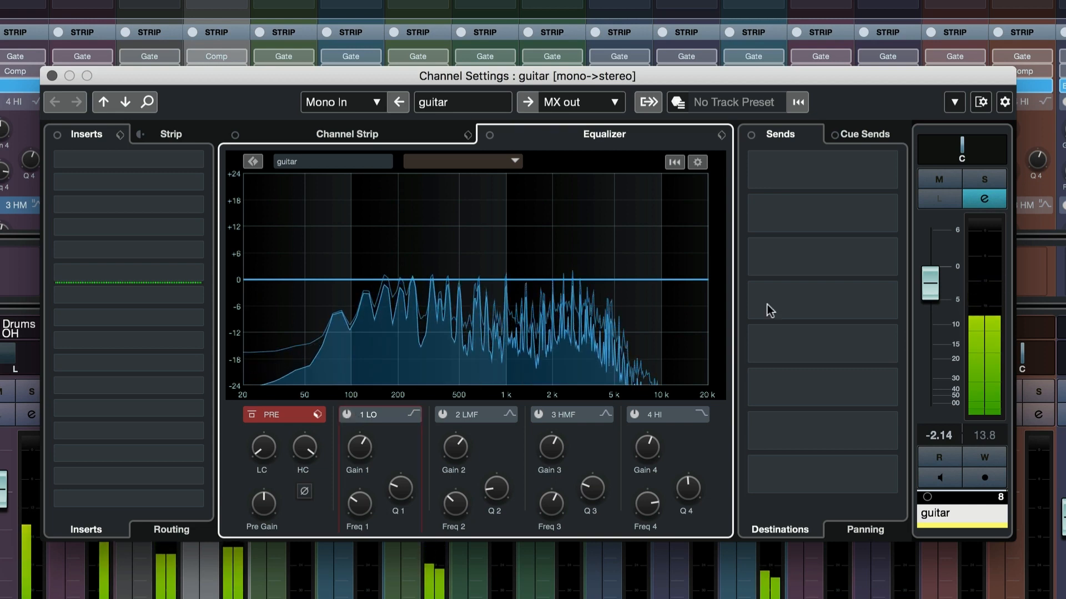
{"action": "left_click", "coordinate": [986, 179]}
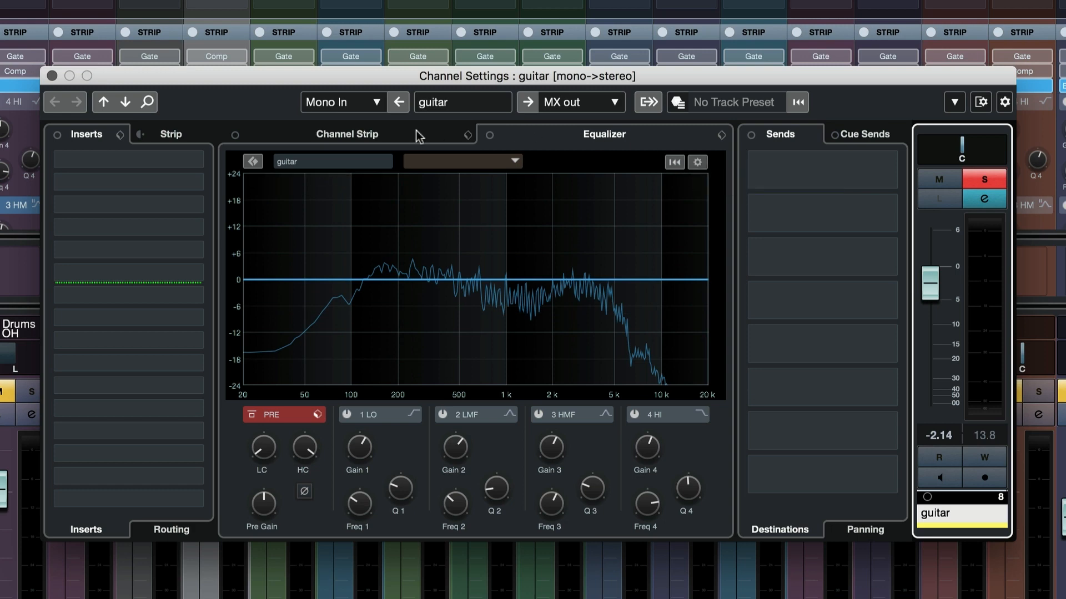
Step: View the Channel Strip section, return to the equalizer, and switch its controls to sliders and back to knobs
{"action": "left_click", "coordinate": [398, 135]}
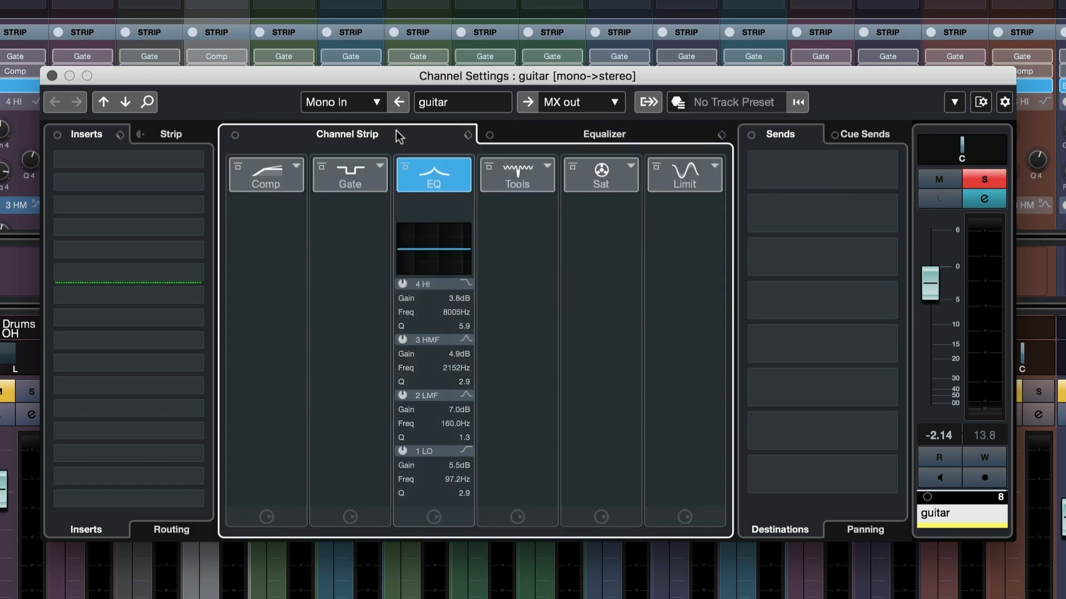
{"action": "left_click", "coordinate": [583, 135]}
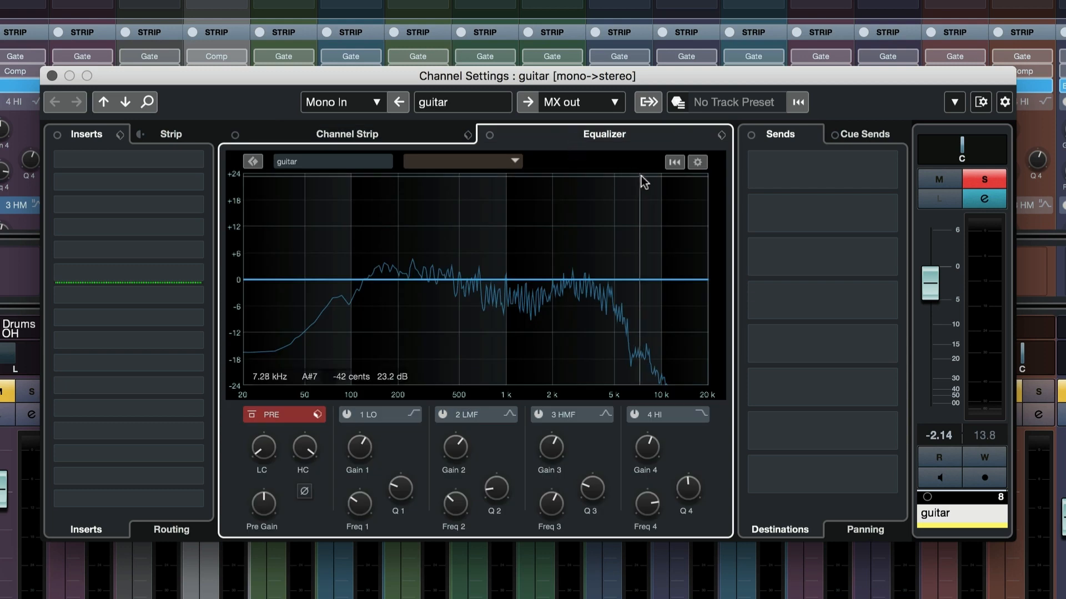
{"action": "left_click", "coordinate": [697, 163]}
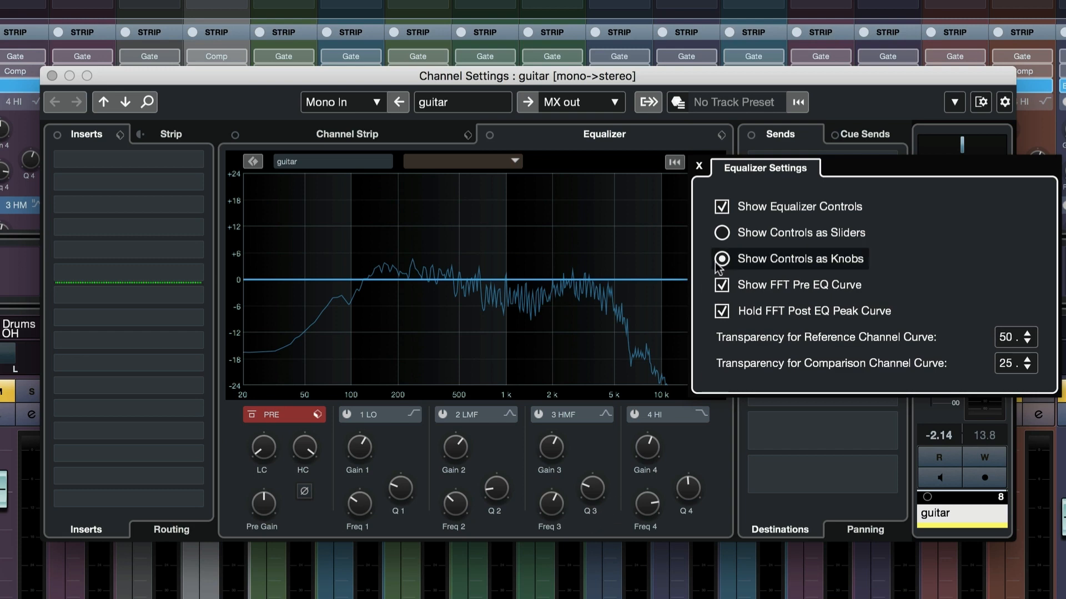
{"action": "left_click", "coordinate": [722, 233]}
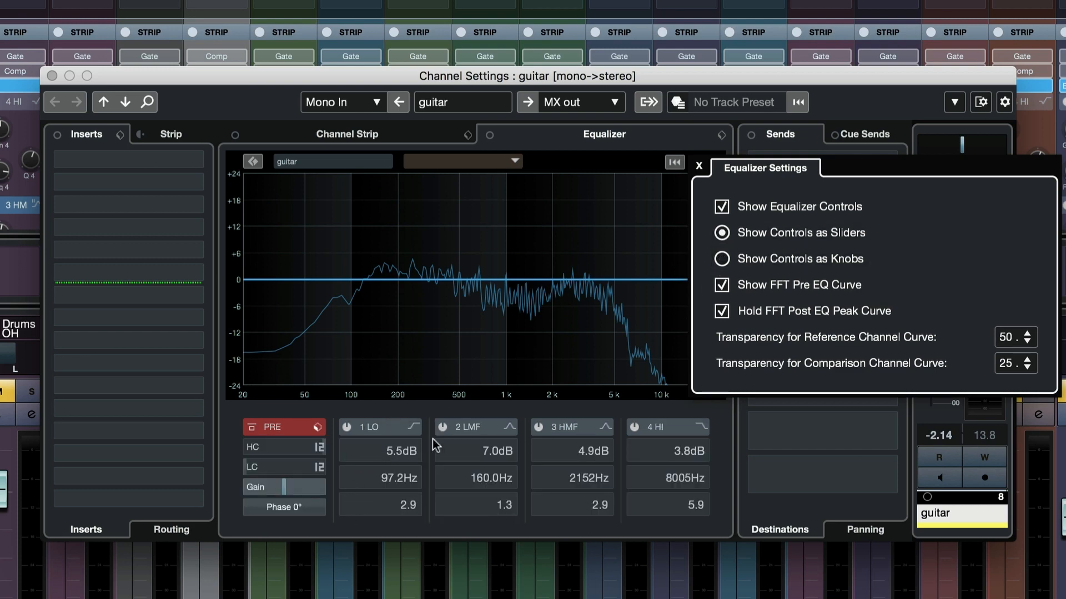
{"action": "left_click", "coordinate": [727, 258]}
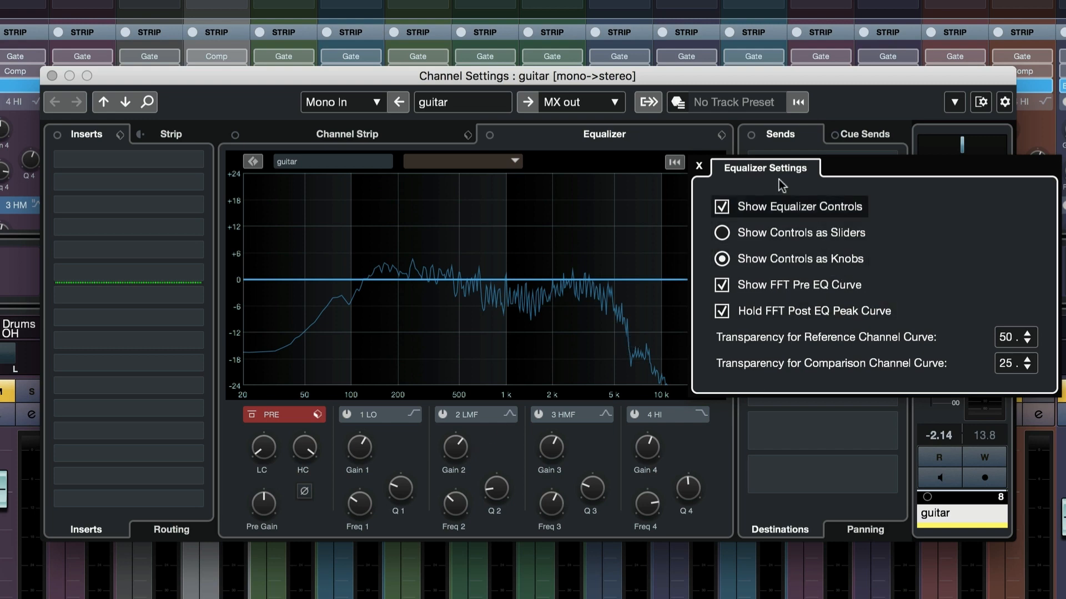
{"action": "left_click", "coordinate": [623, 214]}
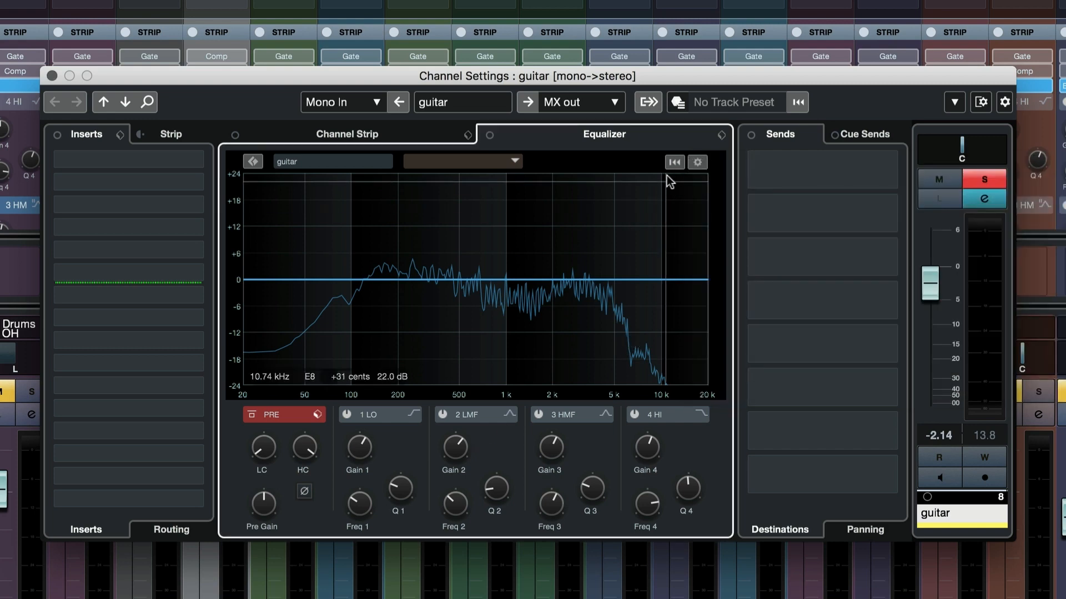
Step: Clear the equalizer's held spectrum curve and play back the soloed guitar to examine its live spectrum
{"action": "left_click", "coordinate": [676, 164]}
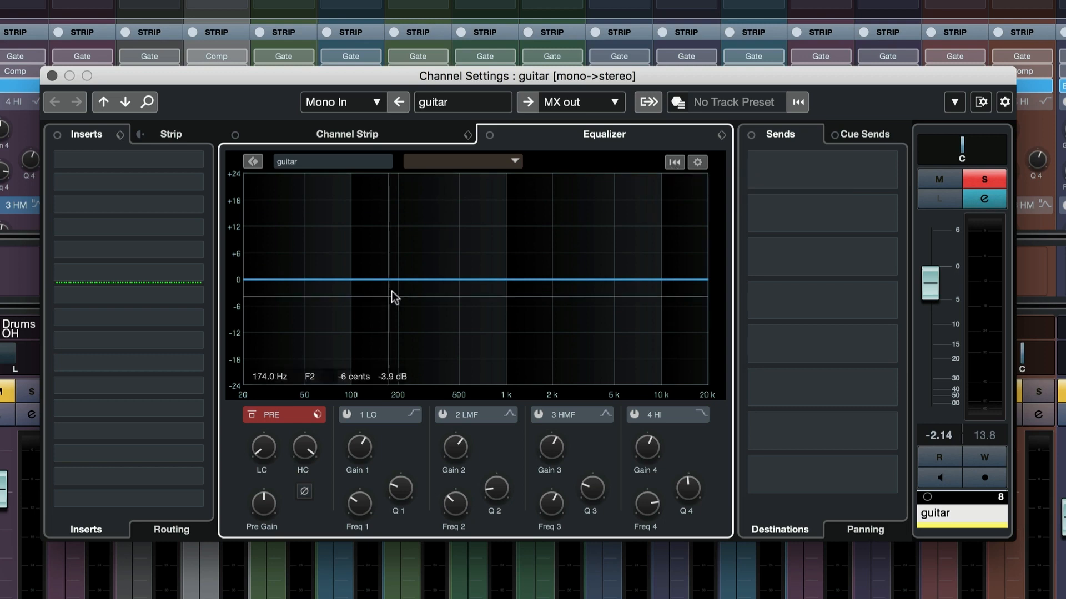
{"action": "key", "text": "space"}
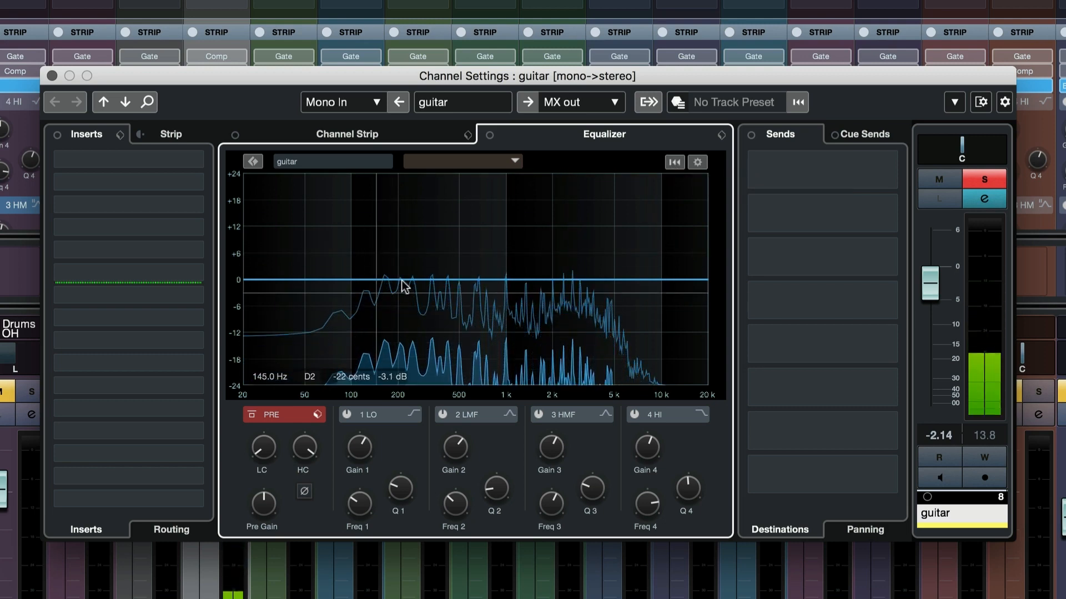
{"action": "key", "text": "space"}
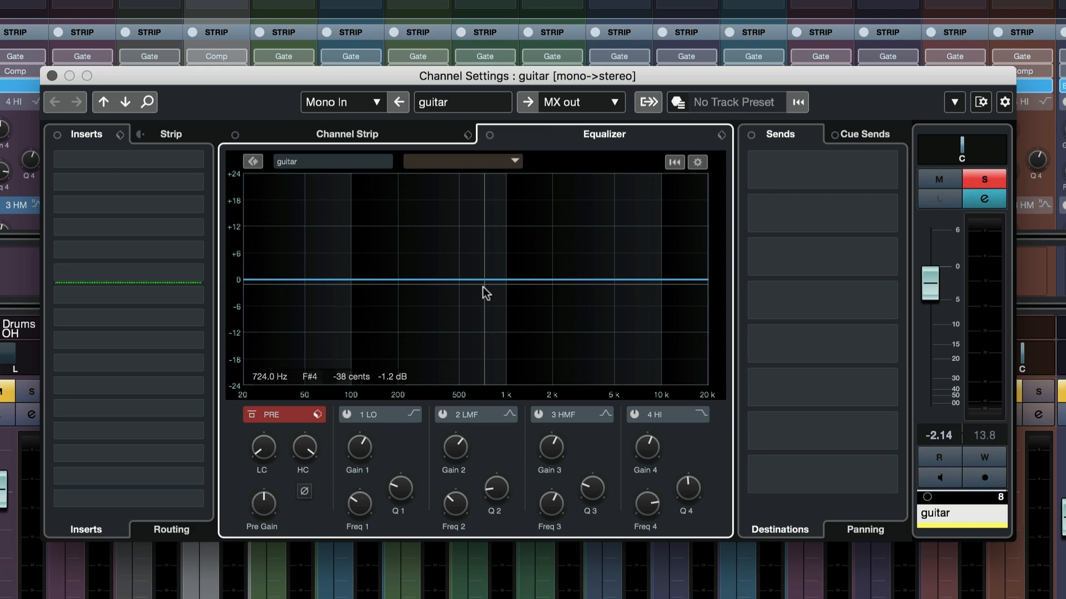
Step: Enable EQ band 1, sweep its frequency up to 1376 Hz and back down during playback, and settle it slightly above 100 Hz
{"action": "left_click", "coordinate": [345, 415]}
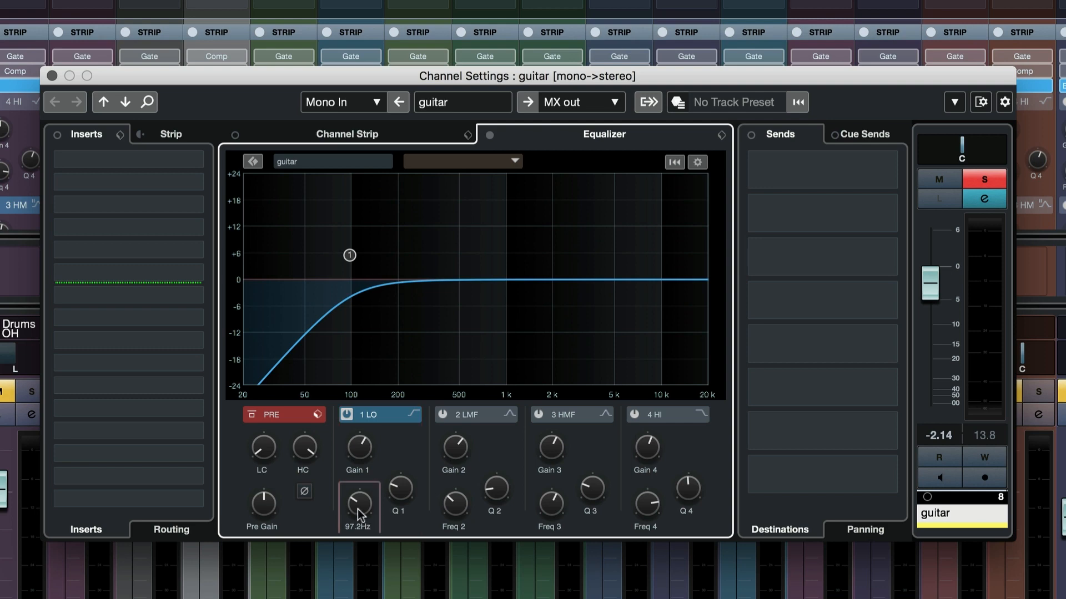
{"action": "mouse_move", "coordinate": [357, 508]}
{"action": "left_mouse_down"}
{"action": "mouse_move", "coordinate": [359, 454]}
{"action": "mouse_move", "coordinate": [355, 508]}
{"action": "left_mouse_up"}
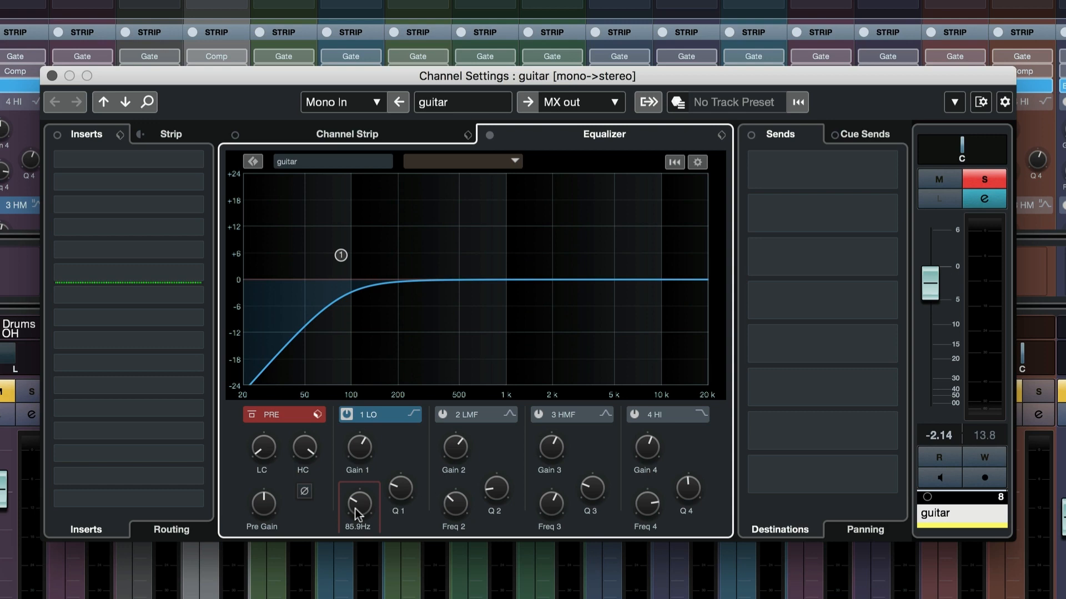
{"action": "key", "text": "space"}
{"action": "left_click_drag", "start_coordinate": [356, 509], "coordinate": [360, 493]}
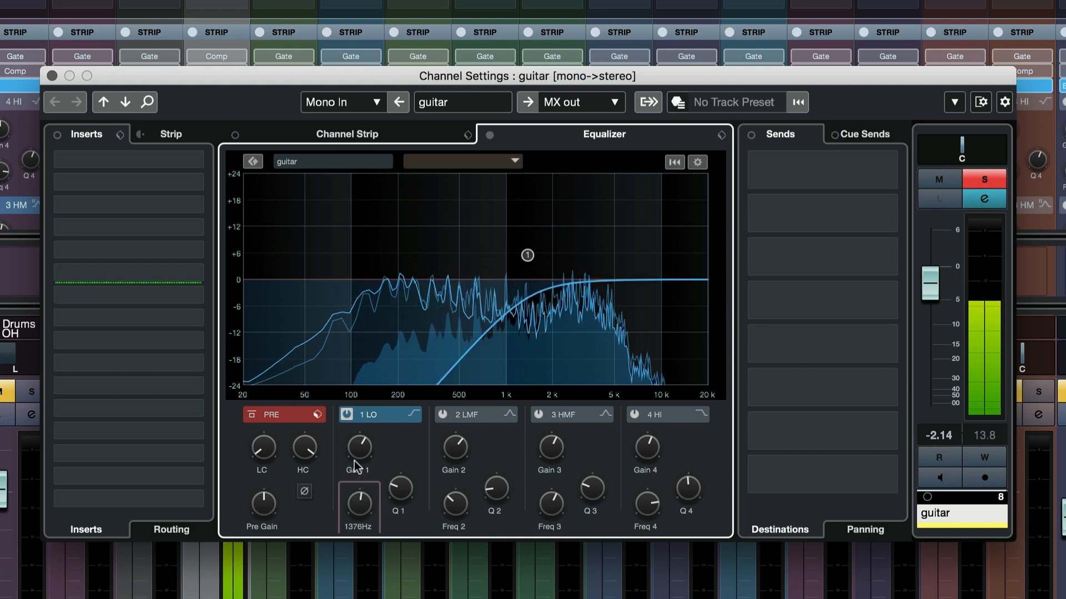
{"action": "left_click_drag", "start_coordinate": [354, 459], "coordinate": [335, 498]}
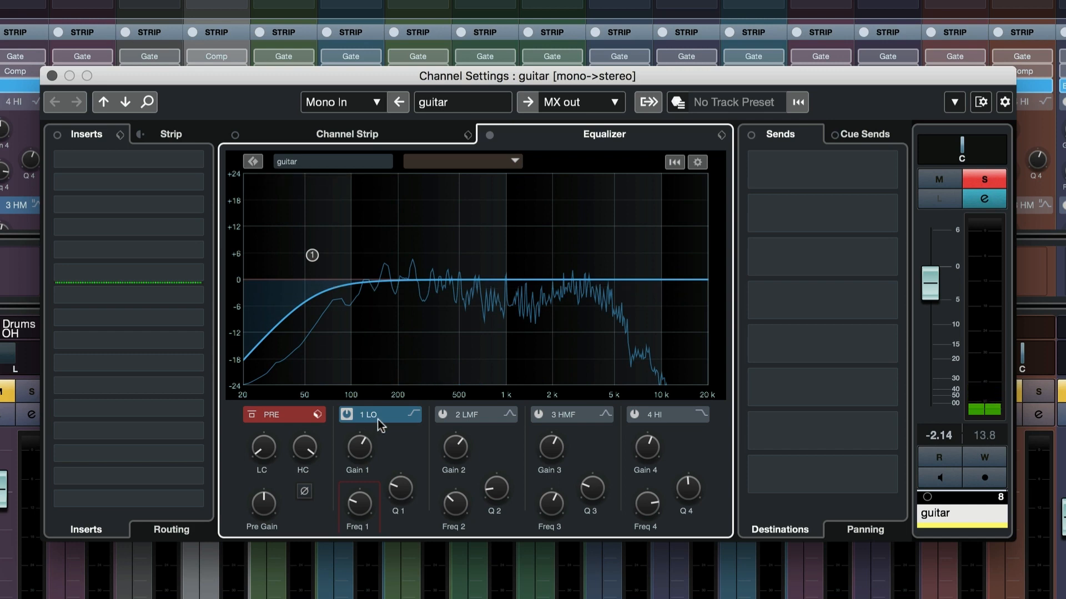
{"action": "mouse_move", "coordinate": [364, 488]}
{"action": "left_click_drag", "start_coordinate": [358, 513], "coordinate": [361, 502]}
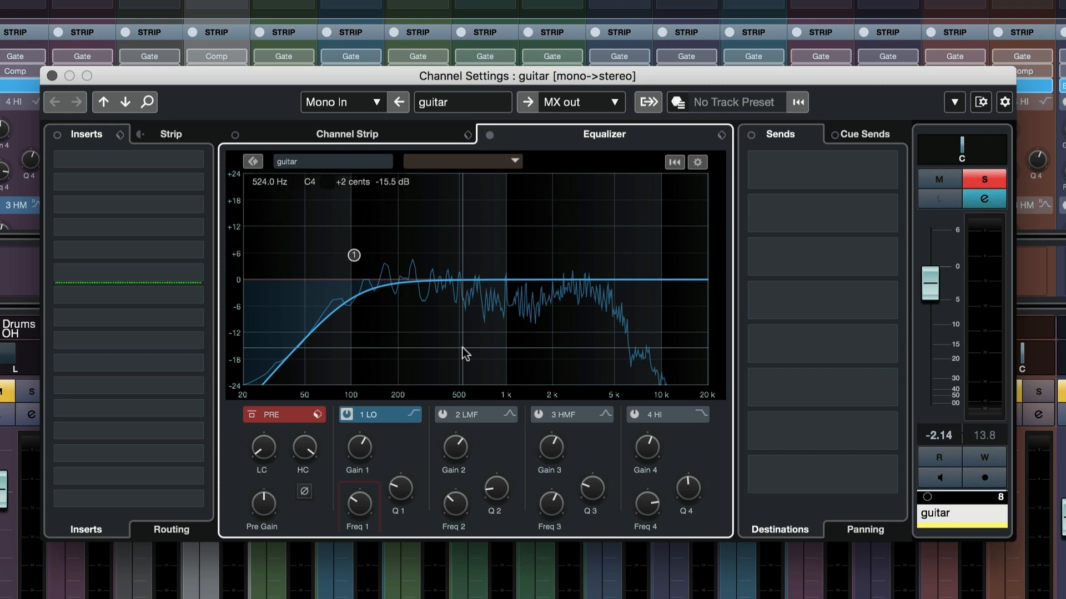
Step: Enable EQ band 4 and pull its high-cut point down to between 500 Hz and 1 kHz at about 0 dB
{"action": "left_click", "coordinate": [635, 416]}
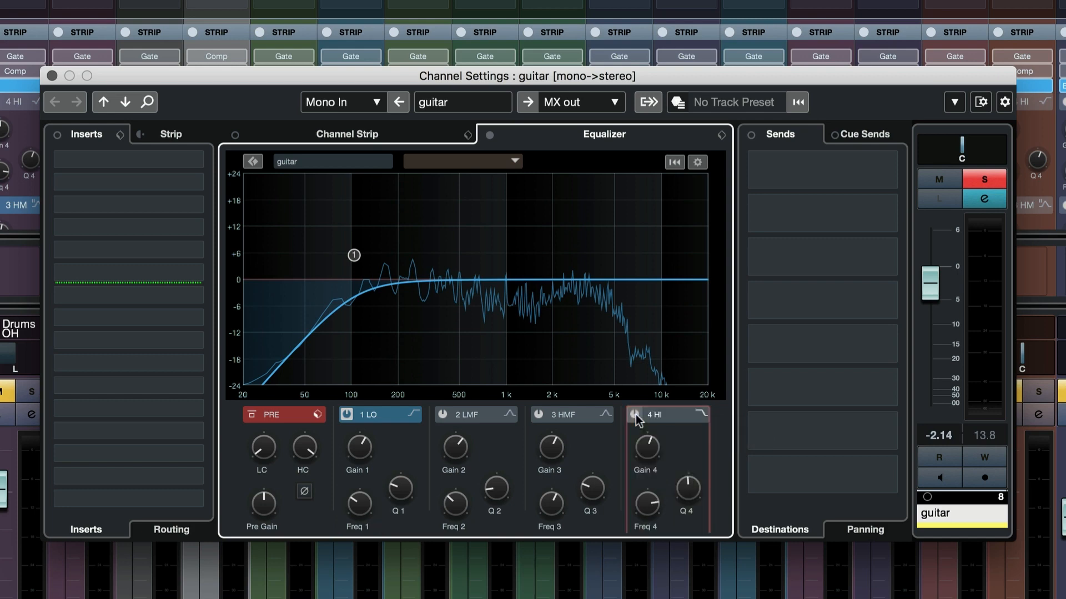
{"action": "left_click", "coordinate": [634, 416]}
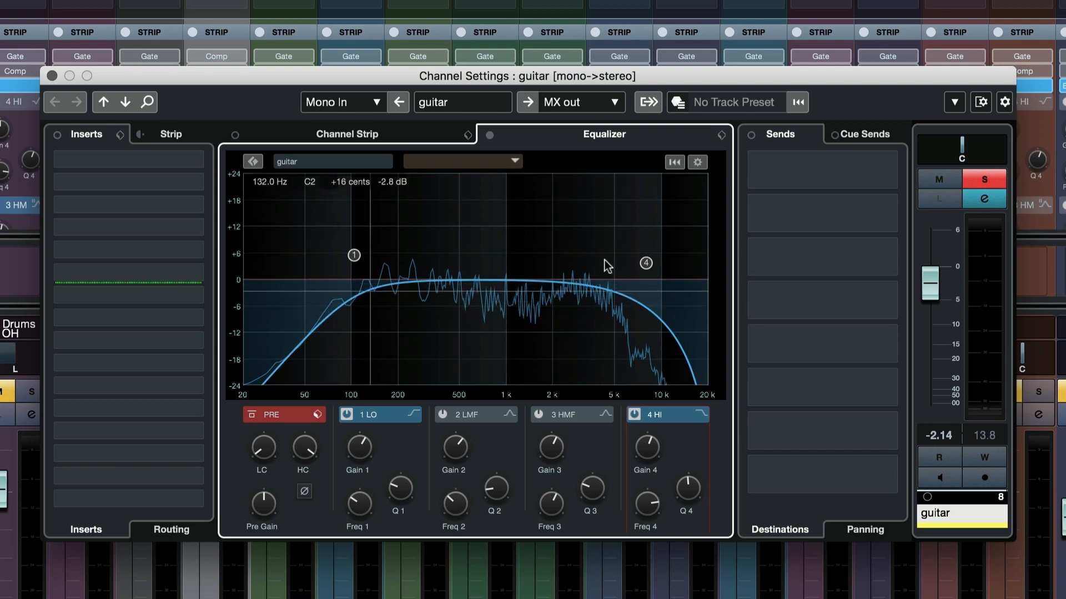
{"action": "left_click_drag", "start_coordinate": [645, 266], "coordinate": [493, 281]}
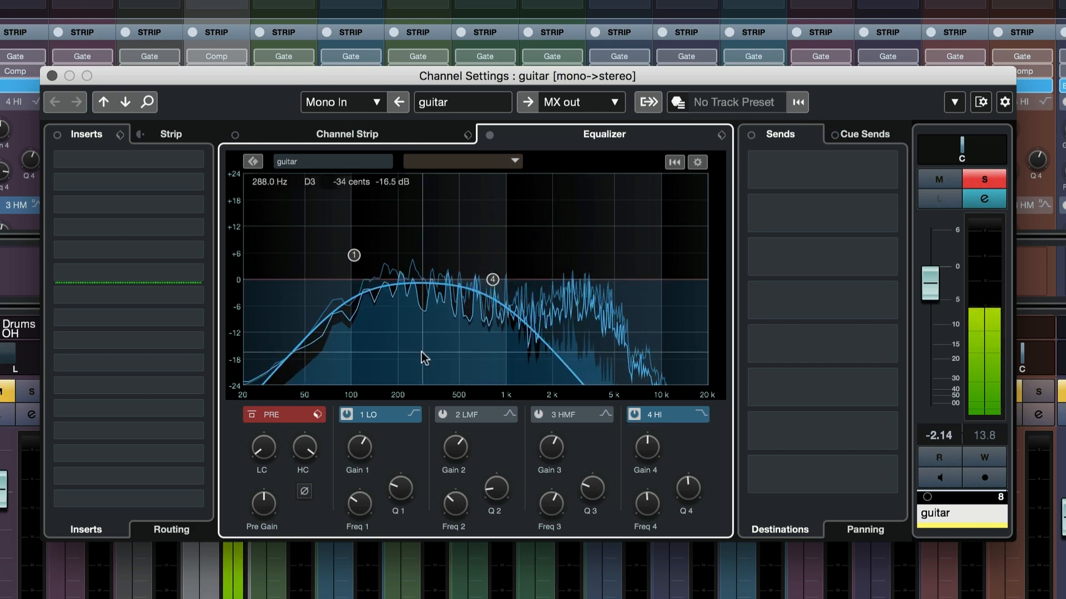
Step: Move EQ band 4 up to about 5 kHz and toggle band 1 for comparison, leaving band 1 switched off
{"action": "left_click", "coordinate": [347, 414]}
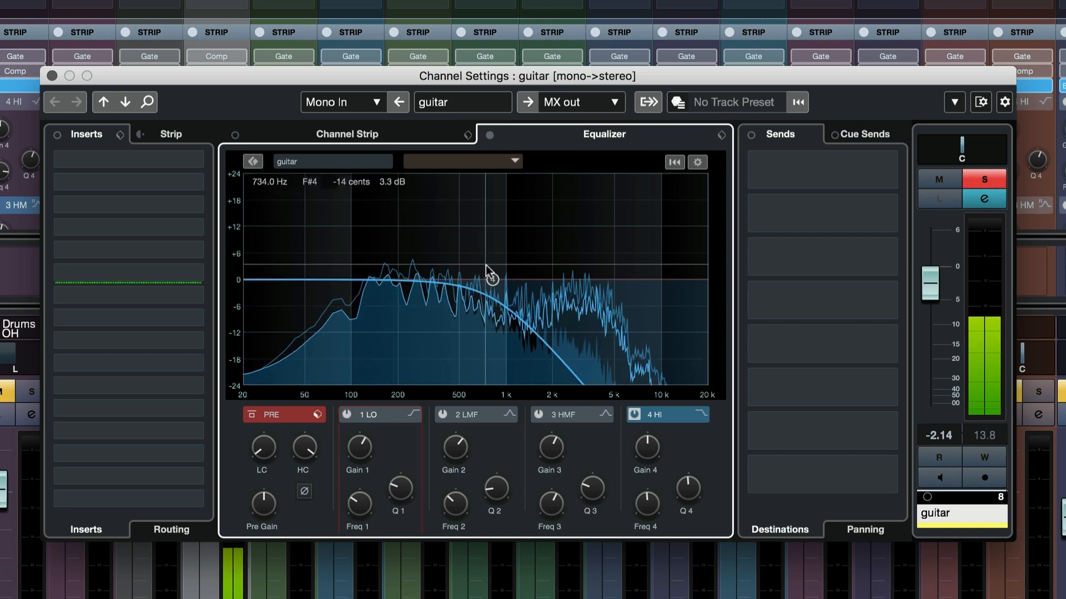
{"action": "left_click_drag", "start_coordinate": [492, 279], "coordinate": [616, 275]}
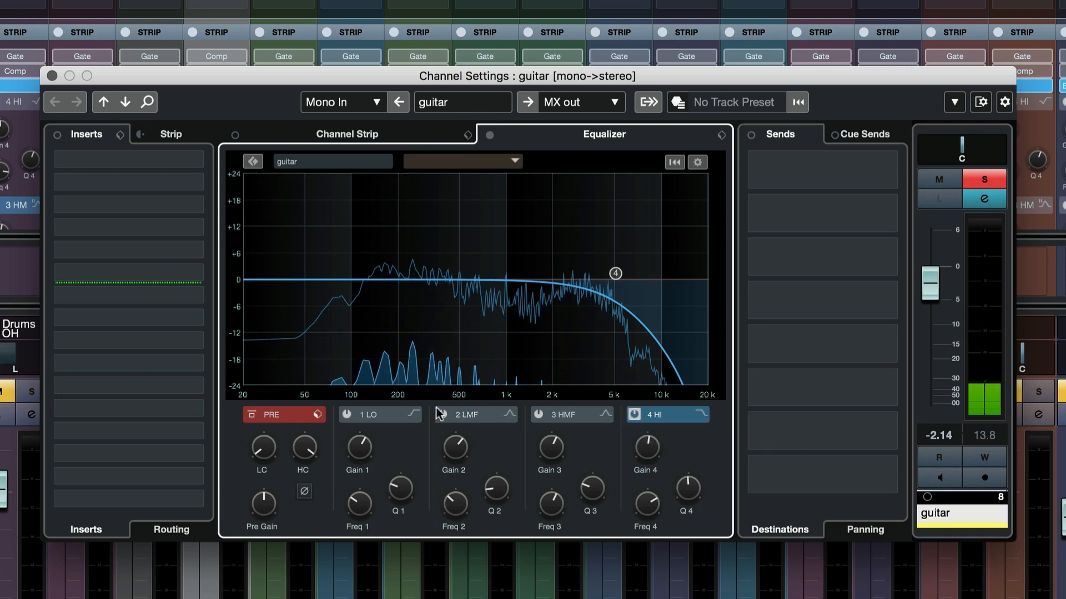
{"action": "left_click", "coordinate": [347, 415]}
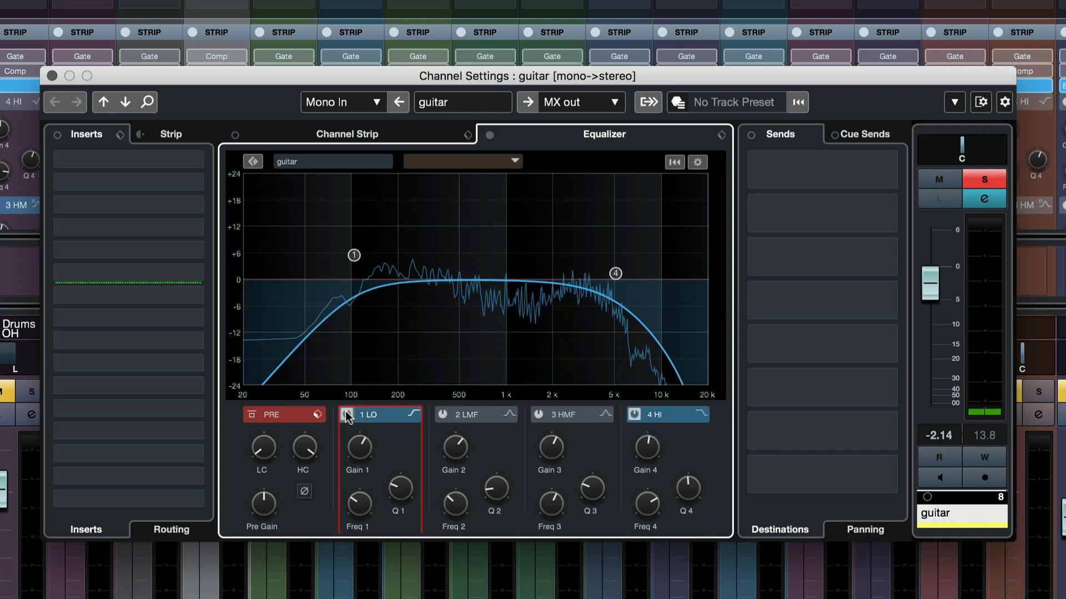
{"action": "left_click", "coordinate": [348, 415]}
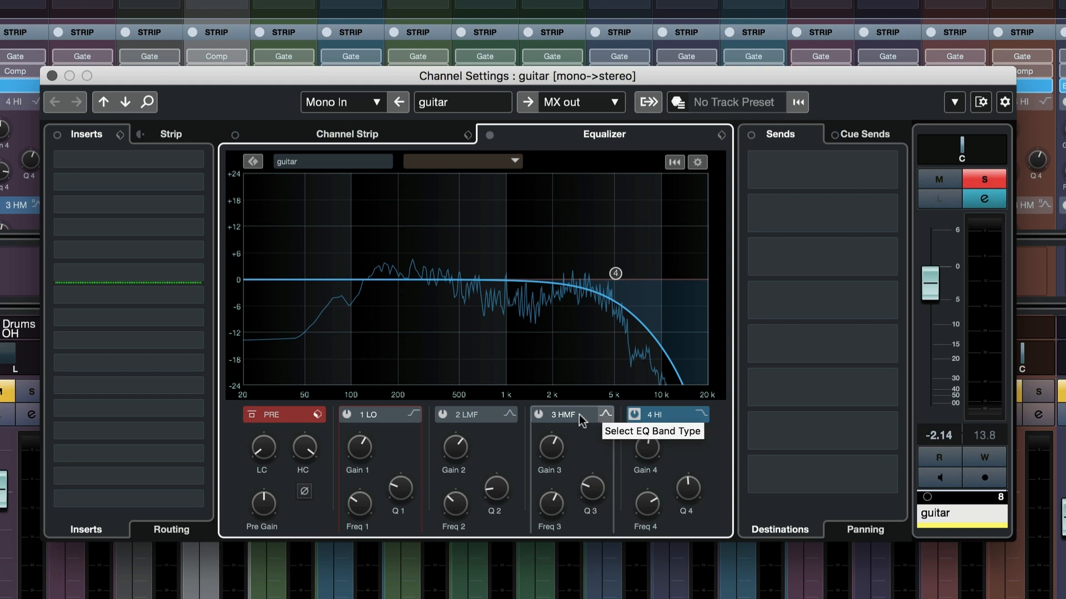
Step: Change EQ band 4 to High Shelf I and move its point to about 4.22 kHz at about 0 dB
{"action": "left_click", "coordinate": [700, 416]}
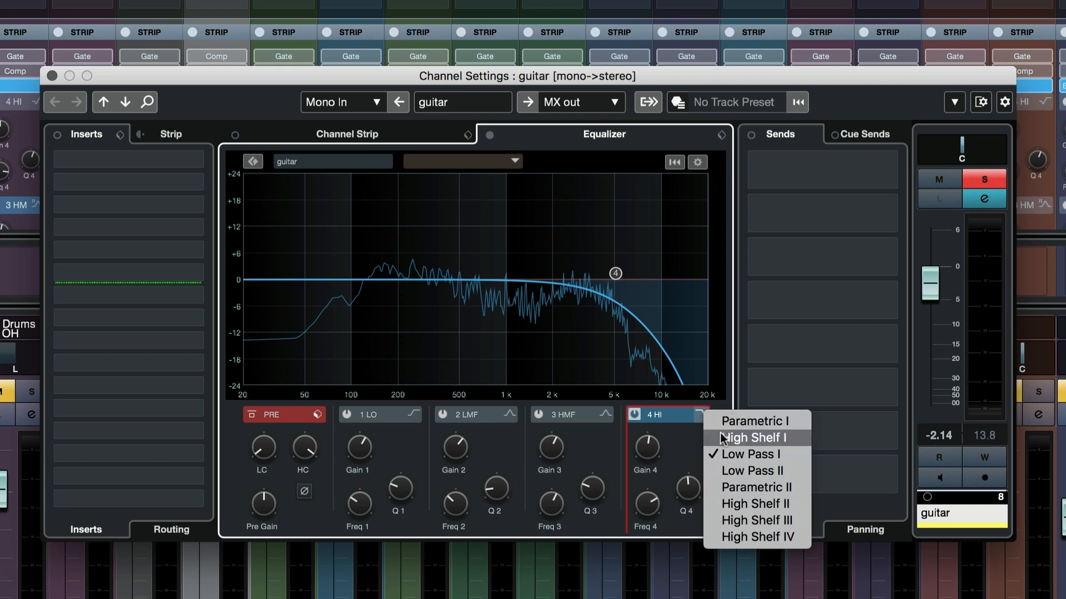
{"action": "left_click", "coordinate": [753, 438]}
{"action": "mouse_move", "coordinate": [616, 276]}
{"action": "left_mouse_down"}
{"action": "mouse_move", "coordinate": [615, 259]}
{"action": "mouse_move", "coordinate": [622, 290]}
{"action": "mouse_move", "coordinate": [606, 274]}
{"action": "left_mouse_up"}
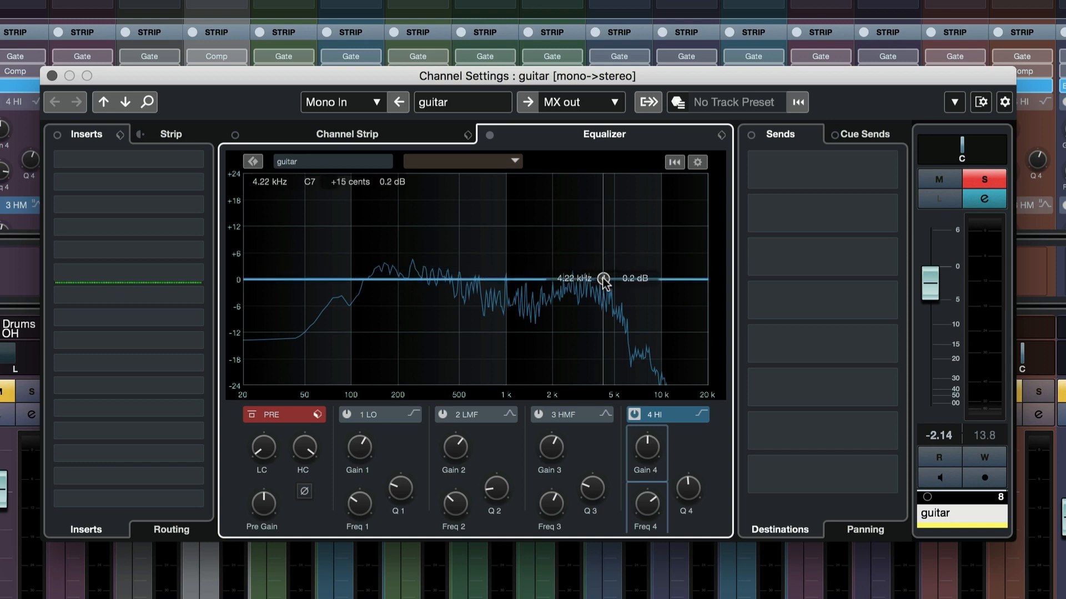
Step: During playback, boost EQ band 4's high shelf to about 12 dB below 1 kHz, and return it to about 6.65 kHz at -0.8 dB
{"action": "key", "text": "space"}
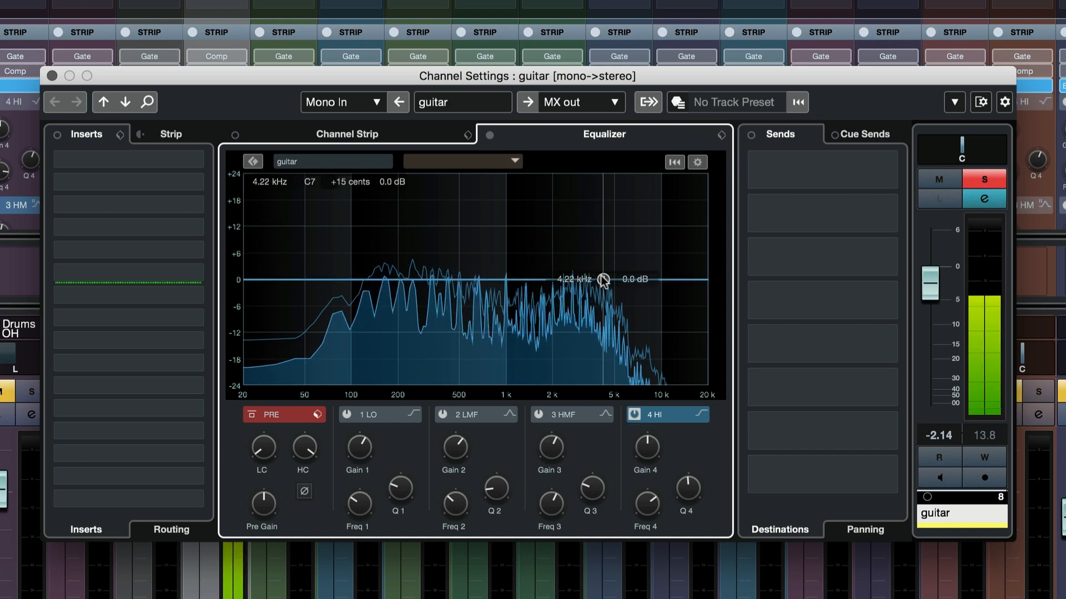
{"action": "left_click_drag", "start_coordinate": [603, 280], "coordinate": [494, 227]}
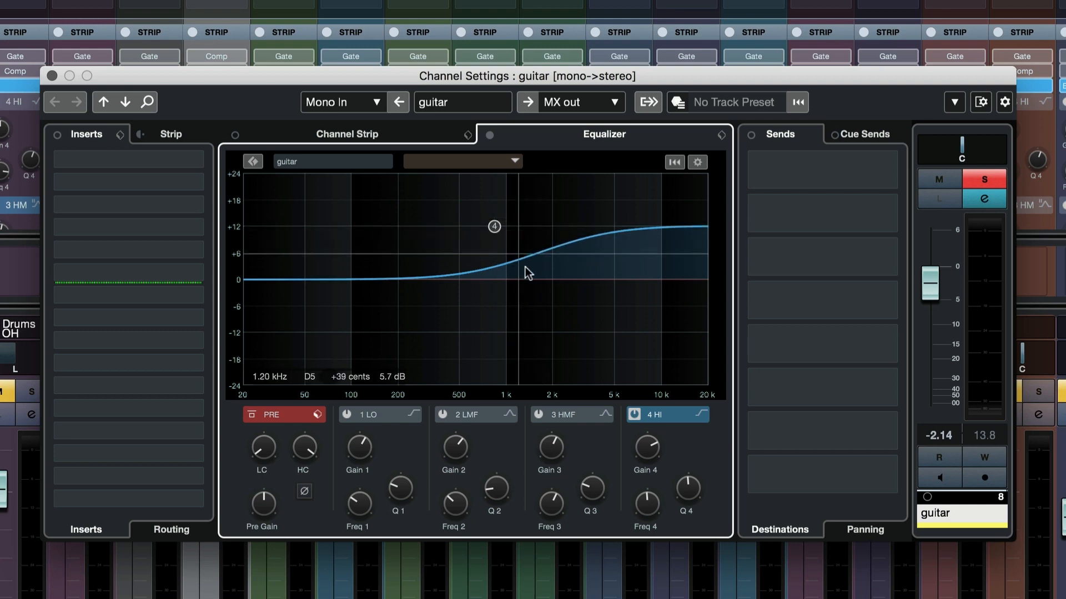
{"action": "key", "text": "space"}
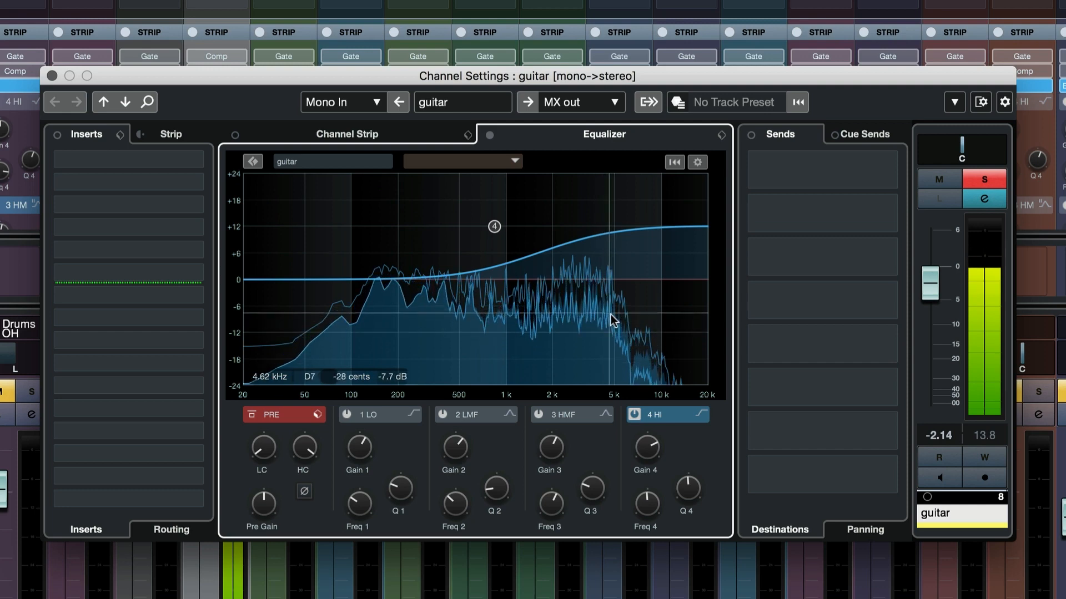
{"action": "left_click_drag", "start_coordinate": [493, 226], "coordinate": [633, 283]}
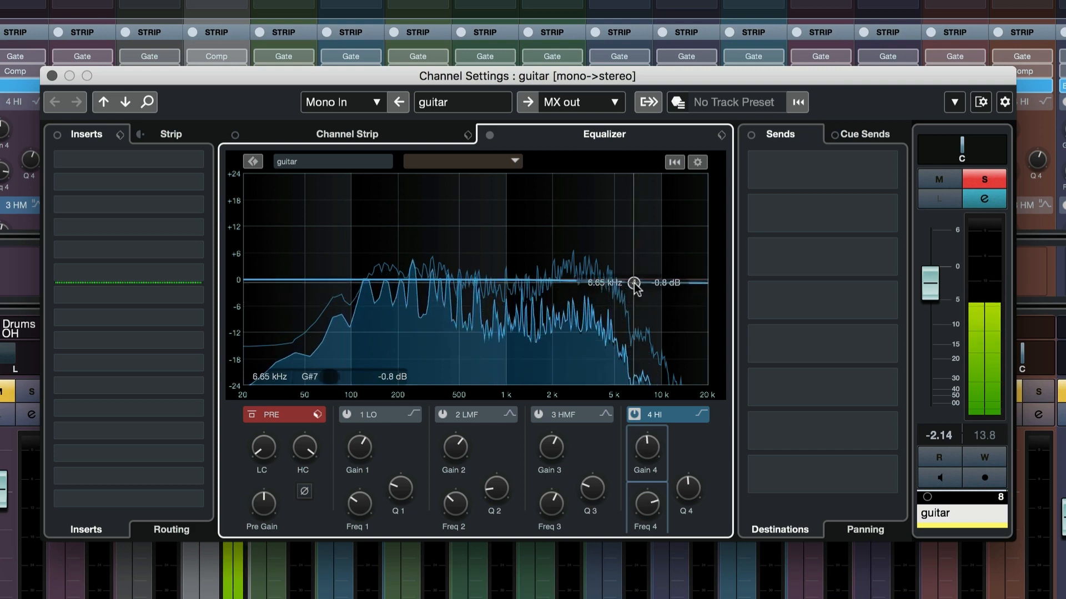
Step: Change EQ band 1 to a low shelf, enable it, and move its point to about 115 Hz at 0.2 dB
{"action": "left_click", "coordinate": [413, 414]}
{"action": "left_click", "coordinate": [430, 438]}
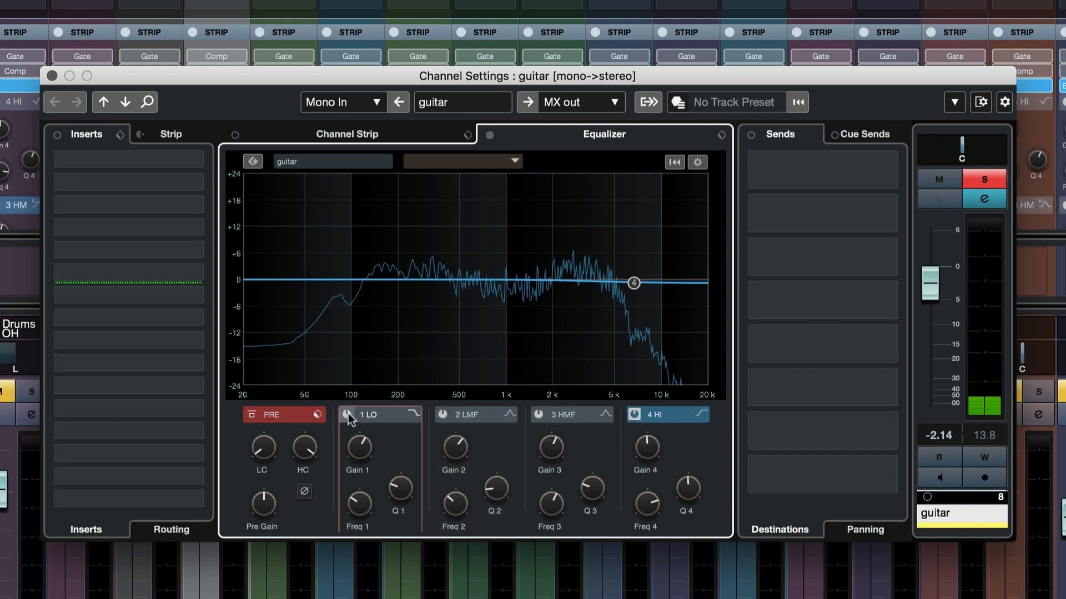
{"action": "left_click", "coordinate": [347, 414]}
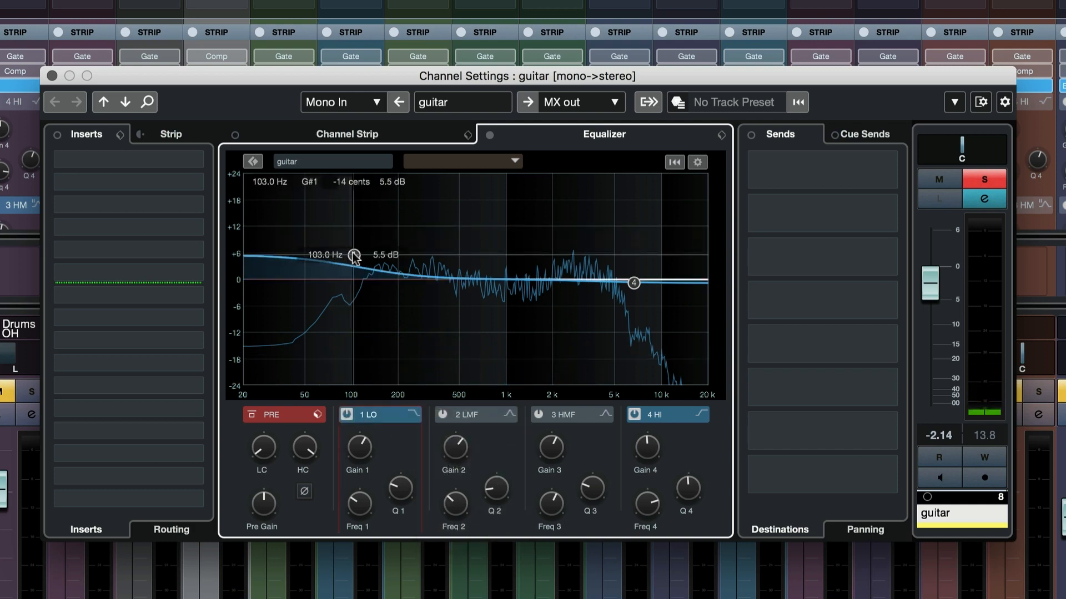
{"action": "left_click_drag", "start_coordinate": [353, 255], "coordinate": [362, 280]}
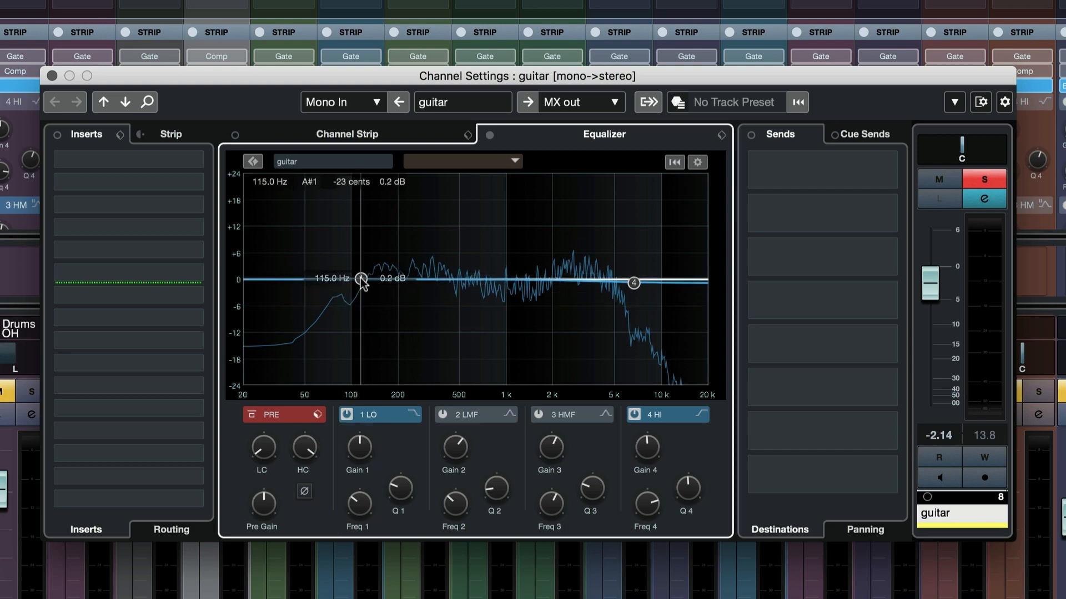
Step: Enable EQ band 2, place its point at about 637 Hz and 3.5 dB, and switch off bands 1 and 4
{"action": "left_click", "coordinate": [443, 416]}
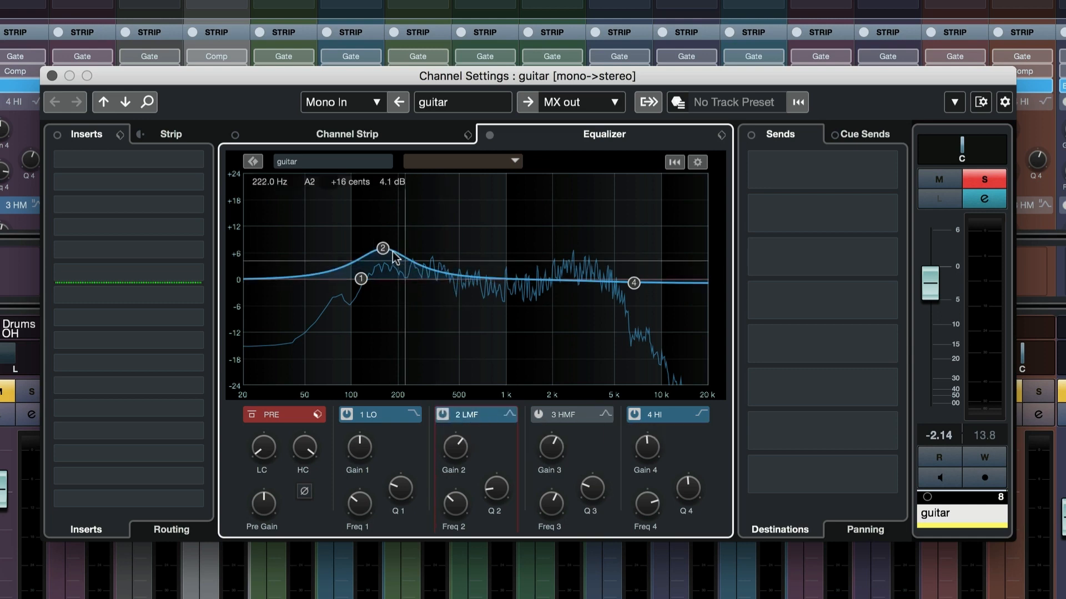
{"action": "left_click_drag", "start_coordinate": [382, 248], "coordinate": [475, 268]}
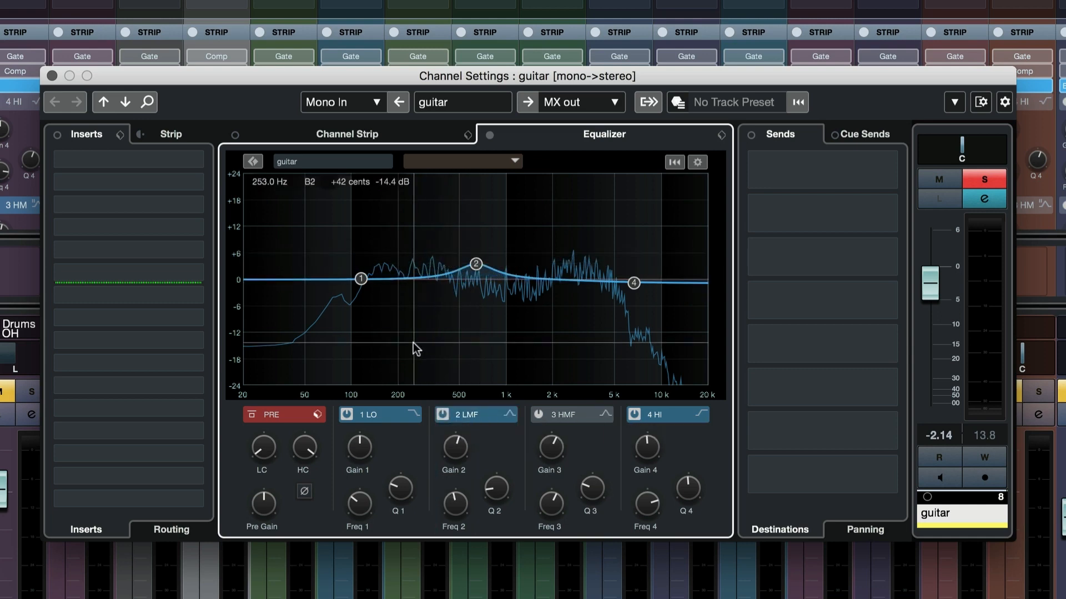
{"action": "left_click", "coordinate": [349, 417]}
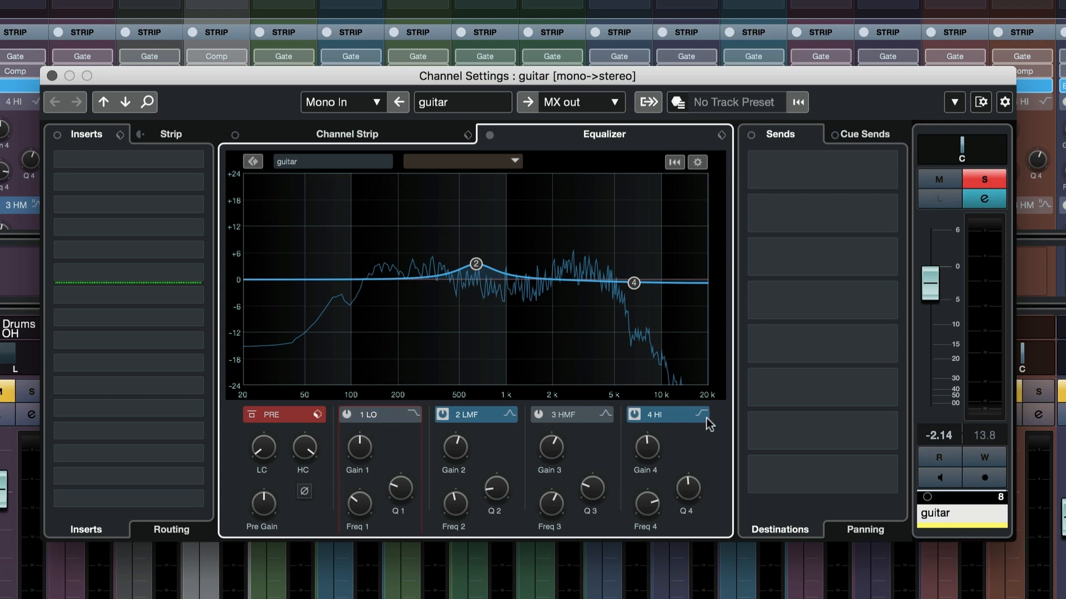
{"action": "left_click", "coordinate": [635, 416]}
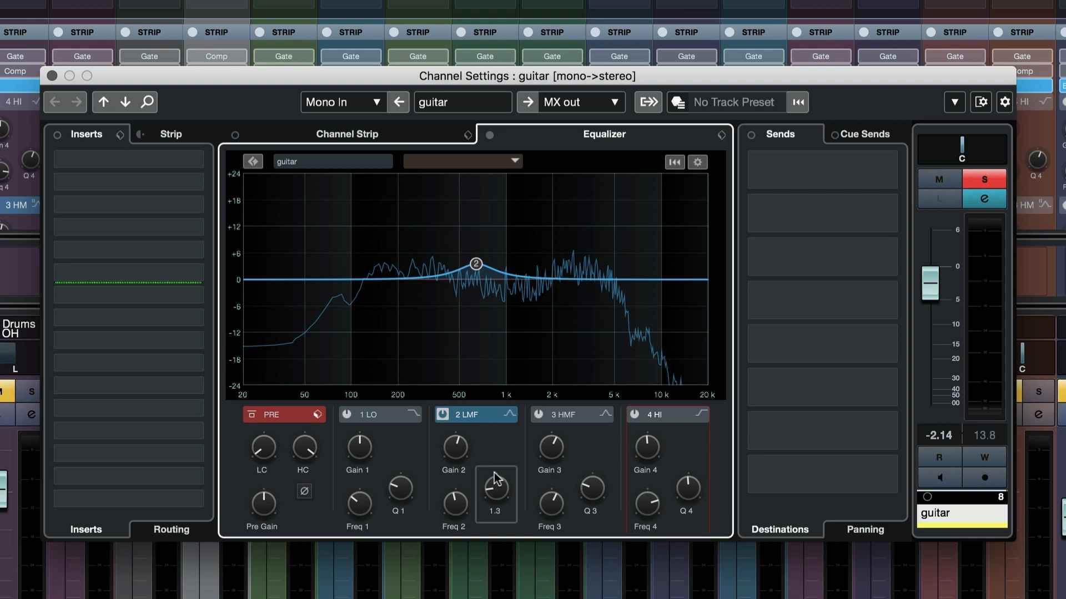
Step: Switch EQ band 2's type to Parametric II and back to Parametric I
{"action": "left_click", "coordinate": [509, 414]}
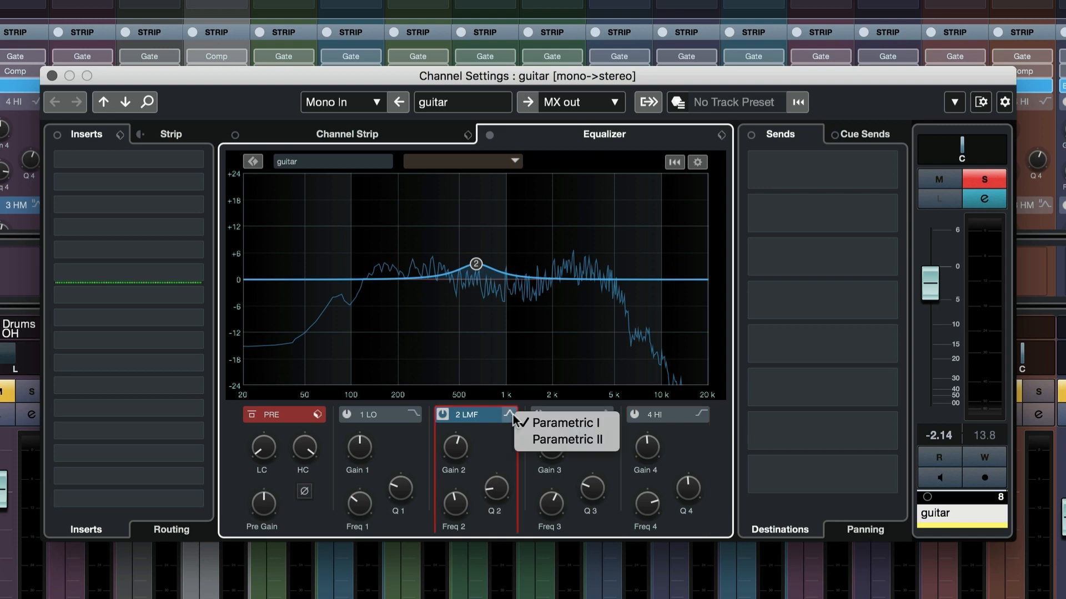
{"action": "left_click", "coordinate": [537, 441]}
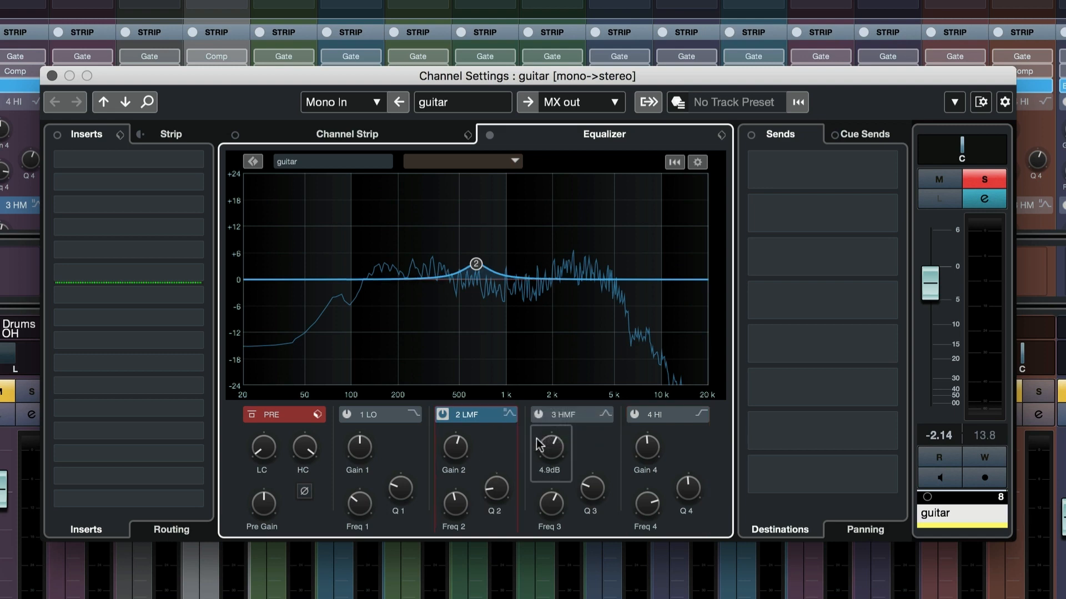
{"action": "left_click", "coordinate": [508, 415]}
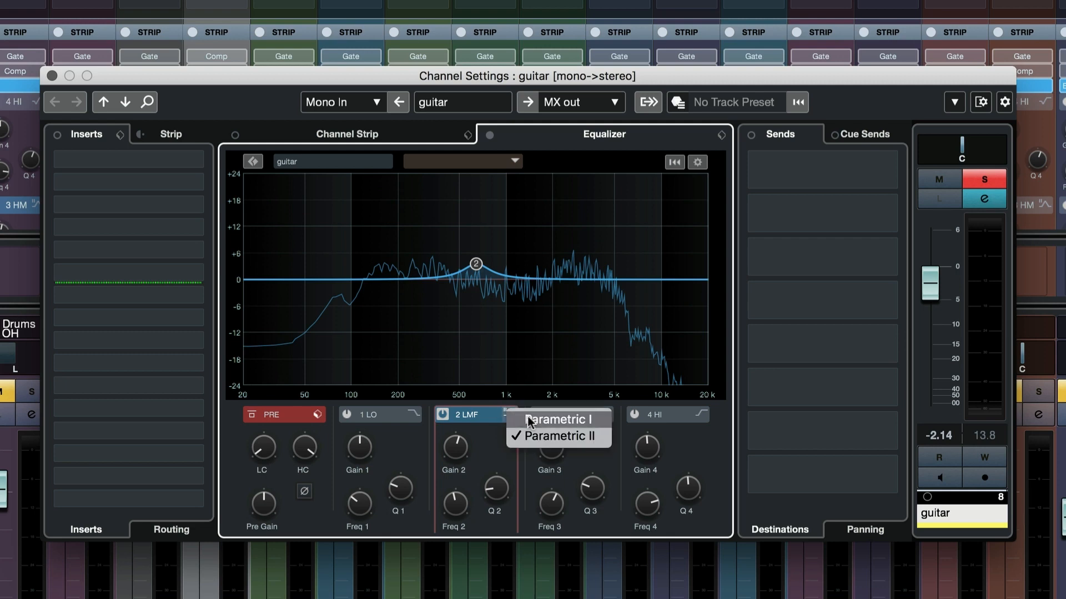
{"action": "left_click", "coordinate": [528, 417]}
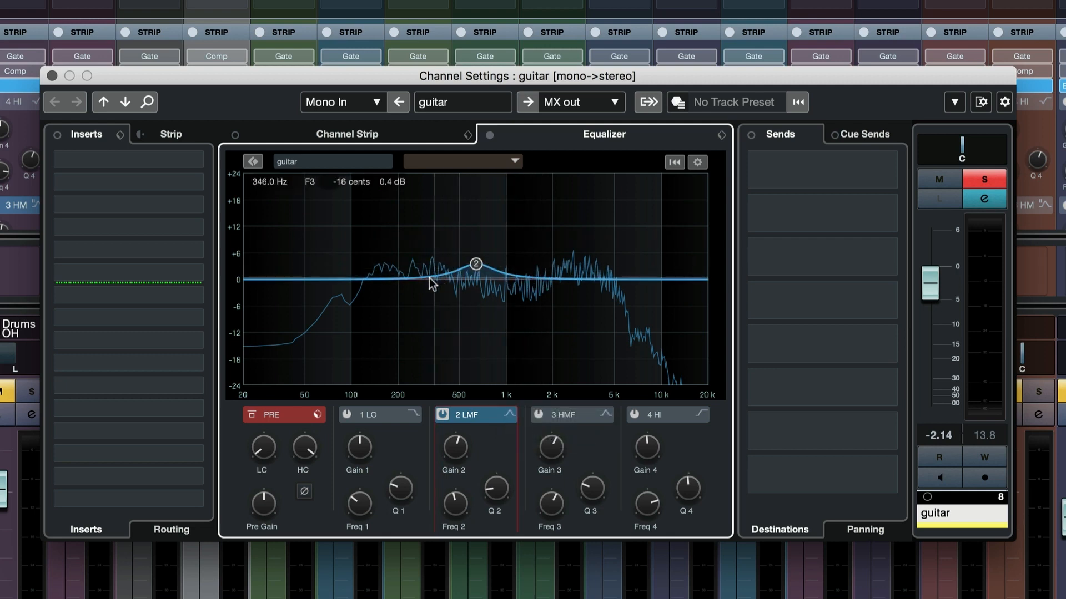
Step: Set EQ band 2 to a gain of about 9 dB, a frequency of 800 Hz and a Q of 12.0
{"action": "mouse_move", "coordinate": [469, 438]}
{"action": "left_click_drag", "start_coordinate": [449, 451], "coordinate": [451, 428]}
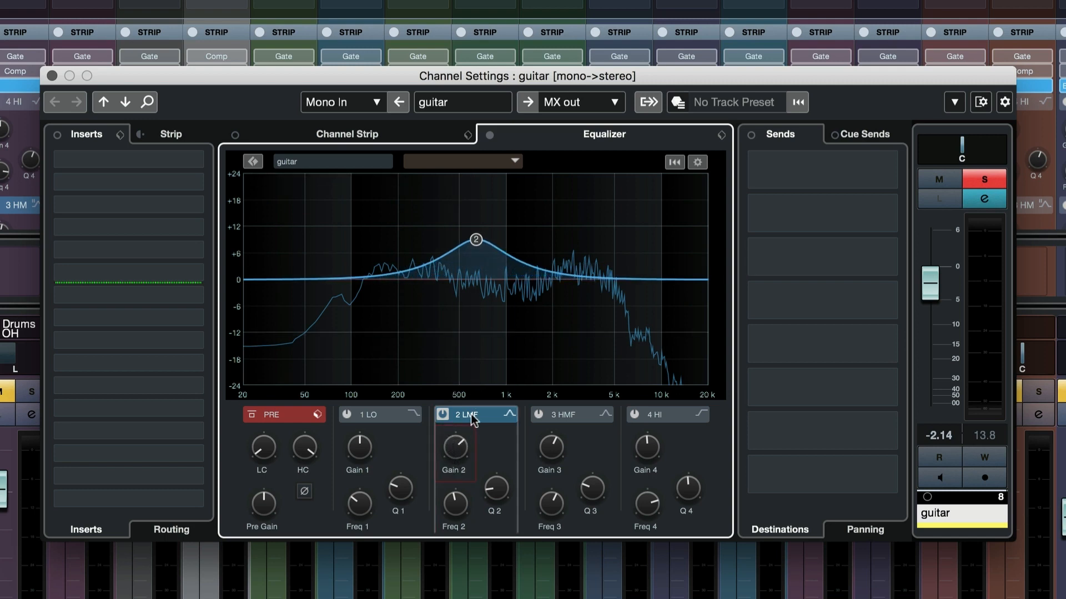
{"action": "mouse_move", "coordinate": [490, 487]}
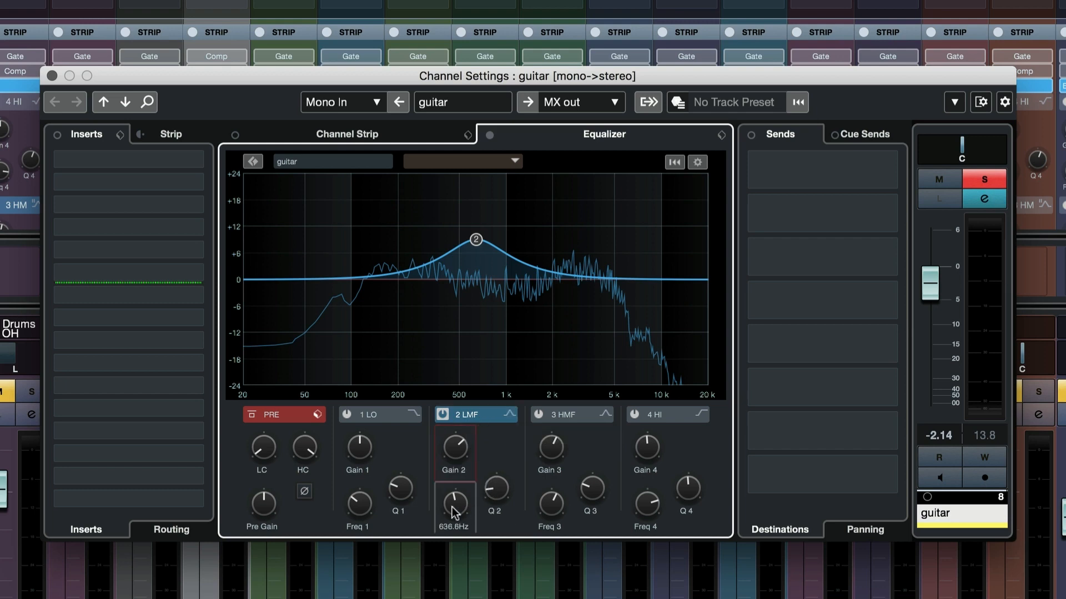
{"action": "left_click_drag", "start_coordinate": [452, 507], "coordinate": [462, 520]}
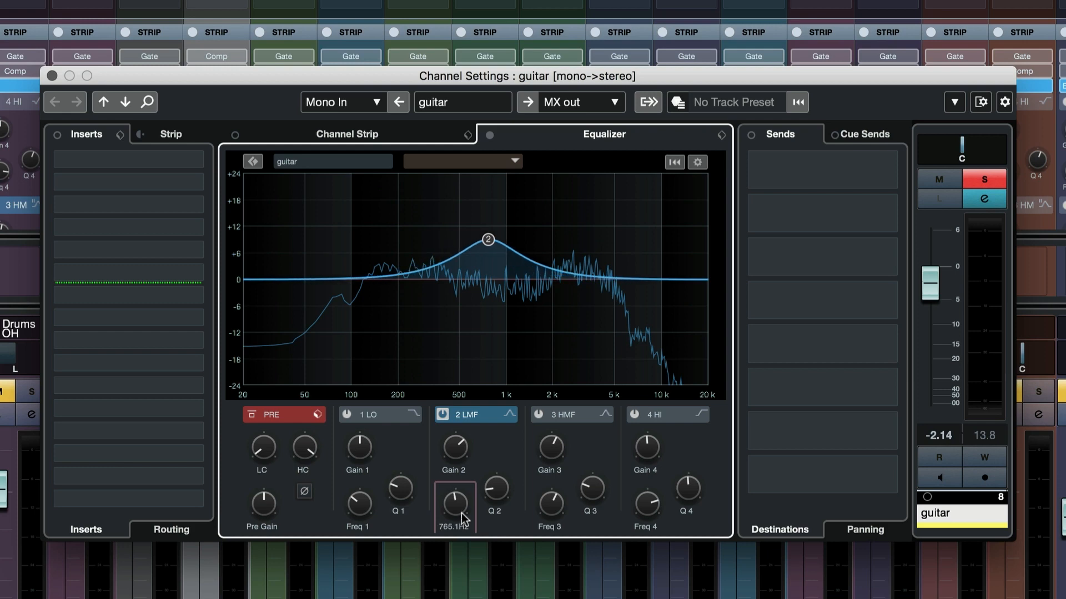
{"action": "double_click", "coordinate": [460, 530]}
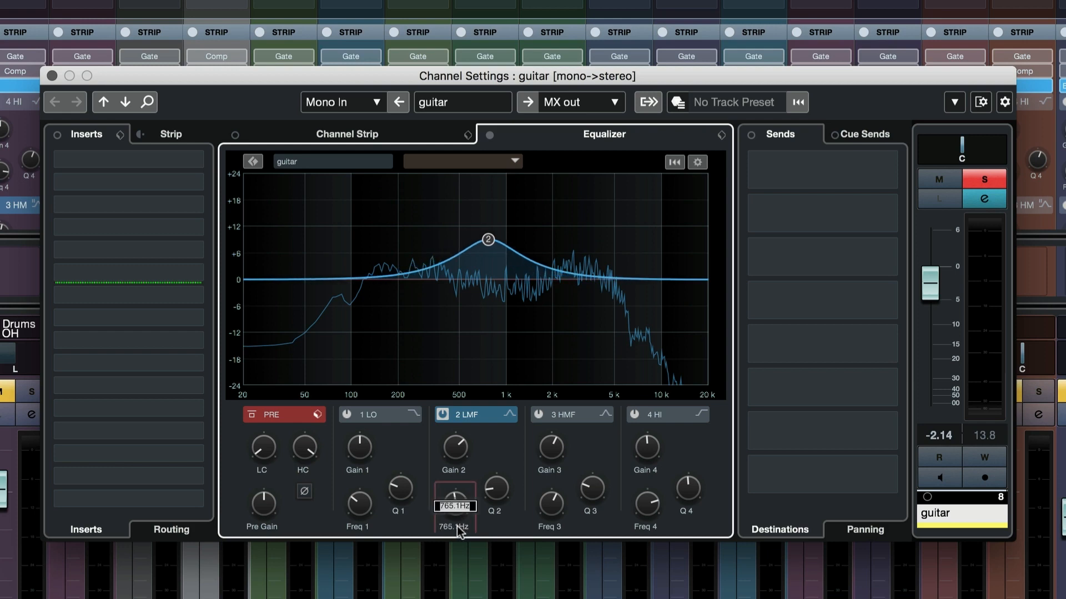
{"action": "key", "text": "Return"}
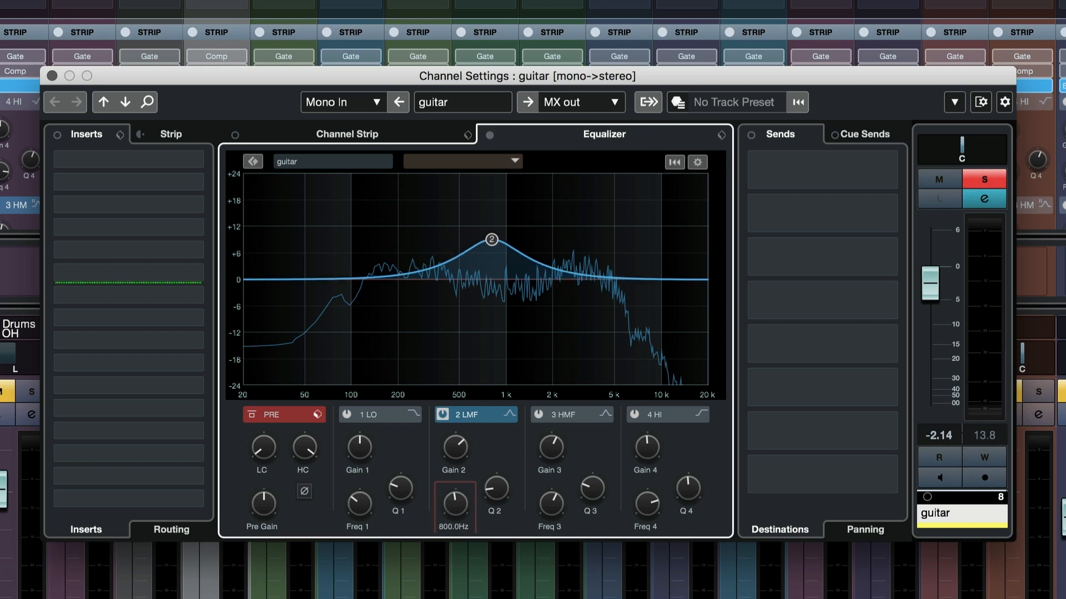
{"action": "left_click_drag", "start_coordinate": [494, 499], "coordinate": [492, 461]}
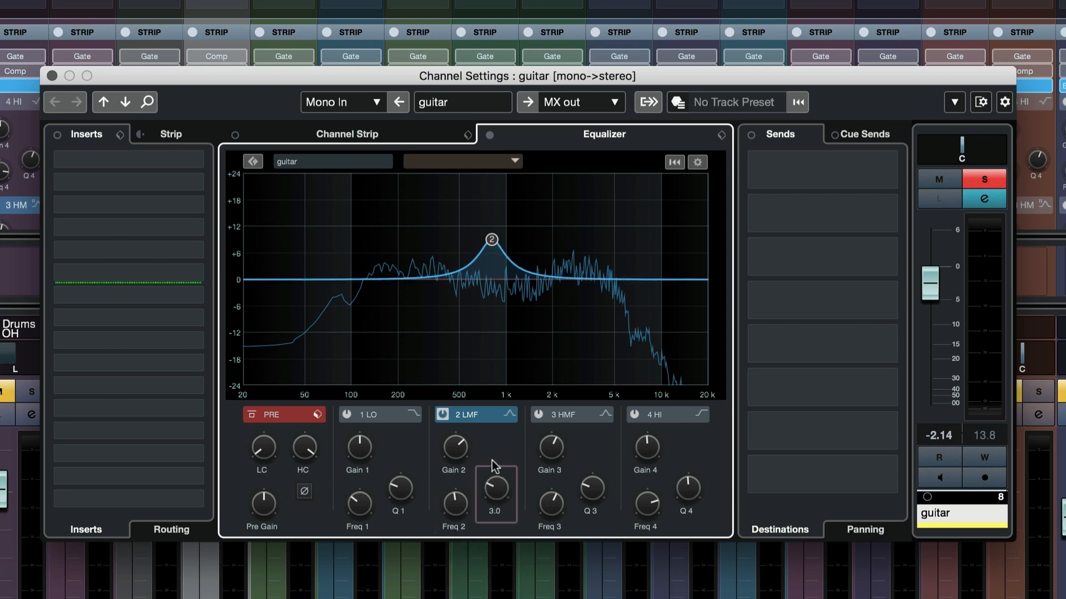
{"action": "left_click_drag", "start_coordinate": [491, 460], "coordinate": [488, 329]}
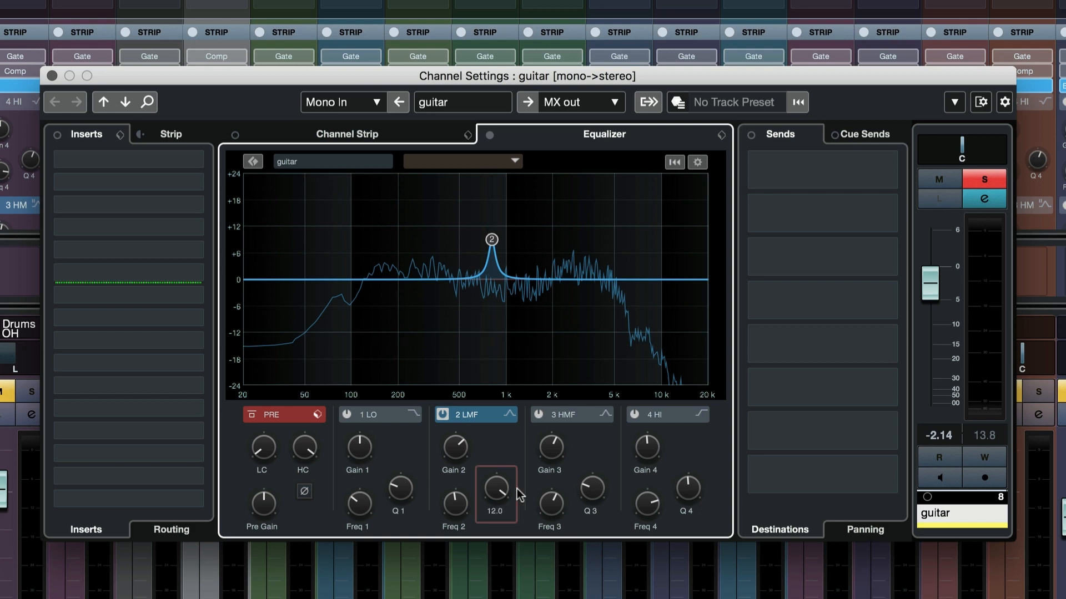
Step: During playback, boost EQ band 2 to about 16 dB, cut it to about -3.1 dB at 734 Hz, and settle it near 400 Hz at 3.5 dB
{"action": "key", "text": "space"}
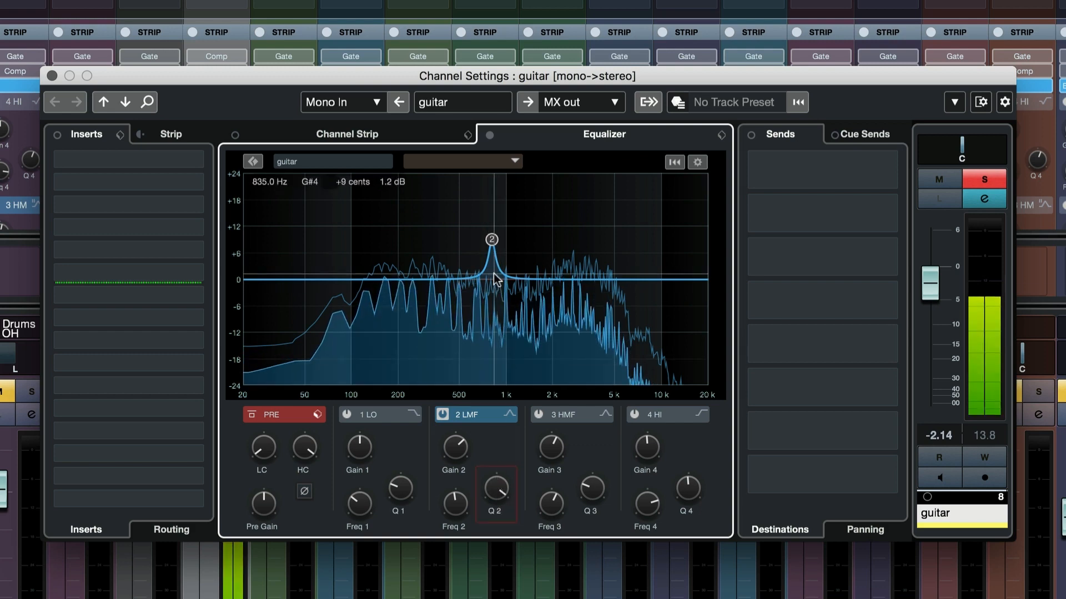
{"action": "left_click_drag", "start_coordinate": [453, 450], "coordinate": [444, 411]}
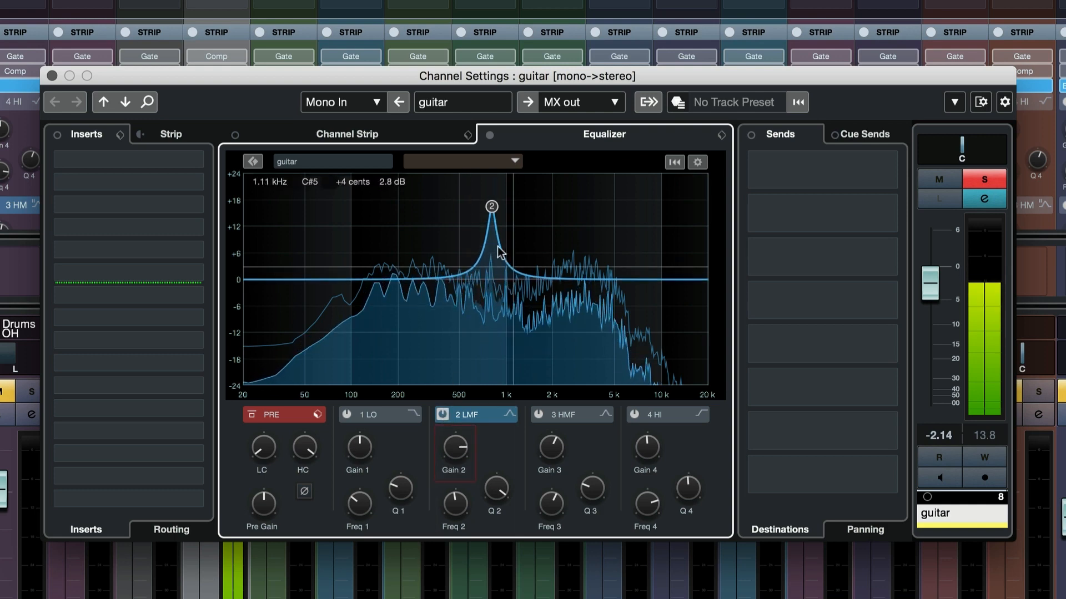
{"action": "left_click_drag", "start_coordinate": [491, 206], "coordinate": [486, 293]}
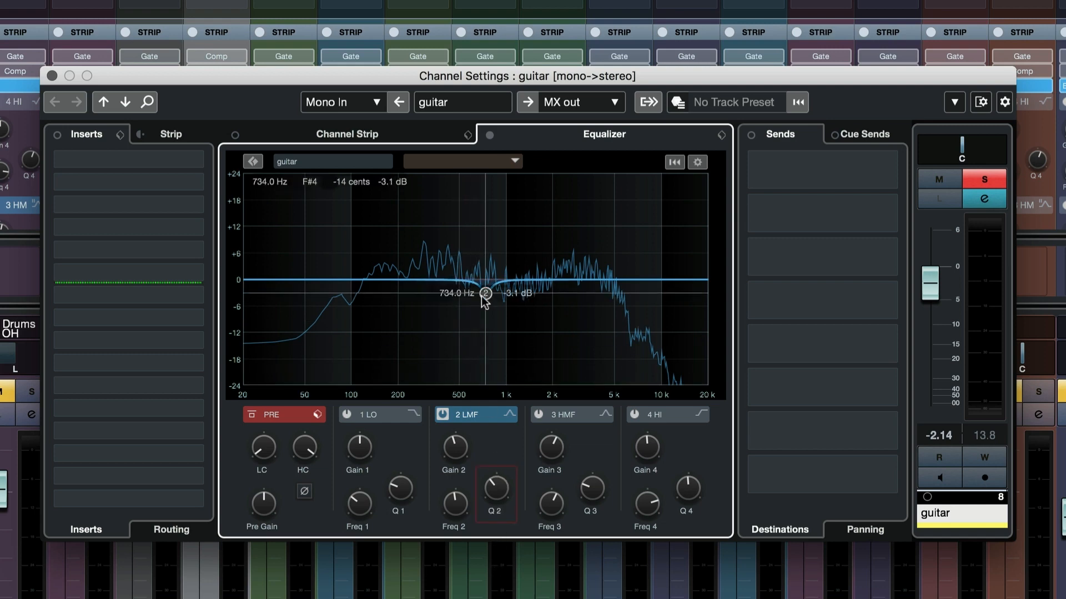
{"action": "left_click_drag", "start_coordinate": [485, 292], "coordinate": [446, 264]}
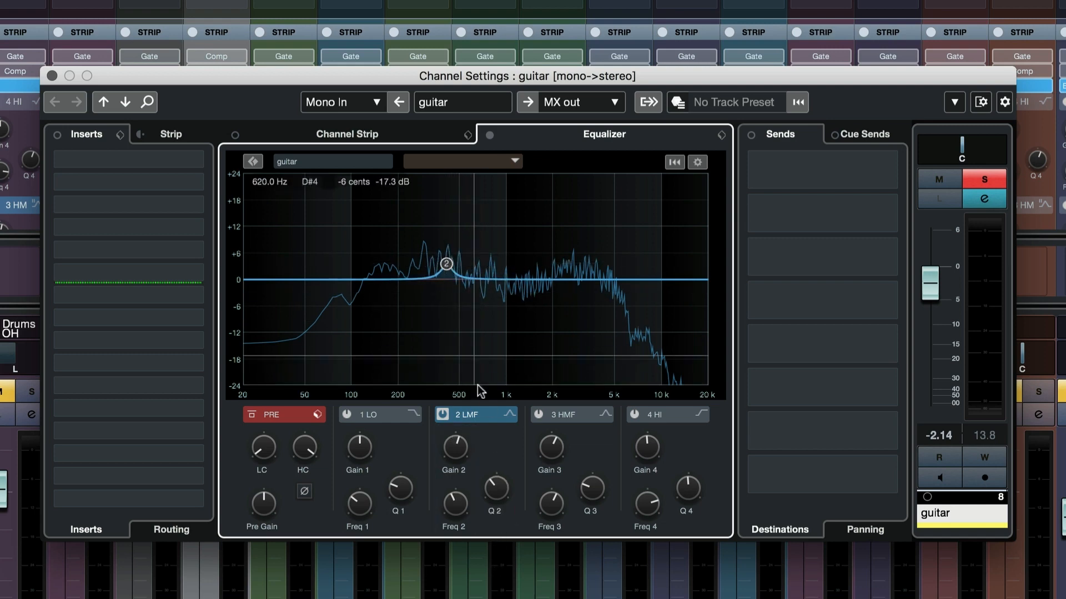
Step: Enable EQ band 3, boost it to about 8.3 dB at 2.42 kHz, and settle its point at about 3054 Hz and 3.5 dB
{"action": "left_click", "coordinate": [538, 415]}
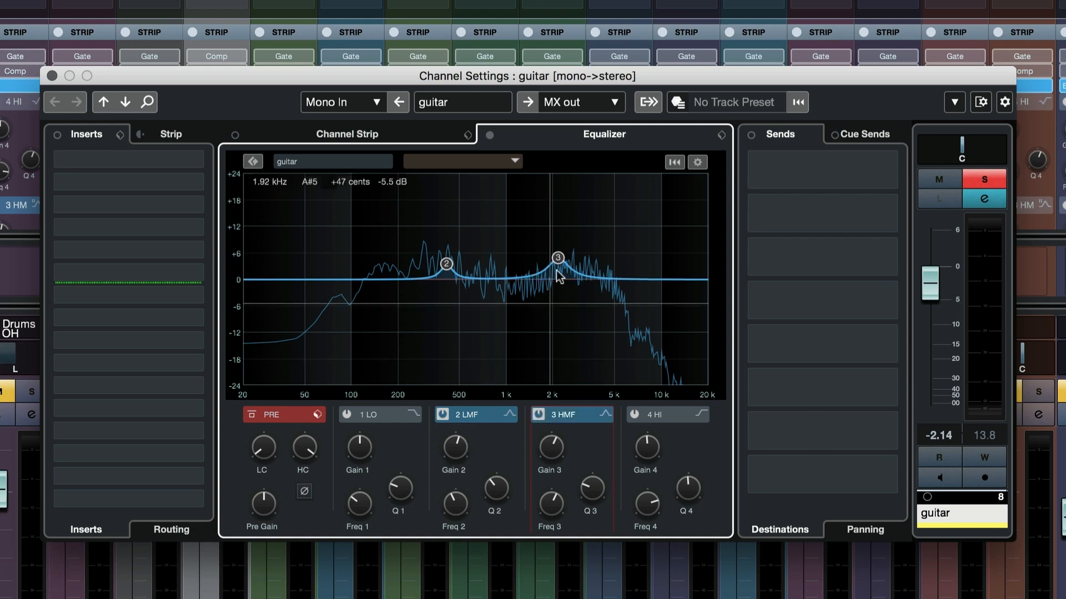
{"action": "left_click_drag", "start_coordinate": [557, 256], "coordinate": [554, 265]}
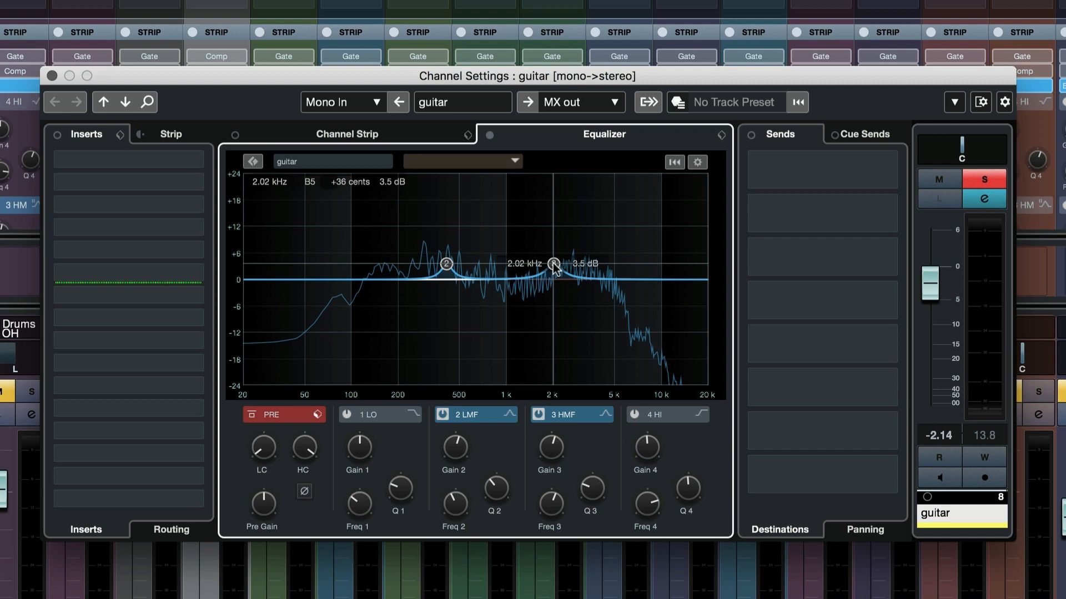
{"action": "left_click_drag", "start_coordinate": [554, 265], "coordinate": [566, 243]}
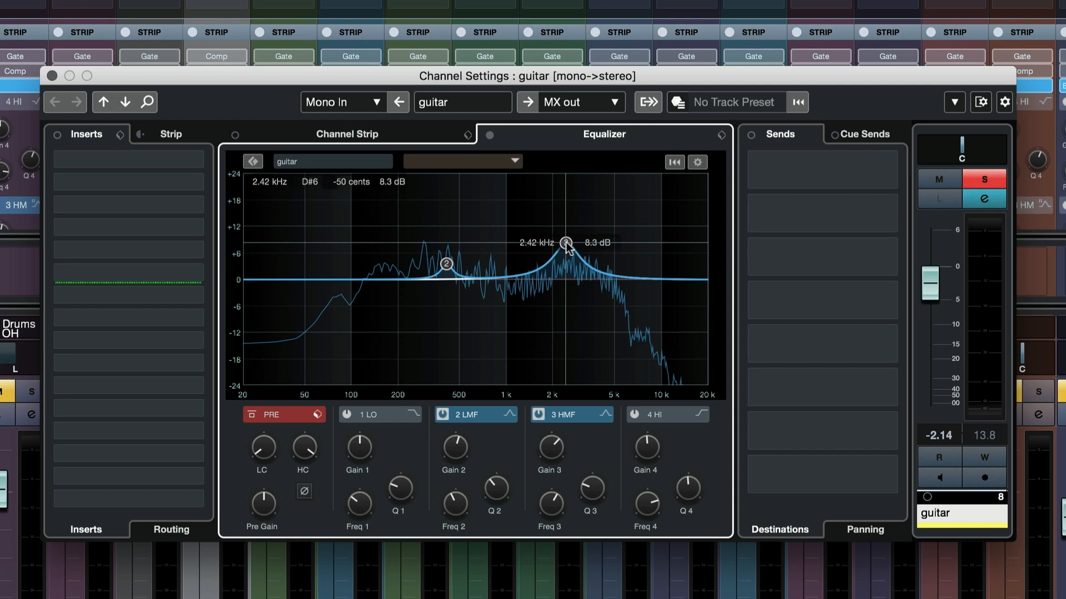
{"action": "left_click_drag", "start_coordinate": [566, 242], "coordinate": [582, 269]}
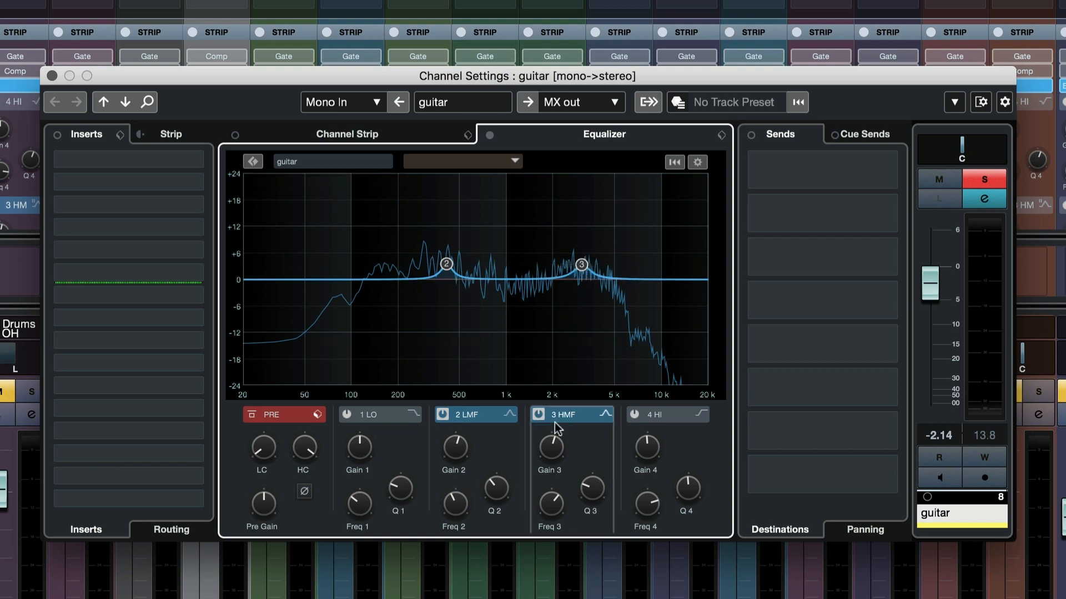
Step: Set EQ band 3's frequency by note name to G5
{"action": "mouse_move", "coordinate": [561, 524]}
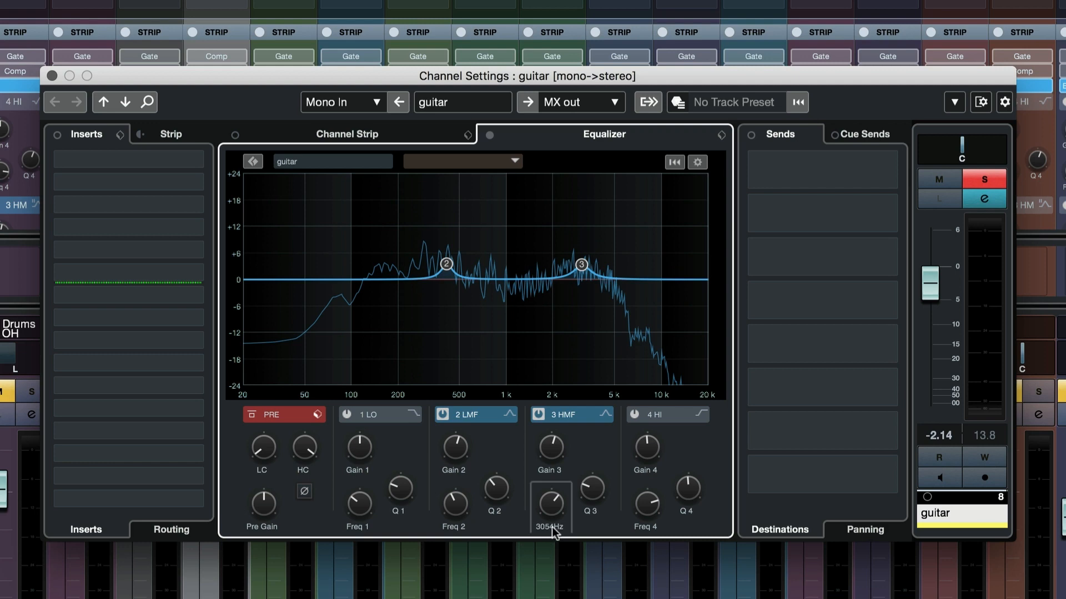
{"action": "double_click", "coordinate": [552, 527]}
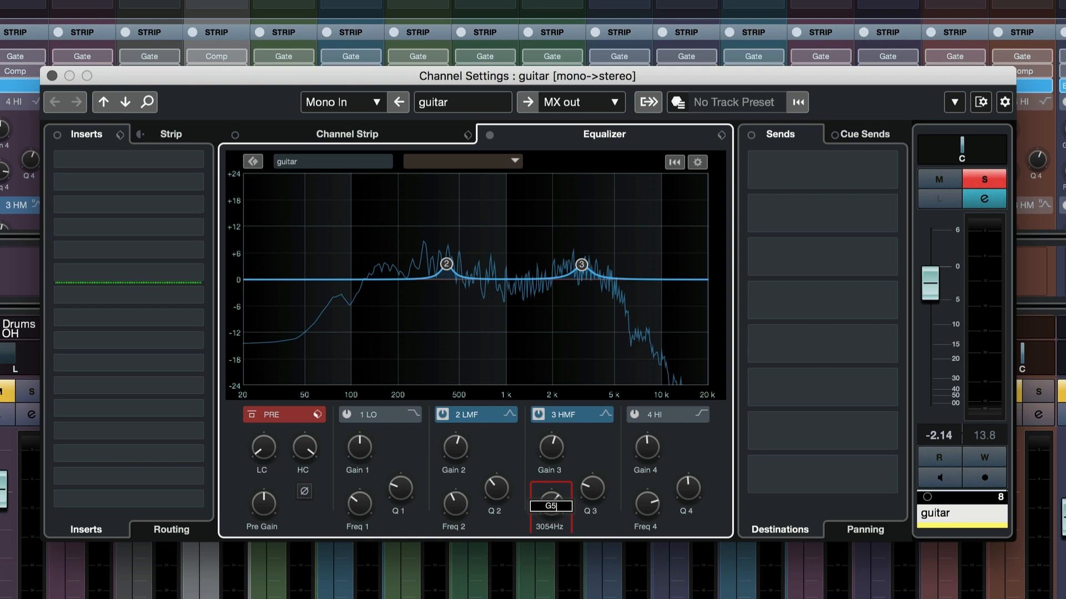
{"action": "key", "text": "Return"}
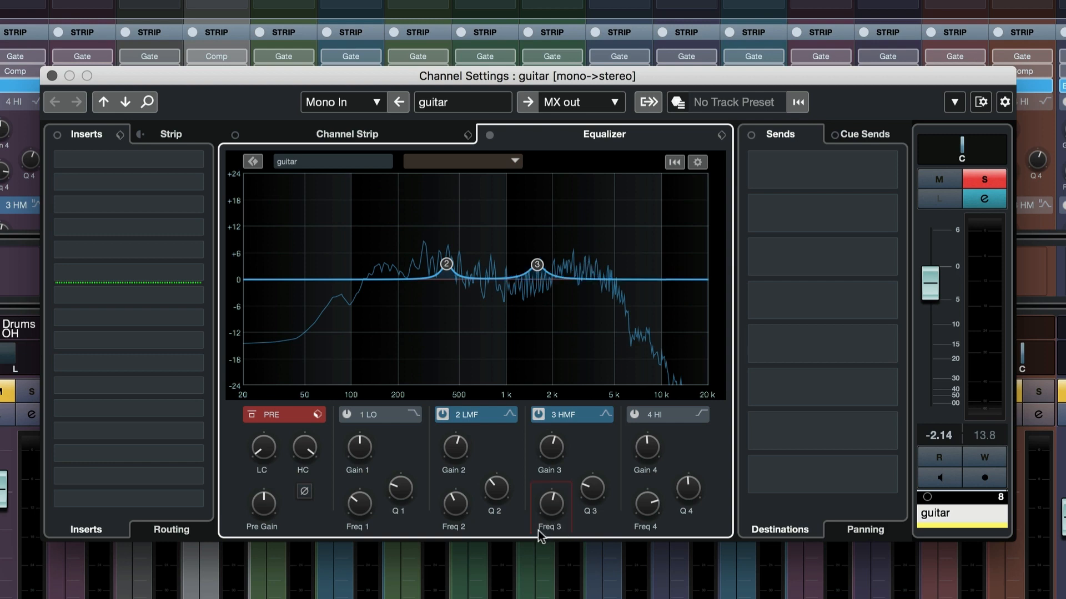
Step: Turn on channel comparison in the guitar's equalizer with Bass as the comparison channel, and solo Bass alongside the guitar during playback
{"action": "mouse_move", "coordinate": [546, 532]}
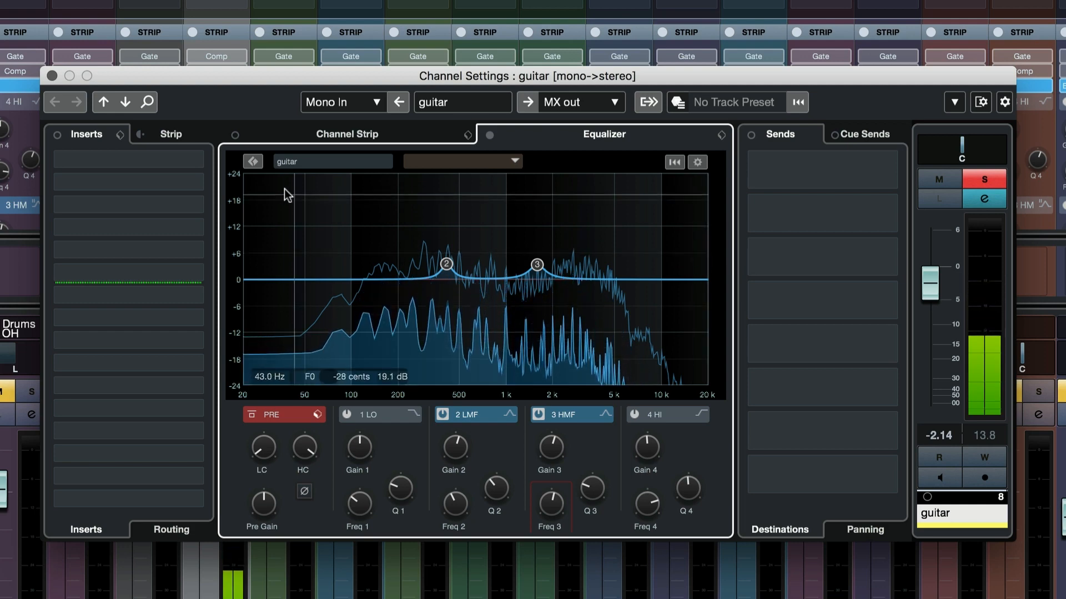
{"action": "left_click", "coordinate": [254, 163]}
{"action": "mouse_move", "coordinate": [282, 166]}
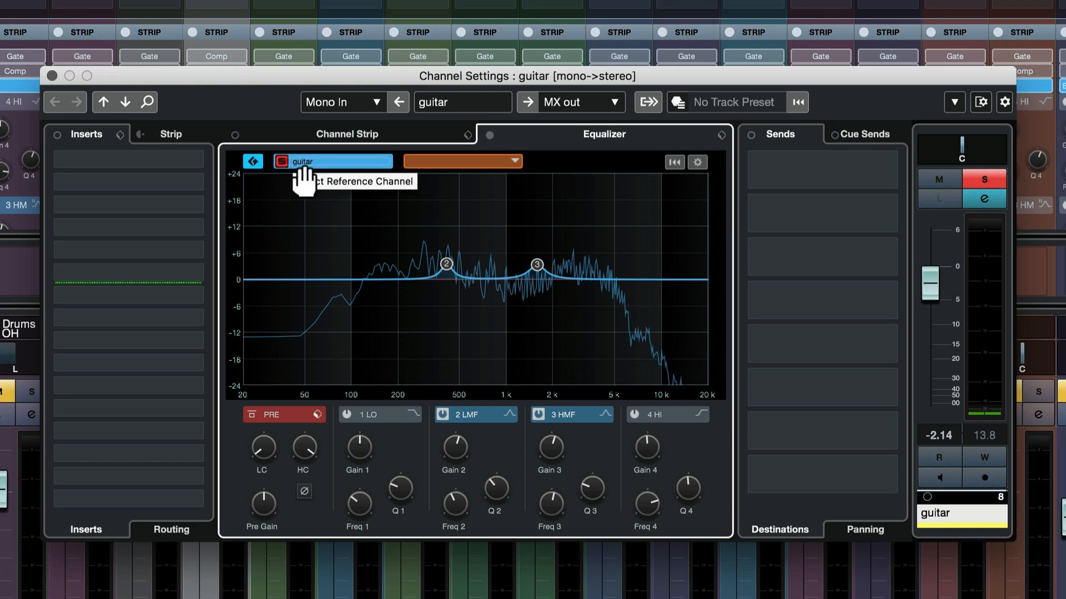
{"action": "left_click", "coordinate": [512, 161]}
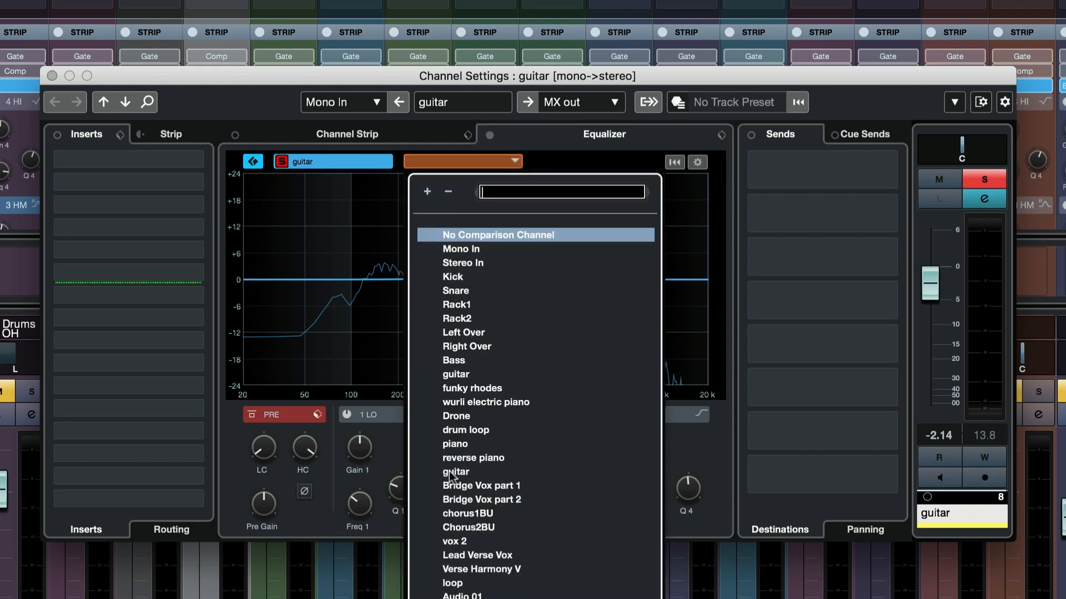
{"action": "left_click", "coordinate": [458, 360]}
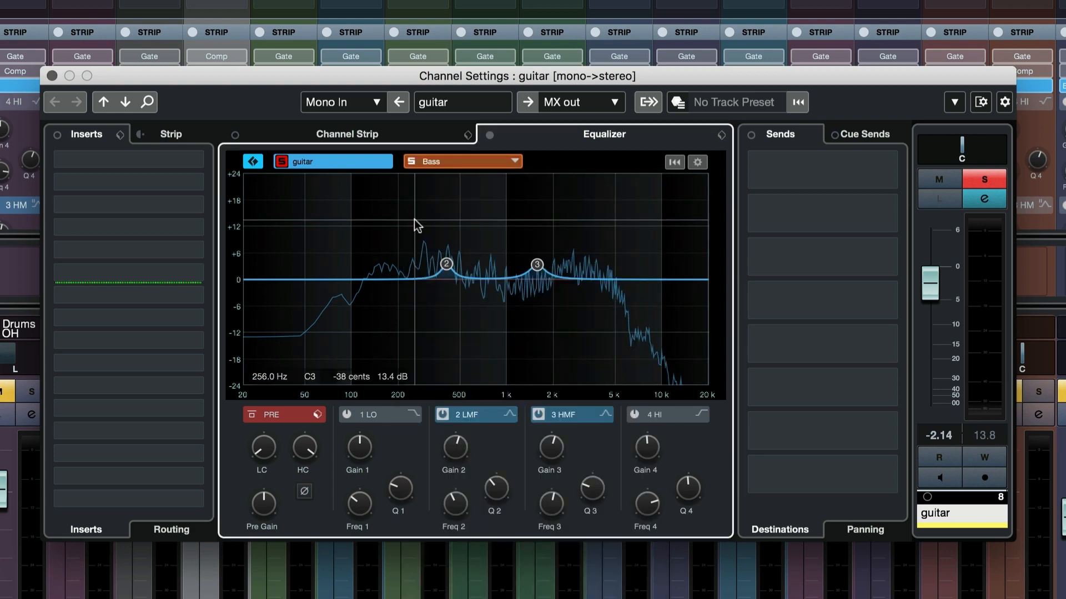
{"action": "key", "text": "space"}
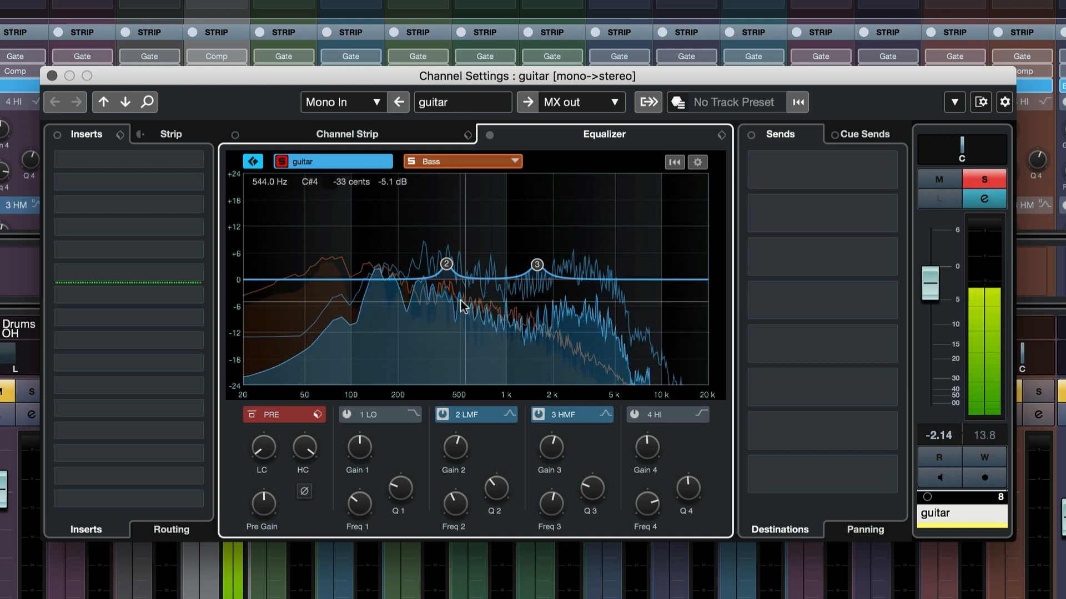
{"action": "left_click", "coordinate": [411, 161]}
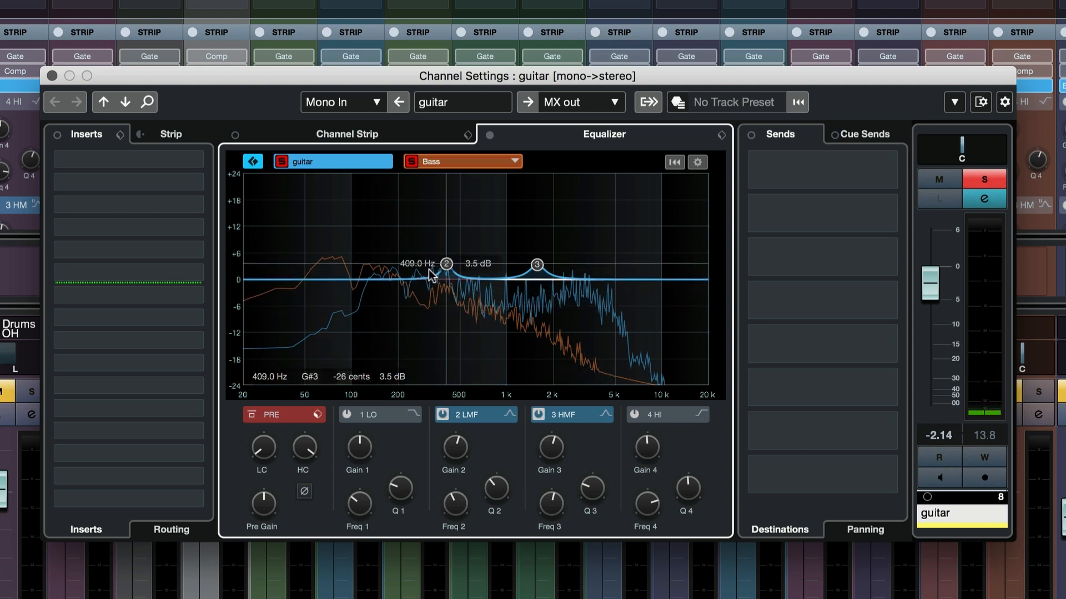
Step: Shift EQ band 2 up to about 780 Hz at about 2 dB and lower its Q
{"action": "left_click_drag", "start_coordinate": [440, 272], "coordinate": [489, 269]}
{"action": "left_click_drag", "start_coordinate": [493, 502], "coordinate": [497, 524]}
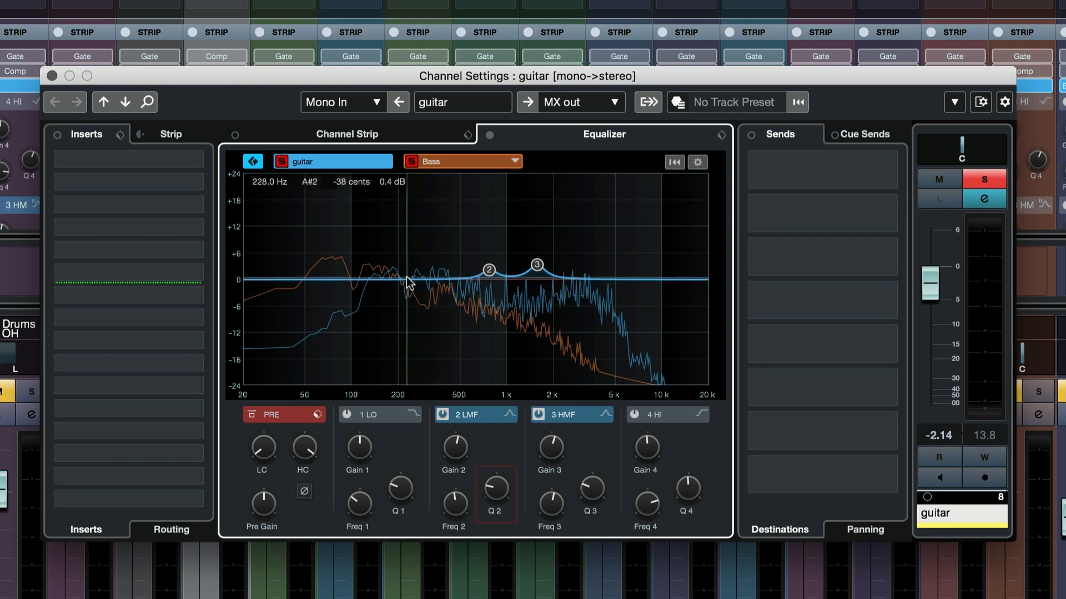
Step: Enable EQ band 1 as a High Pass I filter and set it to about 256 Hz while auditioning guitar and bass
{"action": "left_click", "coordinate": [346, 414]}
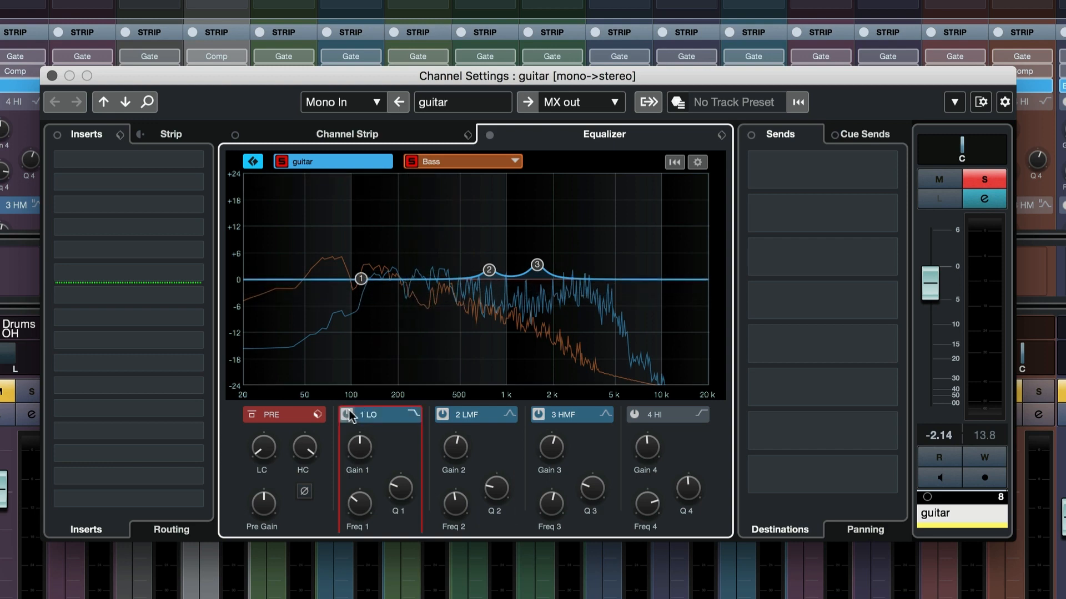
{"action": "left_click", "coordinate": [413, 413]}
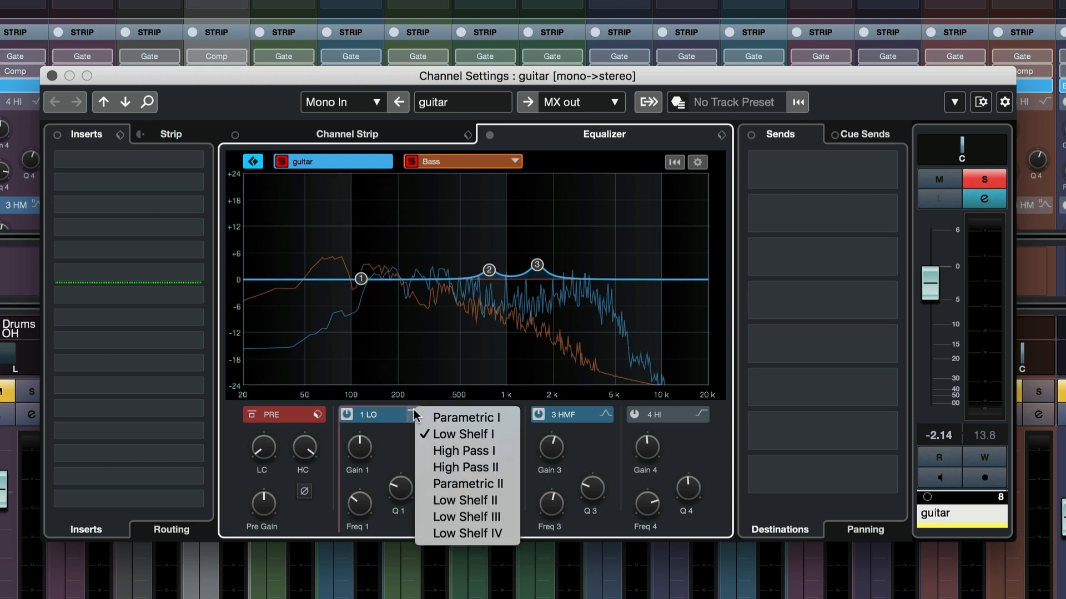
{"action": "left_click", "coordinate": [430, 450]}
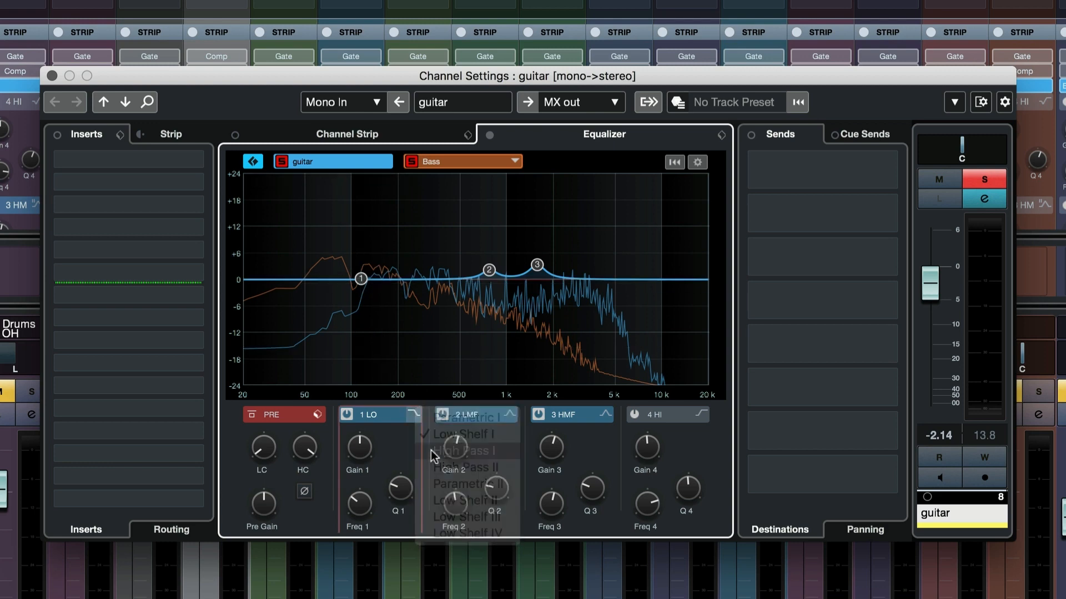
{"action": "left_click_drag", "start_coordinate": [360, 283], "coordinate": [416, 280]}
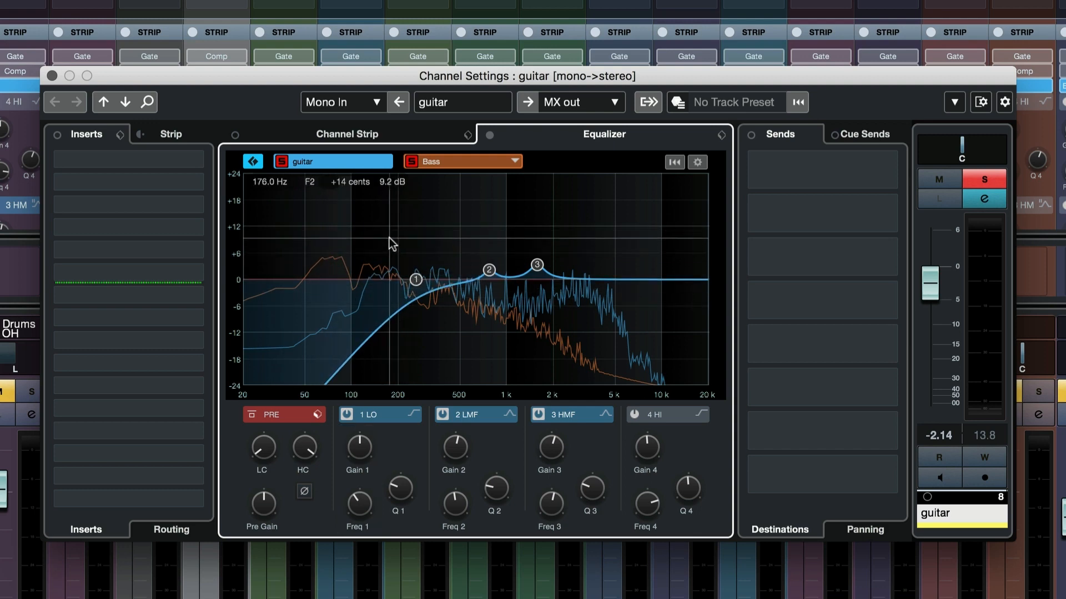
{"action": "key", "text": "space"}
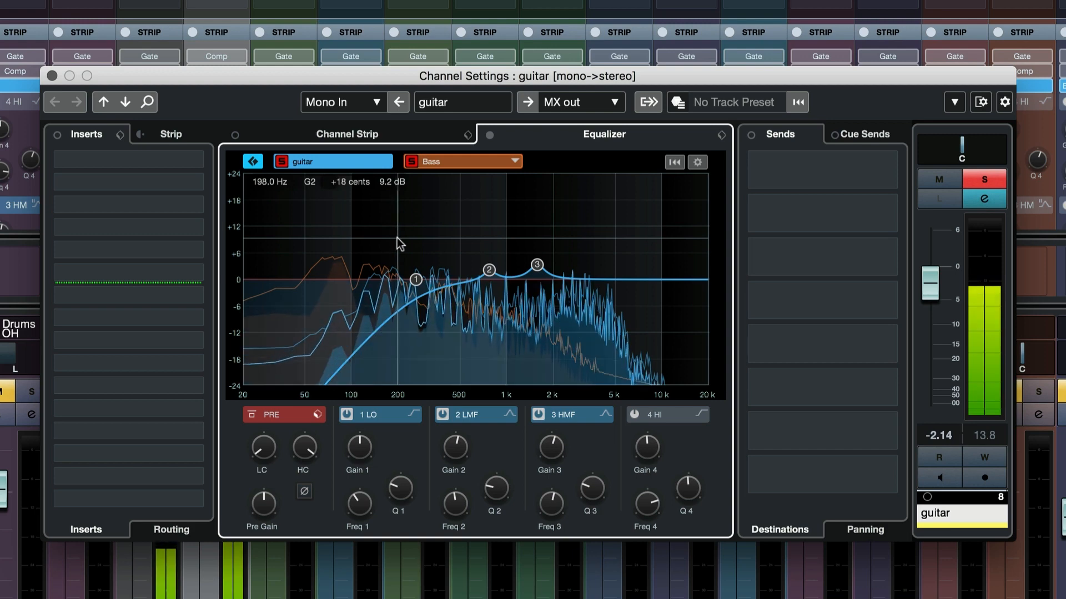
{"action": "mouse_move", "coordinate": [418, 280]}
{"action": "left_mouse_down"}
{"action": "mouse_move", "coordinate": [430, 278]}
{"action": "mouse_move", "coordinate": [291, 280]}
{"action": "mouse_move", "coordinate": [415, 278]}
{"action": "left_mouse_up"}
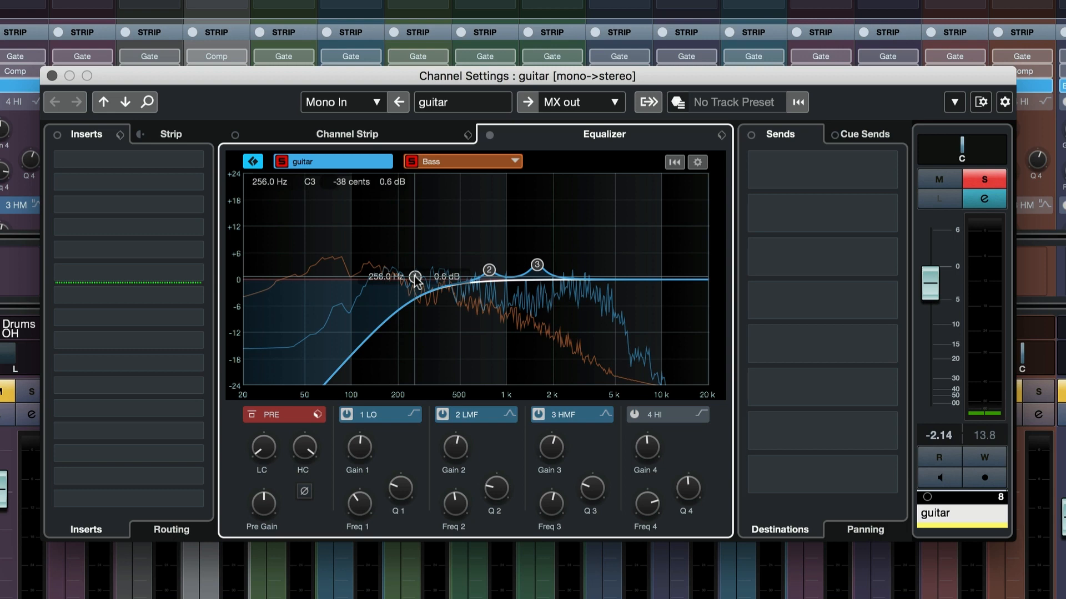
Step: Clear the channel solos and the Bass comparison, and lower the band 1 high-pass filter to about 70 Hz
{"action": "key", "text": "s"}
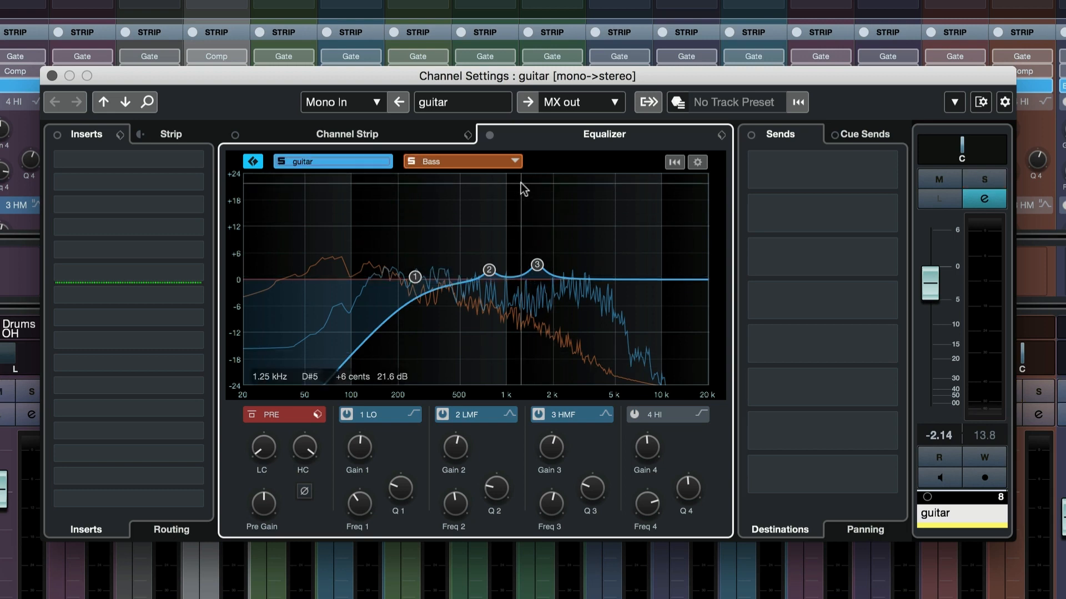
{"action": "left_click", "coordinate": [515, 161]}
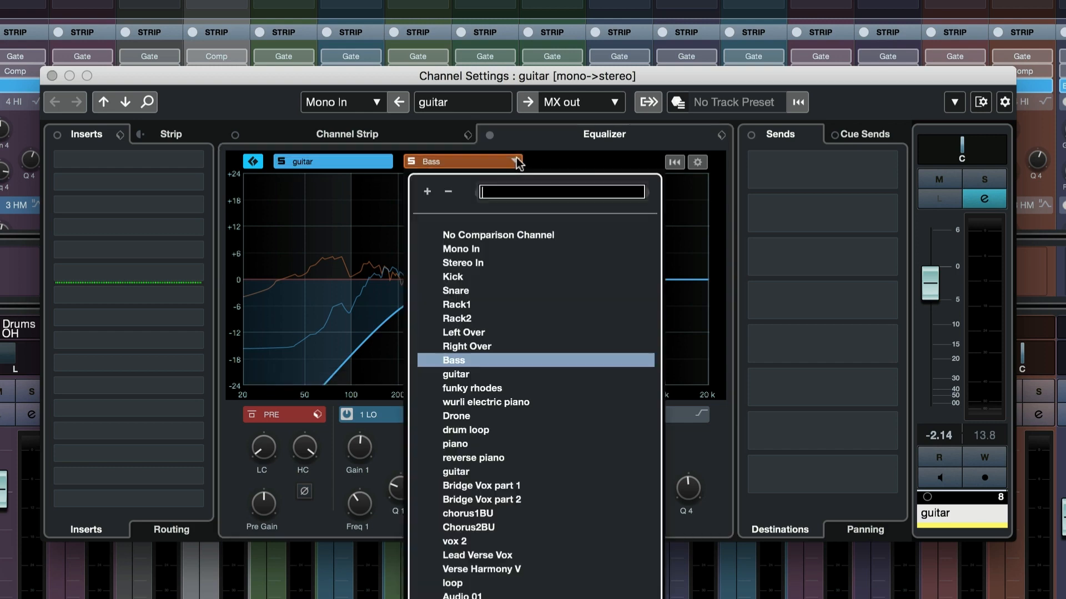
{"action": "left_click", "coordinate": [485, 236]}
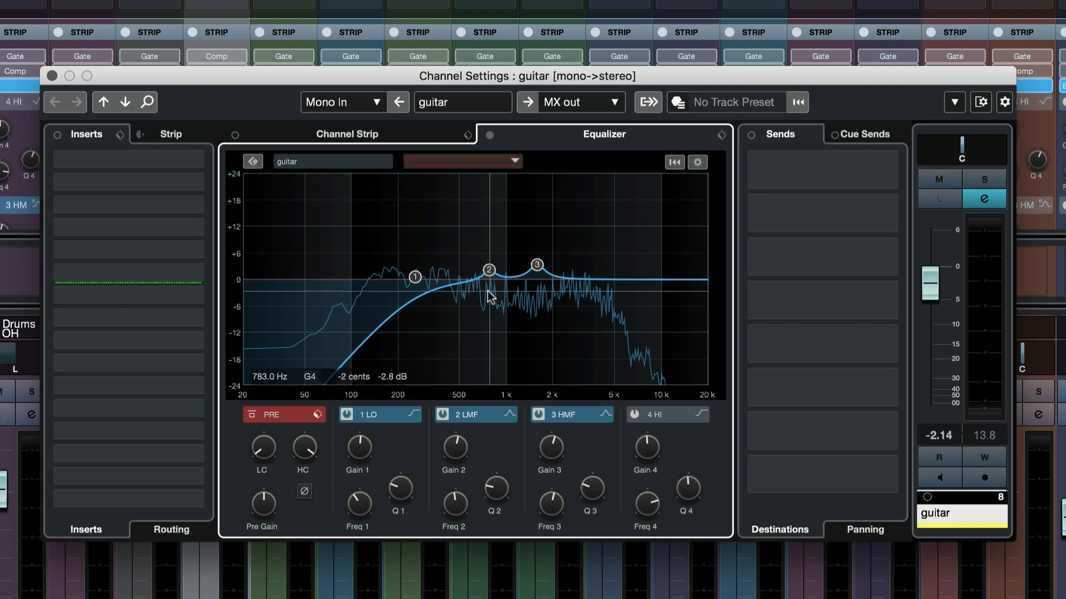
{"action": "left_click_drag", "start_coordinate": [415, 276], "coordinate": [328, 277]}
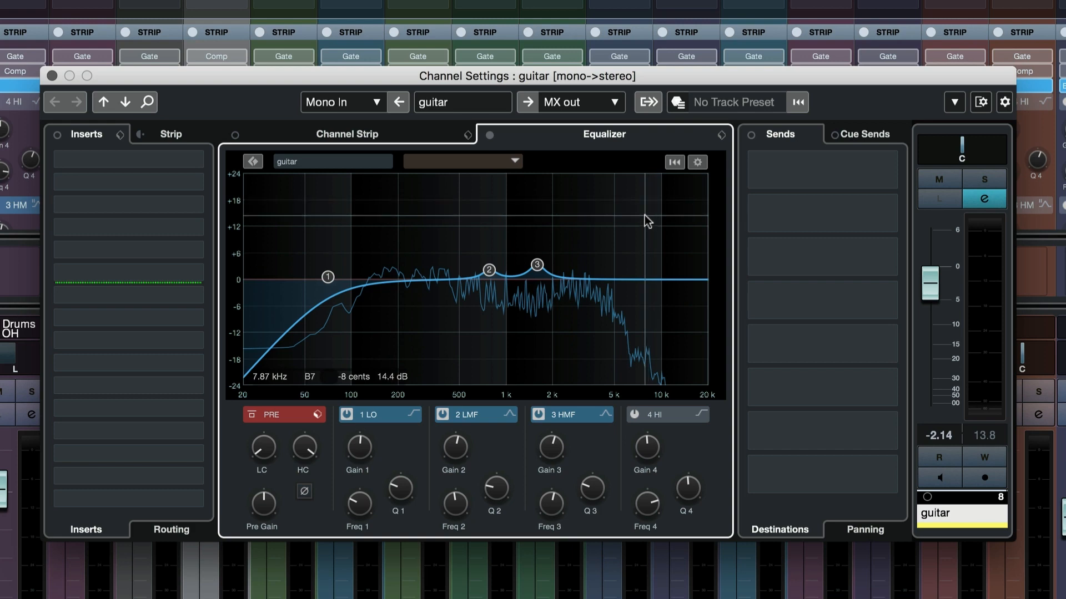
Step: Open the equalizer's preset browser, clear the "guitar" search filter and browse the full list of EQ presets
{"action": "left_click", "coordinate": [720, 136]}
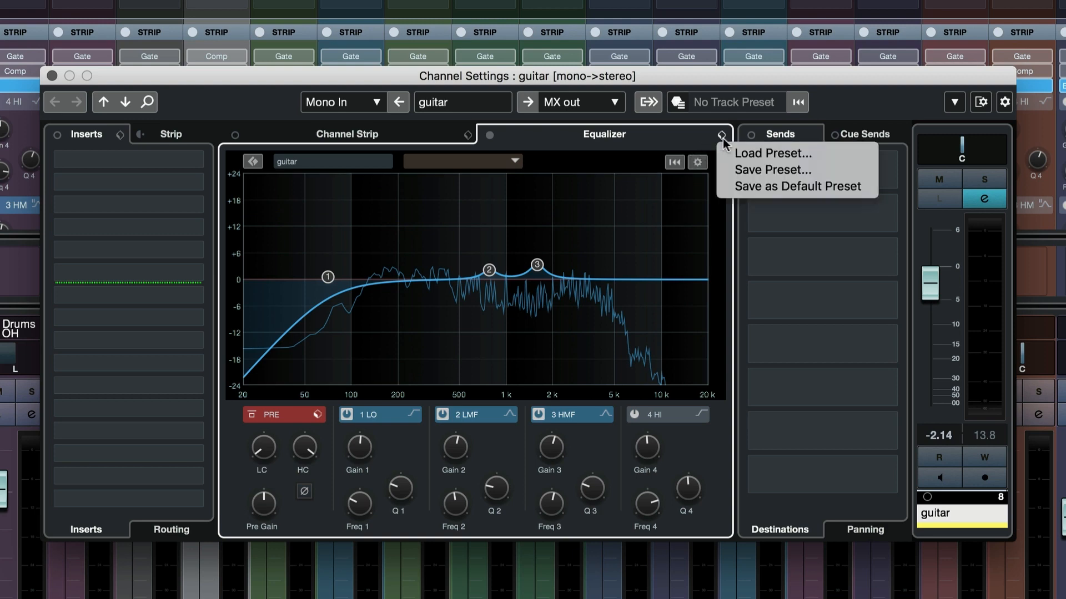
{"action": "left_click", "coordinate": [738, 154]}
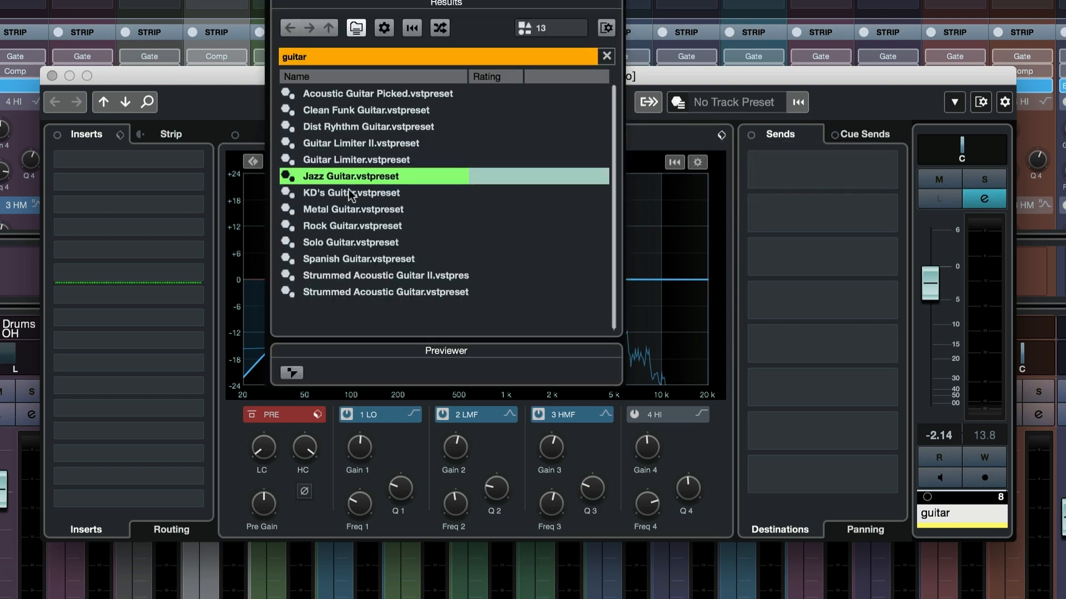
{"action": "left_click", "coordinate": [332, 55]}
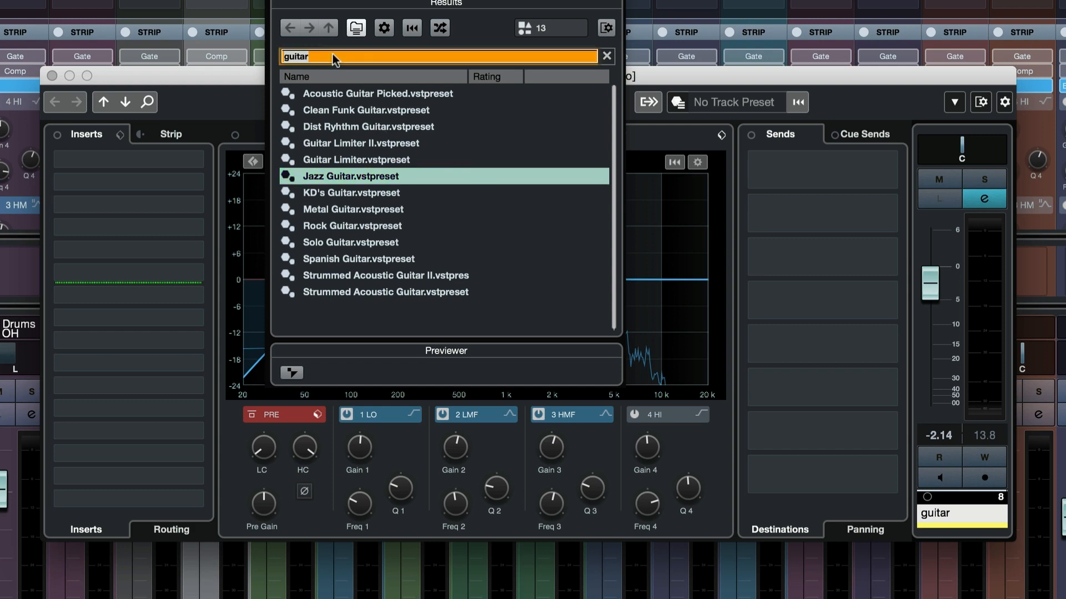
{"action": "key", "text": "BackSpace"}
{"action": "key", "text": "Return"}
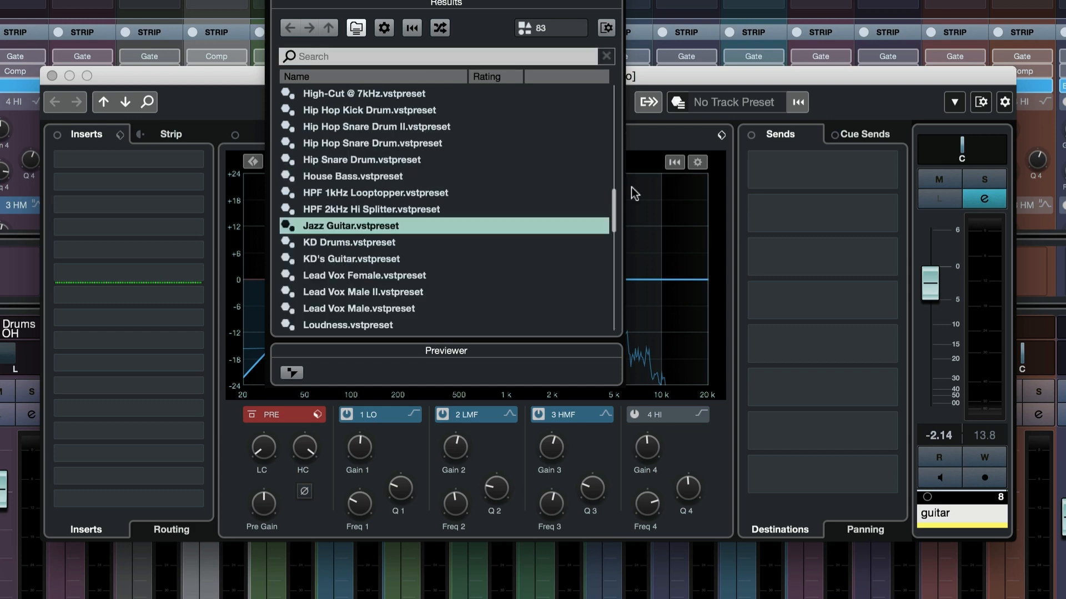
{"action": "left_click_drag", "start_coordinate": [613, 214], "coordinate": [611, 276]}
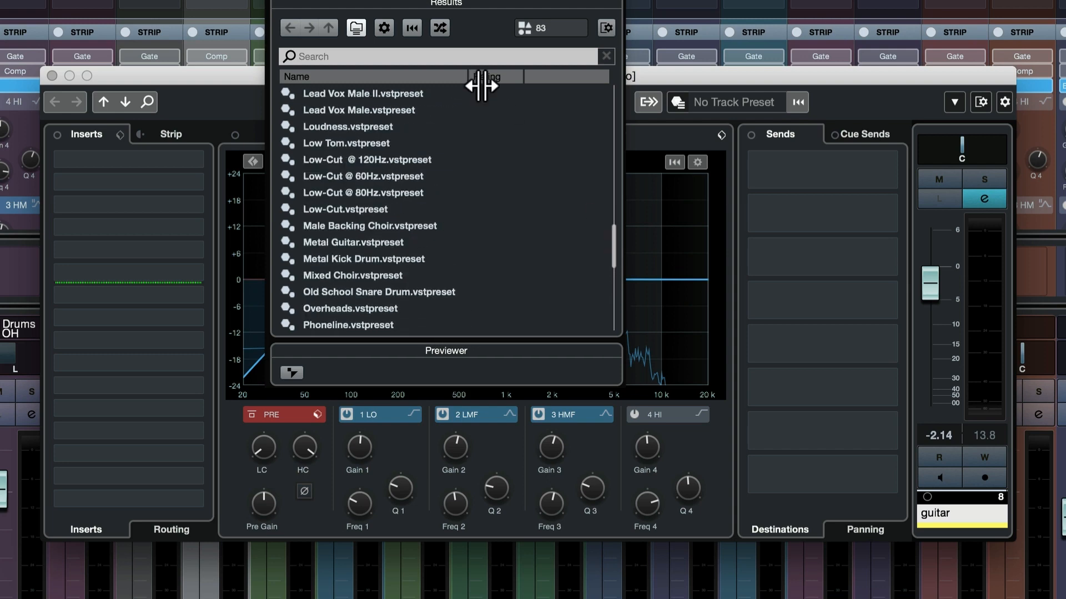
Step: Filter the EQ presets by "guitar" and load the Rock Guitar preset
{"action": "left_click", "coordinate": [423, 55]}
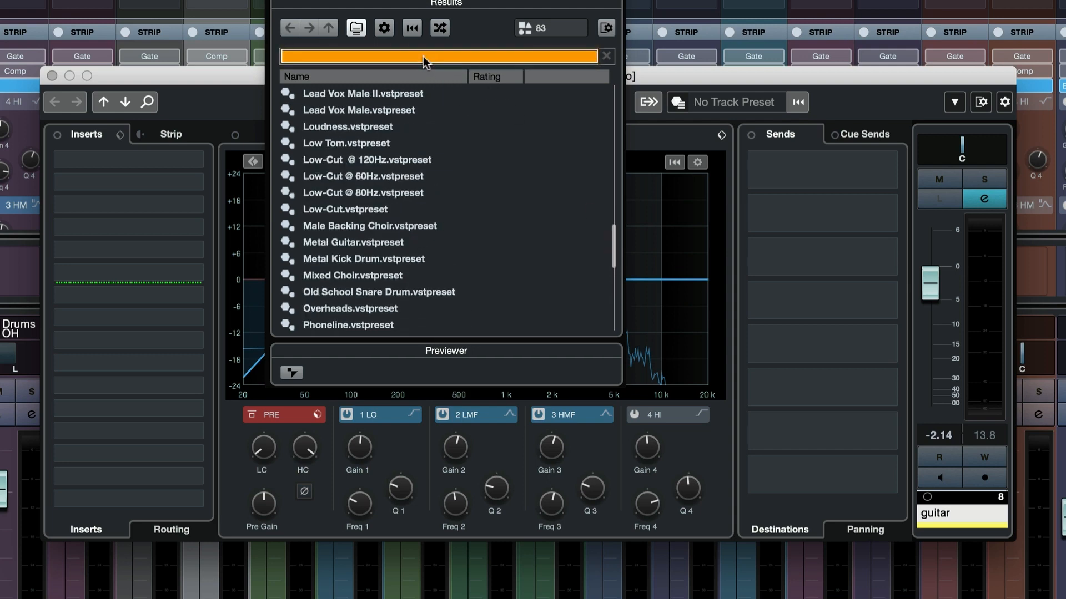
{"action": "type", "text": "guitar"}
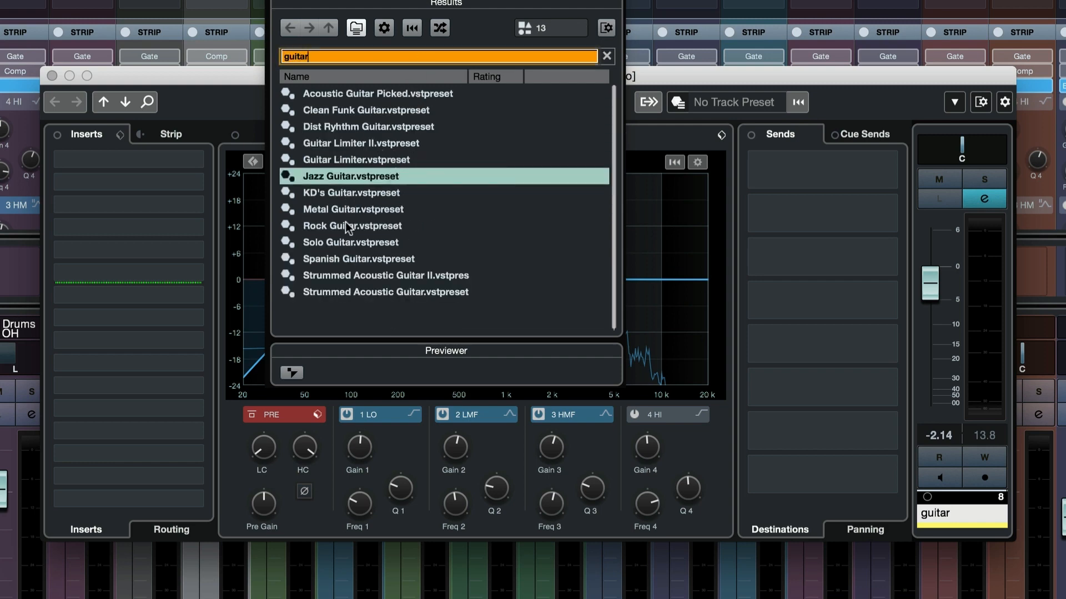
{"action": "double_click", "coordinate": [347, 226]}
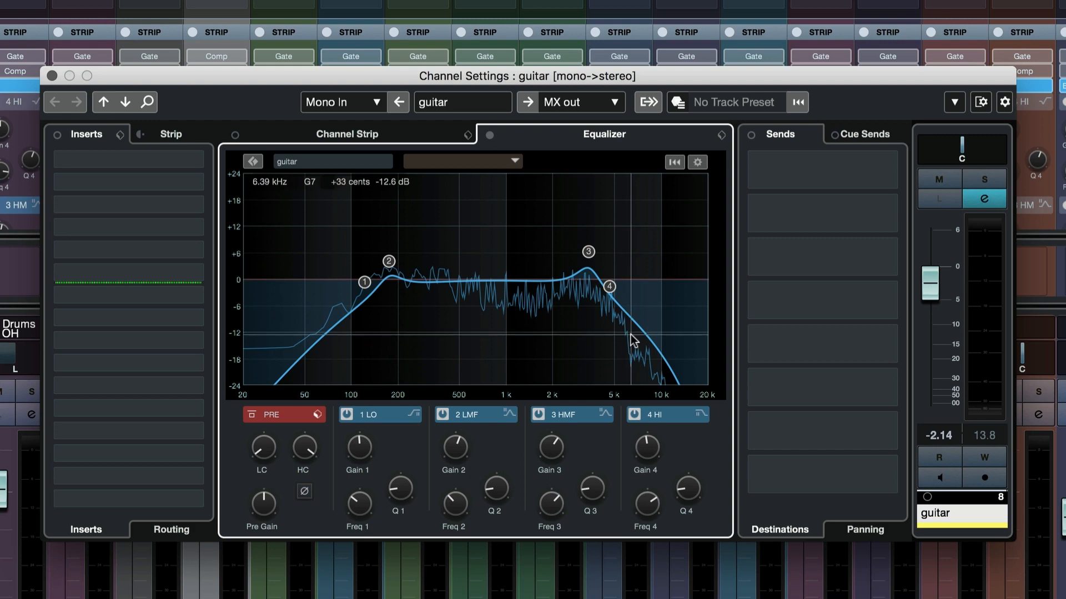
Step: With the guitar soloed during playback, shift EQ band 2 to about 230 Hz and band 3 to about 1.7 kHz
{"action": "key", "text": "space"}
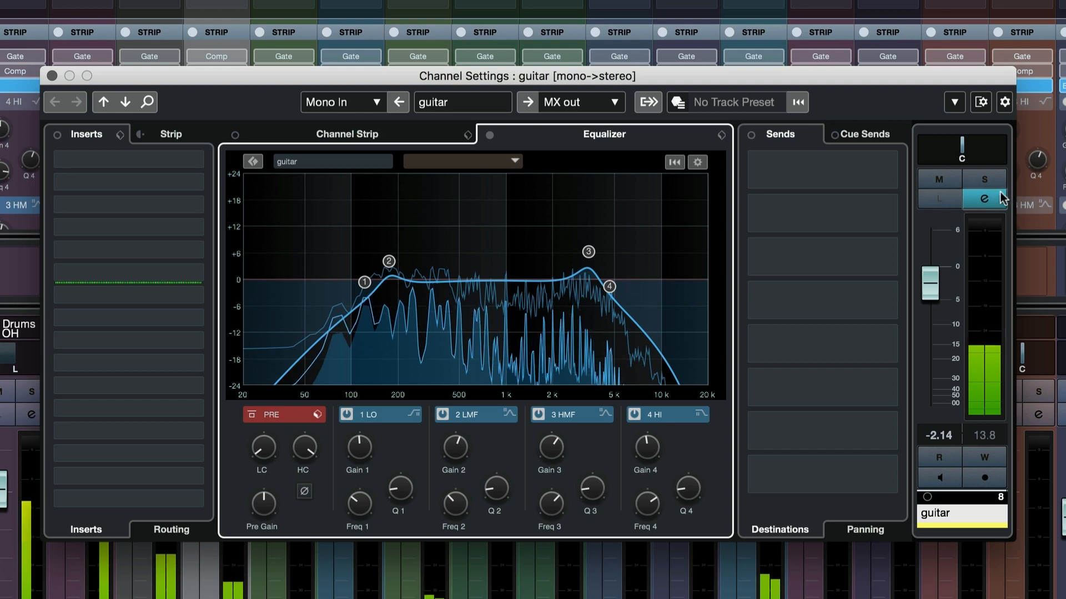
{"action": "left_click", "coordinate": [984, 180]}
{"action": "left_click_drag", "start_coordinate": [381, 266], "coordinate": [408, 258]}
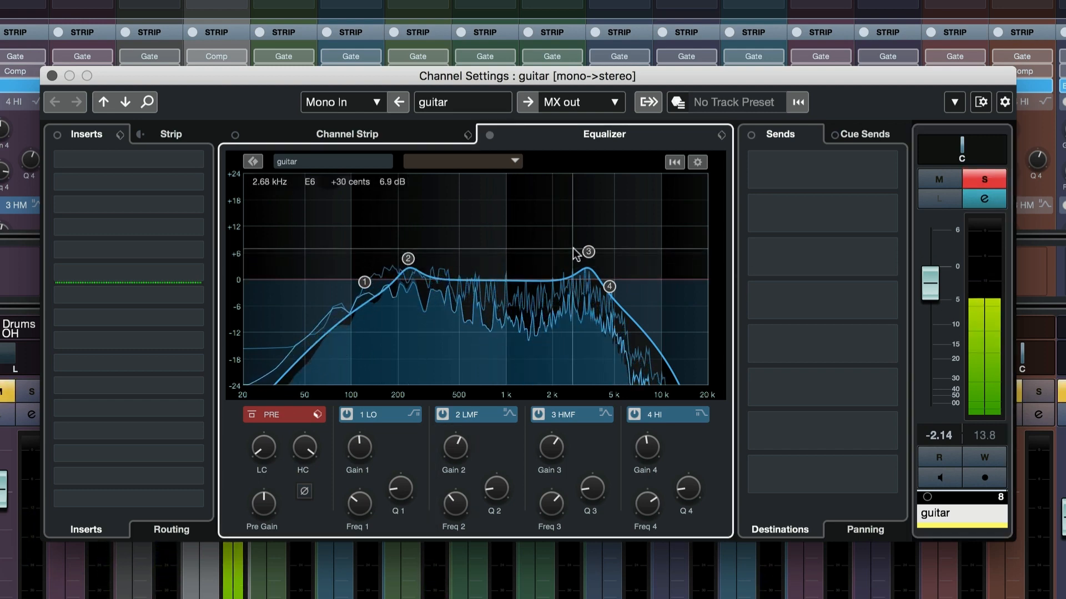
{"action": "left_click_drag", "start_coordinate": [587, 251], "coordinate": [542, 255]}
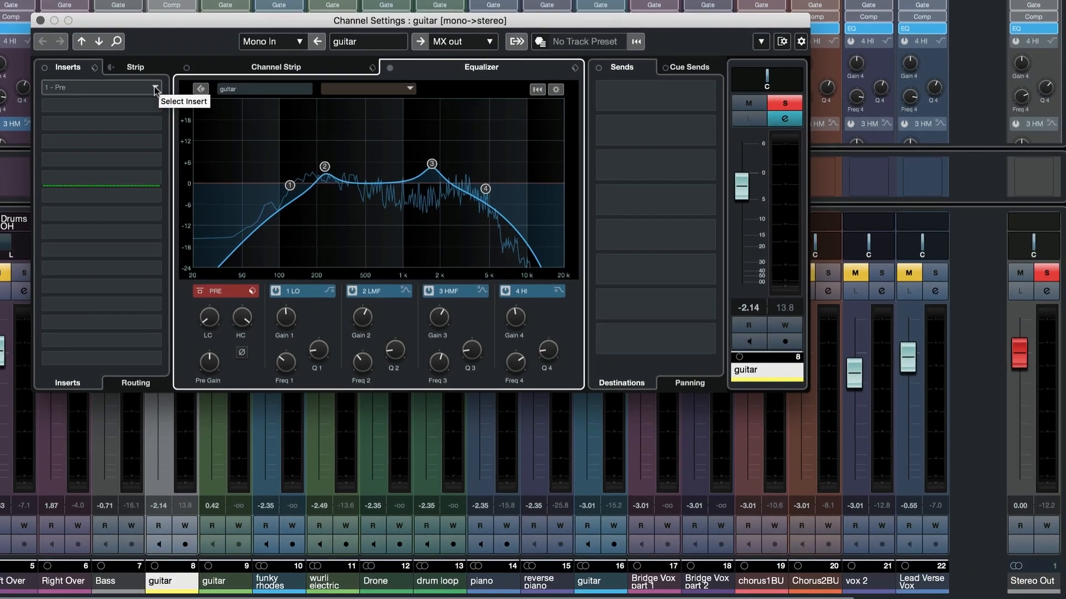
Step: Insert the StudioEQ plug-in in the guitar channel's first insert slot and move the Channel Settings window aside
{"action": "left_click", "coordinate": [196, 159]}
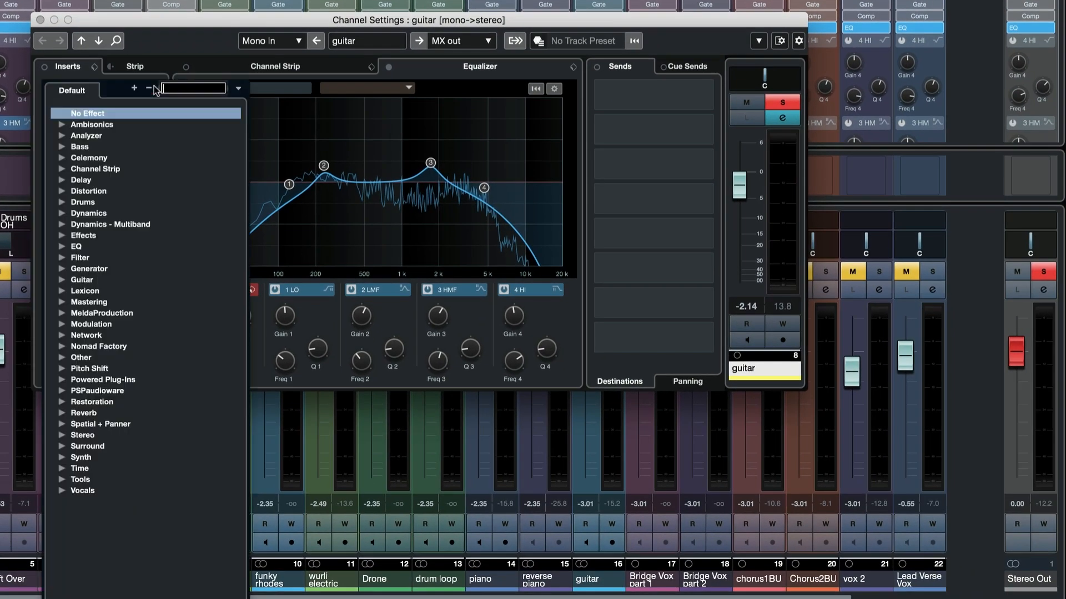
{"action": "left_click", "coordinate": [61, 247]}
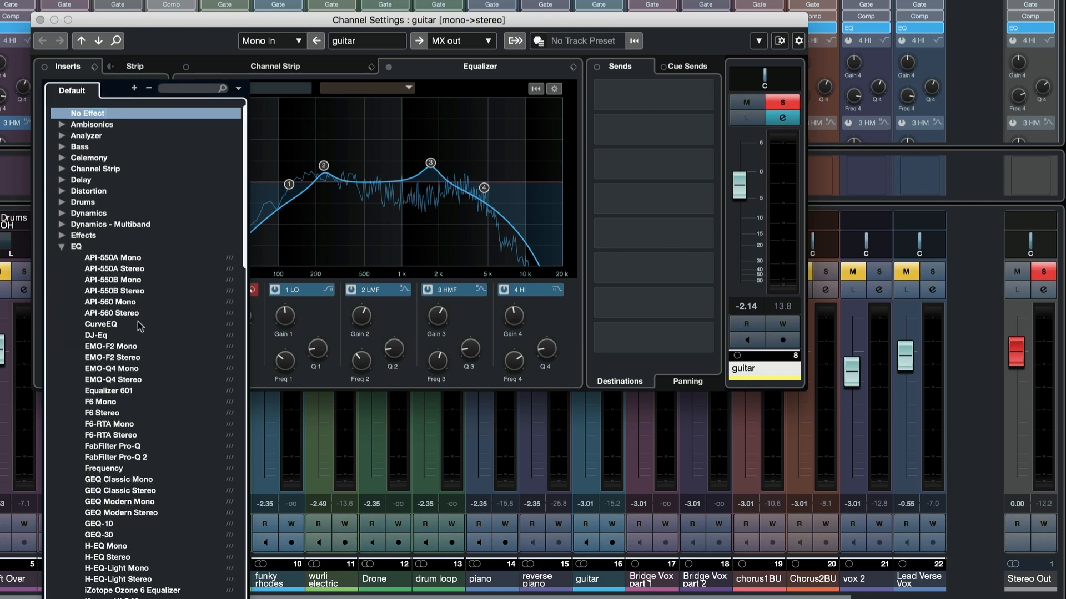
{"action": "scroll", "coordinate": [138, 322], "scroll_direction": "down", "scroll_amount": 5}
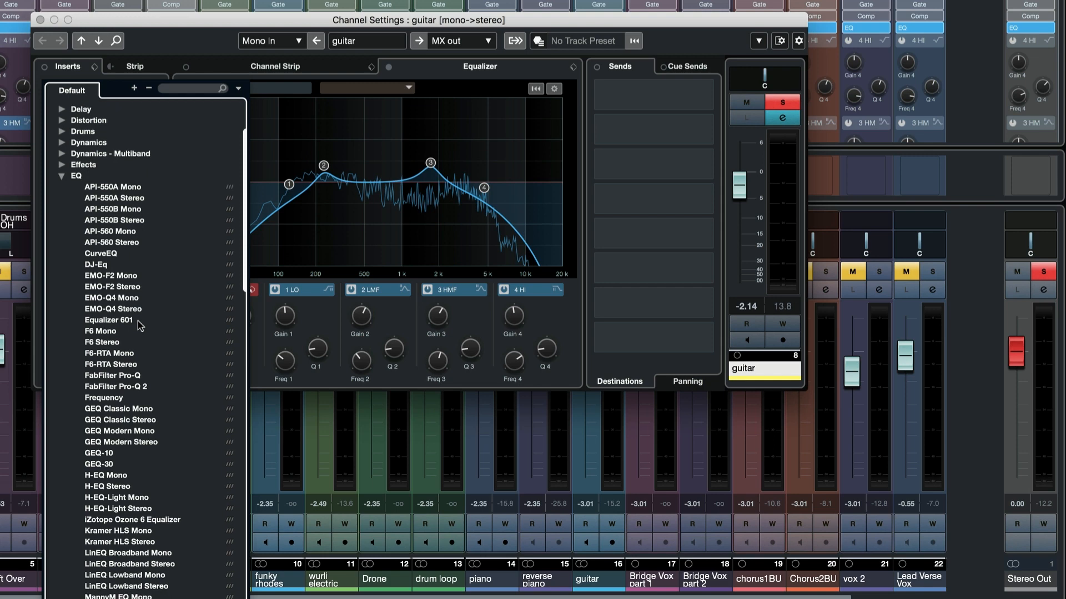
{"action": "scroll", "coordinate": [140, 326], "scroll_direction": "down", "scroll_amount": 10}
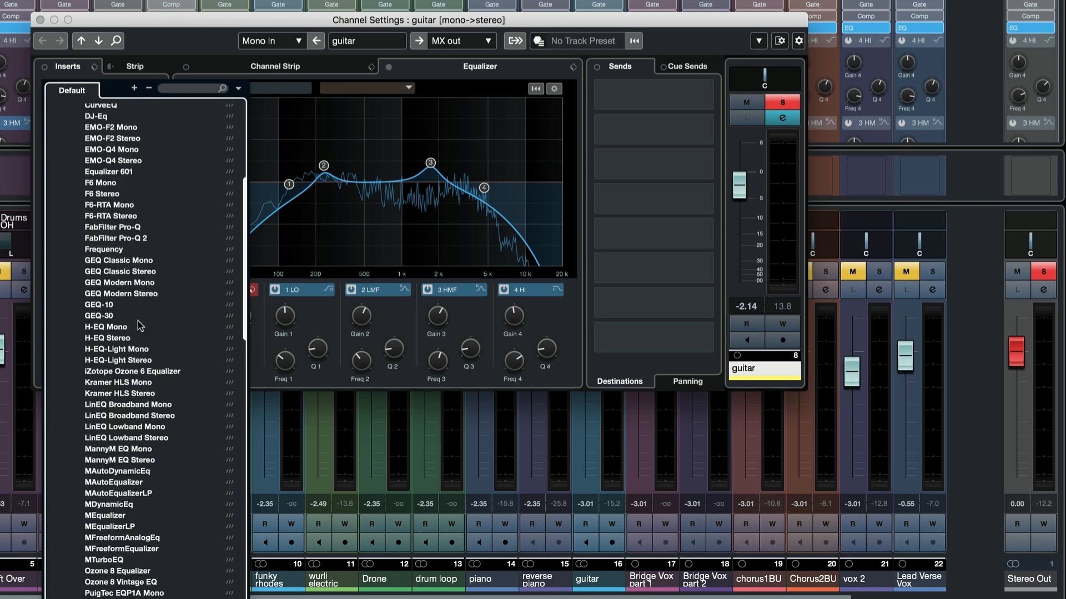
{"action": "scroll", "coordinate": [140, 326], "scroll_direction": "down", "scroll_amount": 20}
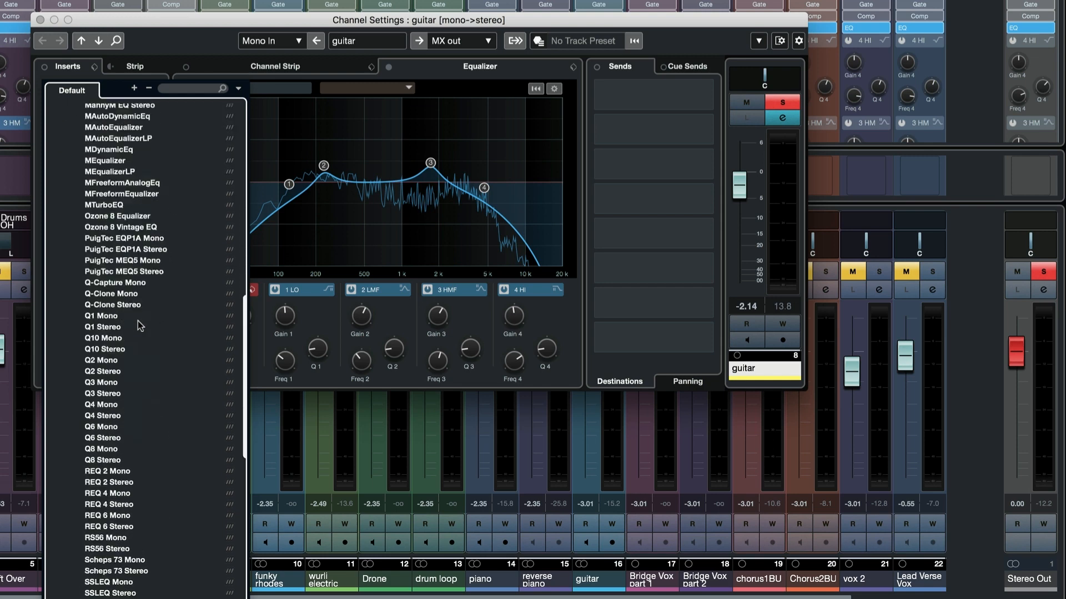
{"action": "scroll", "coordinate": [137, 321], "scroll_direction": "down", "scroll_amount": 3}
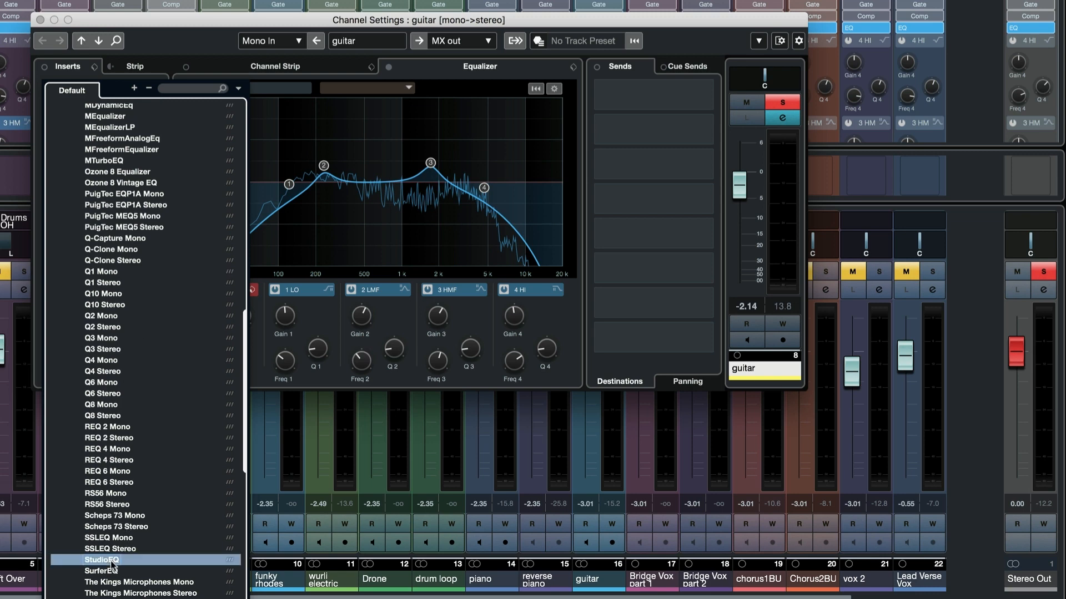
{"action": "left_click", "coordinate": [111, 560]}
{"action": "left_click_drag", "start_coordinate": [242, 25], "coordinate": [174, 145]}
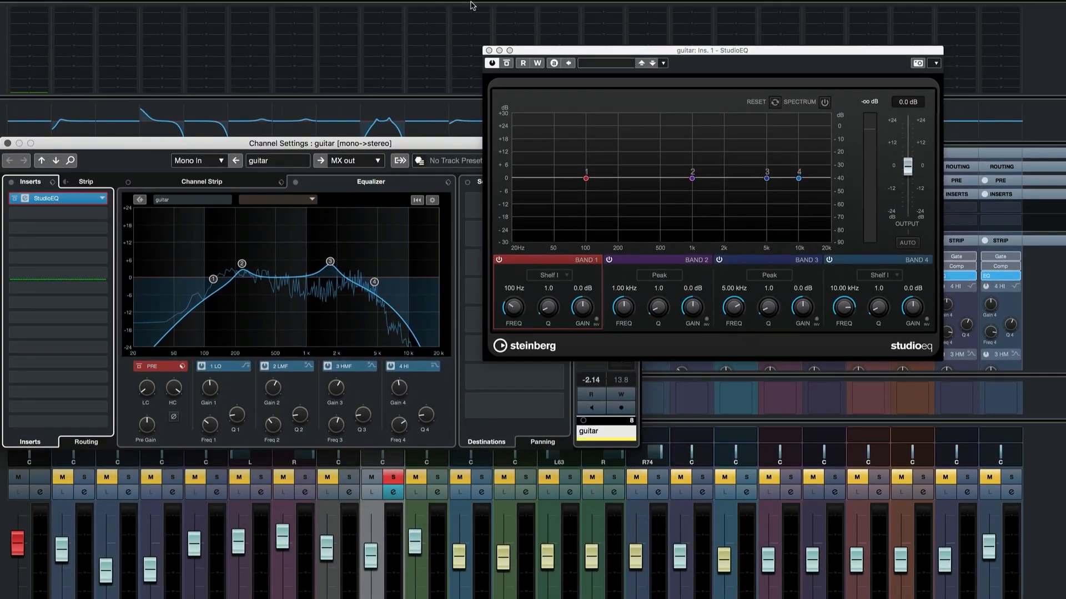
Step: Place the StudioEQ window beside Channel Settings, and bypass the guitar's channel equalizer with all four of its bands switched off
{"action": "left_click_drag", "start_coordinate": [550, 56], "coordinate": [670, 147]}
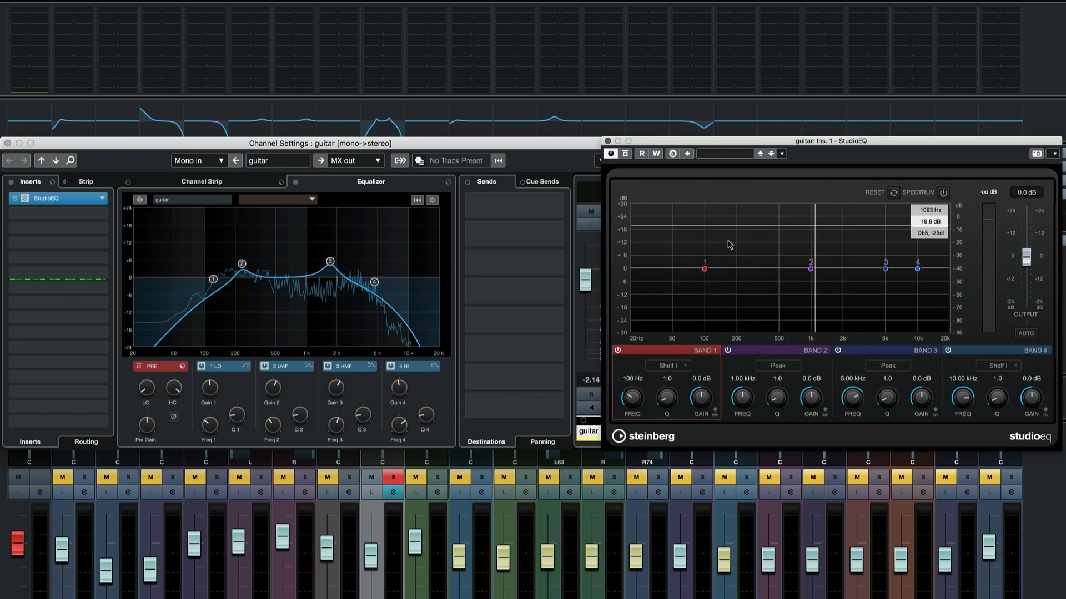
{"action": "left_click", "coordinate": [361, 149]}
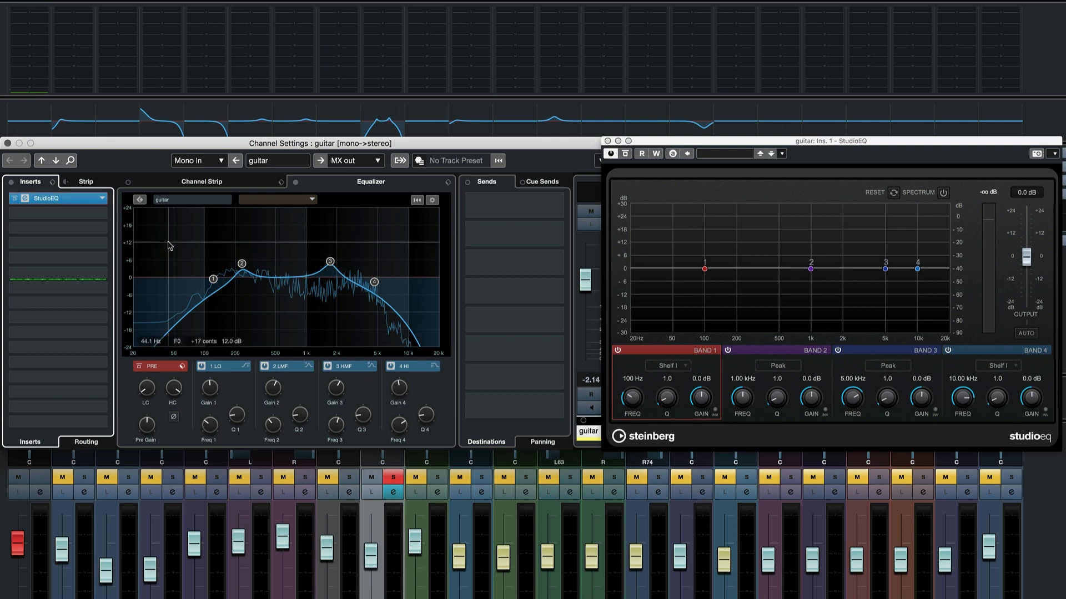
{"action": "left_click", "coordinate": [295, 182]}
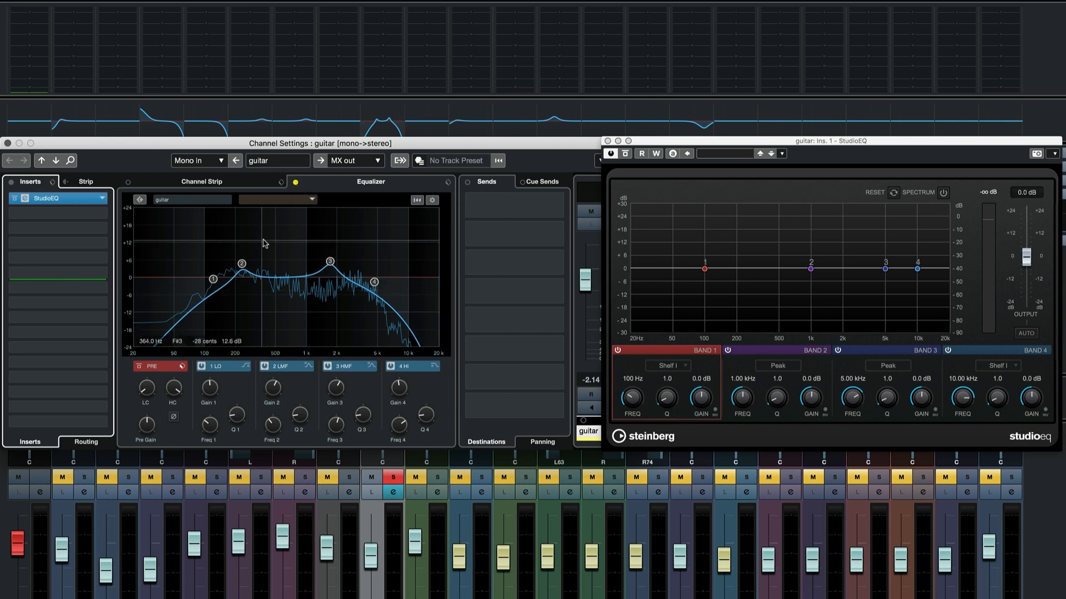
{"action": "left_click", "coordinate": [391, 367]}
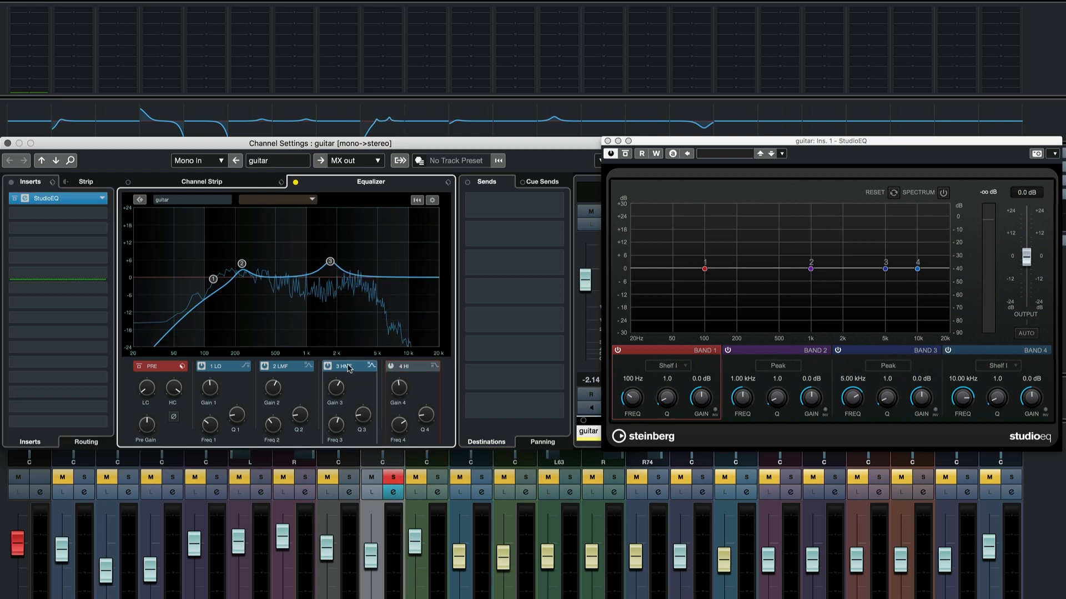
{"action": "left_click", "coordinate": [328, 367]}
{"action": "left_click", "coordinate": [266, 367]}
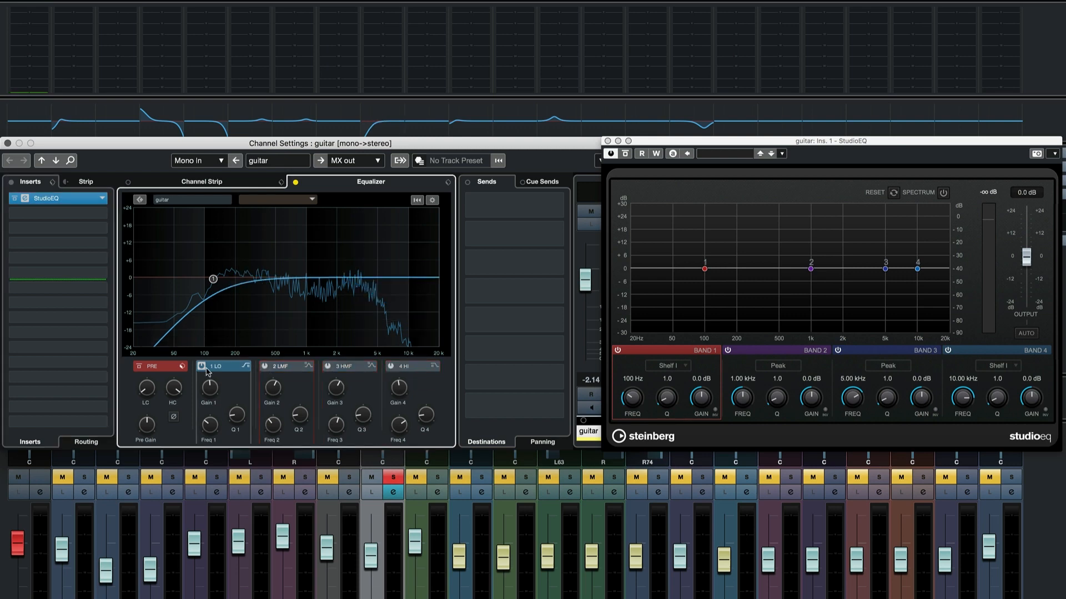
{"action": "left_click", "coordinate": [202, 367]}
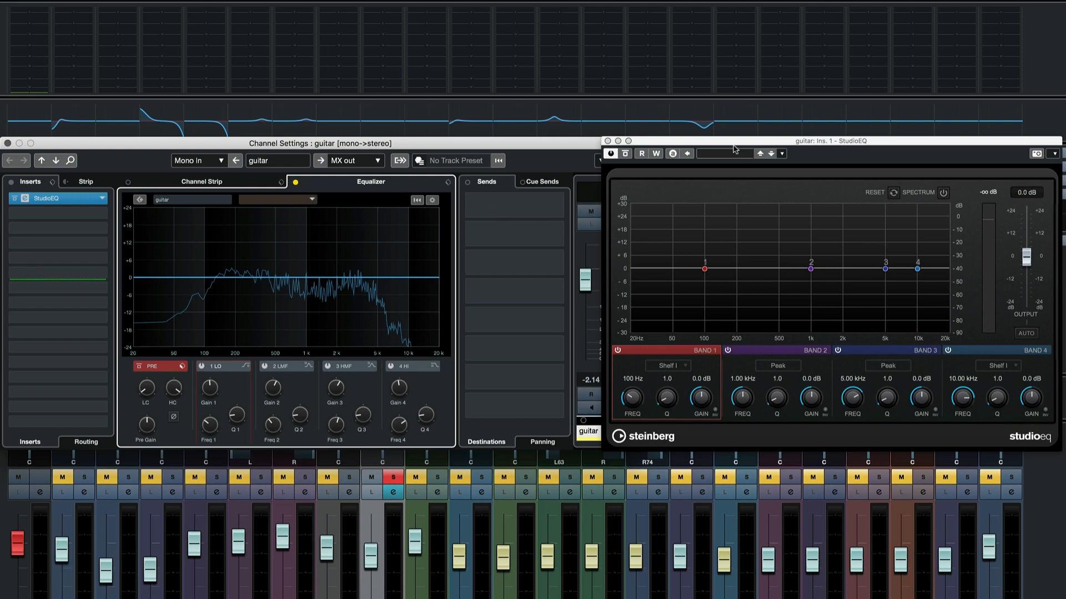
Step: With the guitar playing, turn on StudioEQ's spectrum display and toggle band 1 off and back on
{"action": "left_click_drag", "start_coordinate": [732, 143], "coordinate": [494, 246]}
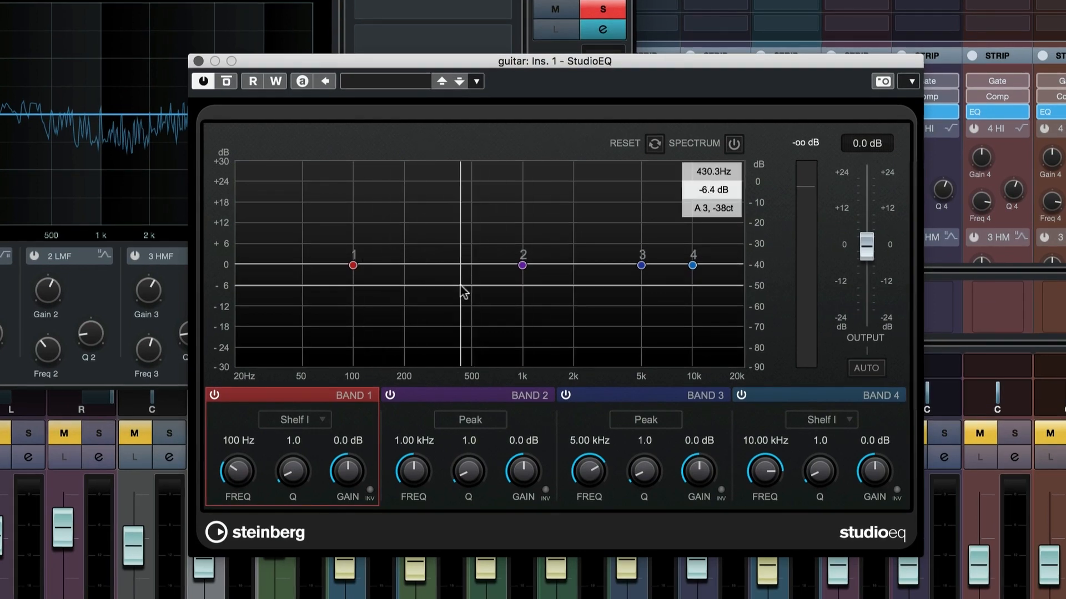
{"action": "key", "text": "space"}
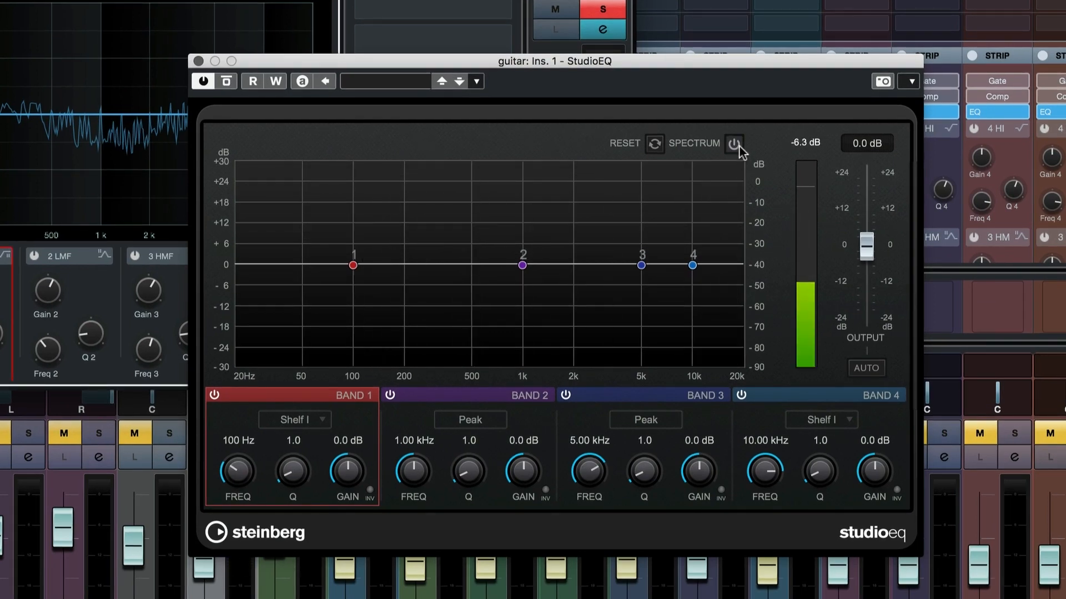
{"action": "left_click", "coordinate": [734, 145]}
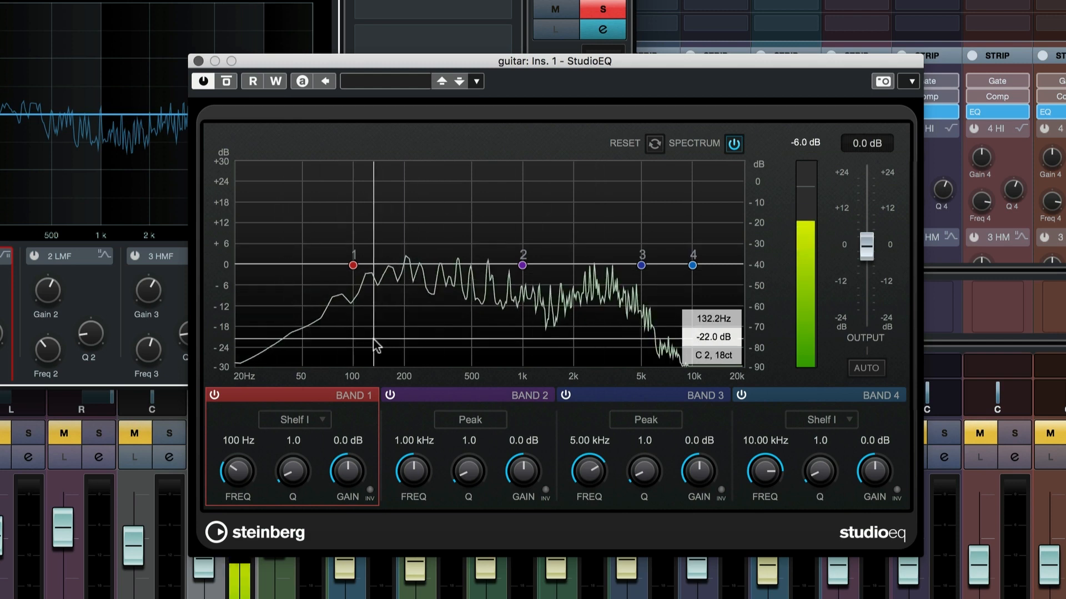
{"action": "left_click", "coordinate": [214, 394]}
{"action": "left_click", "coordinate": [214, 395]}
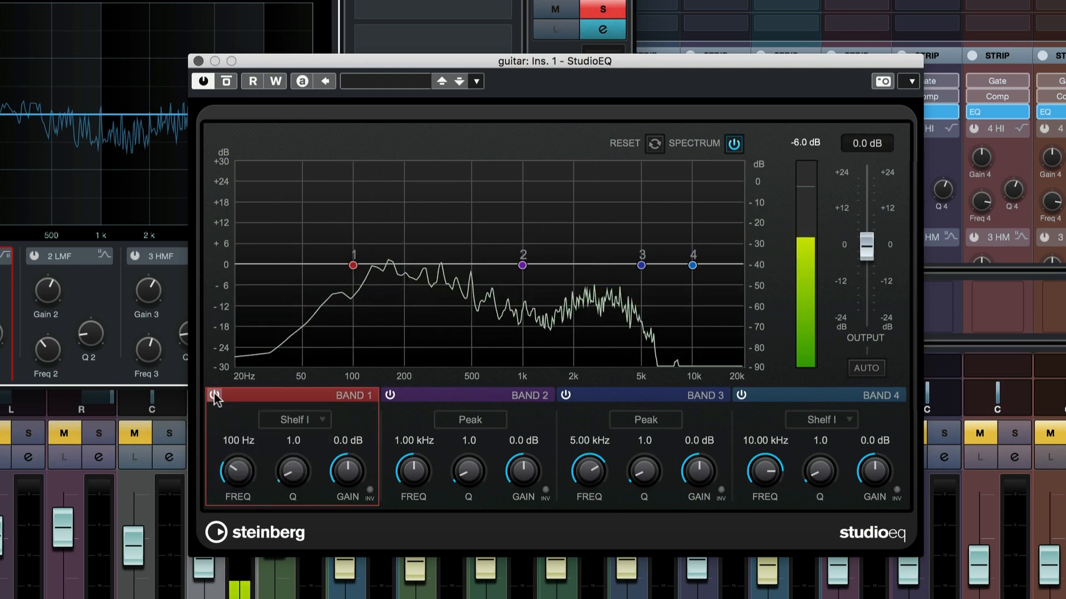
Step: Set StudioEQ band 1 to Shelf II at 73 Hz with a gain of -11.5 dB
{"action": "left_click", "coordinate": [315, 417]}
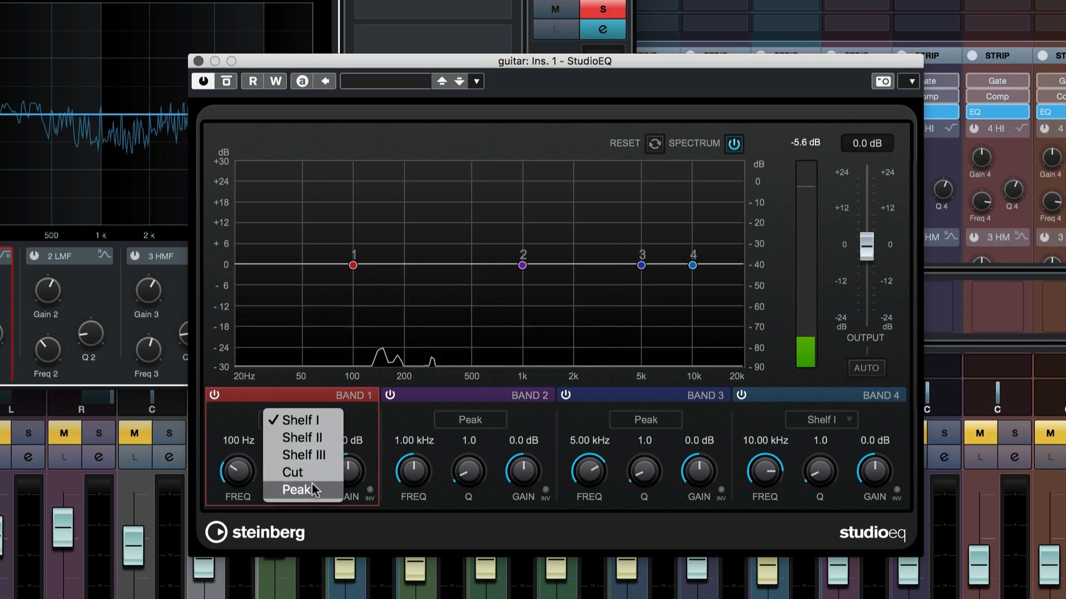
{"action": "left_click", "coordinate": [312, 438]}
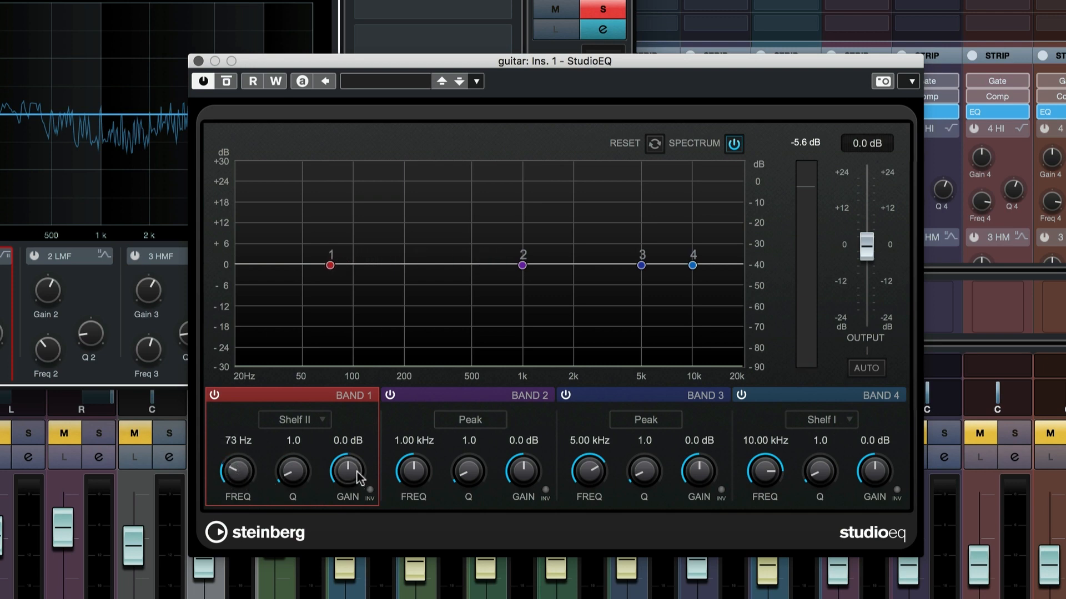
{"action": "left_click_drag", "start_coordinate": [358, 473], "coordinate": [356, 519]}
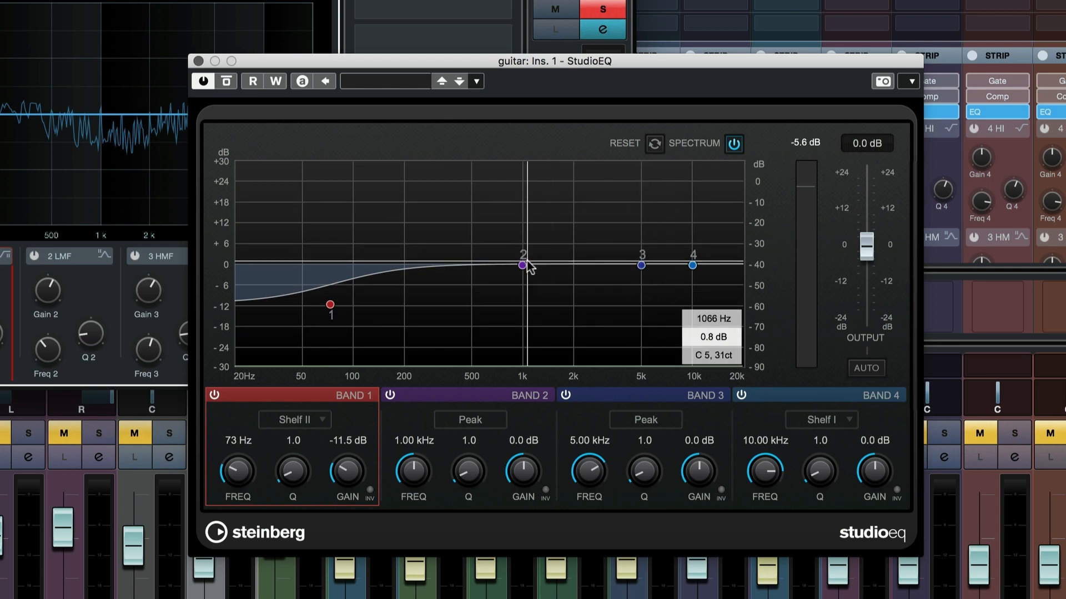
{"action": "left_click_drag", "start_coordinate": [524, 265], "coordinate": [437, 214]}
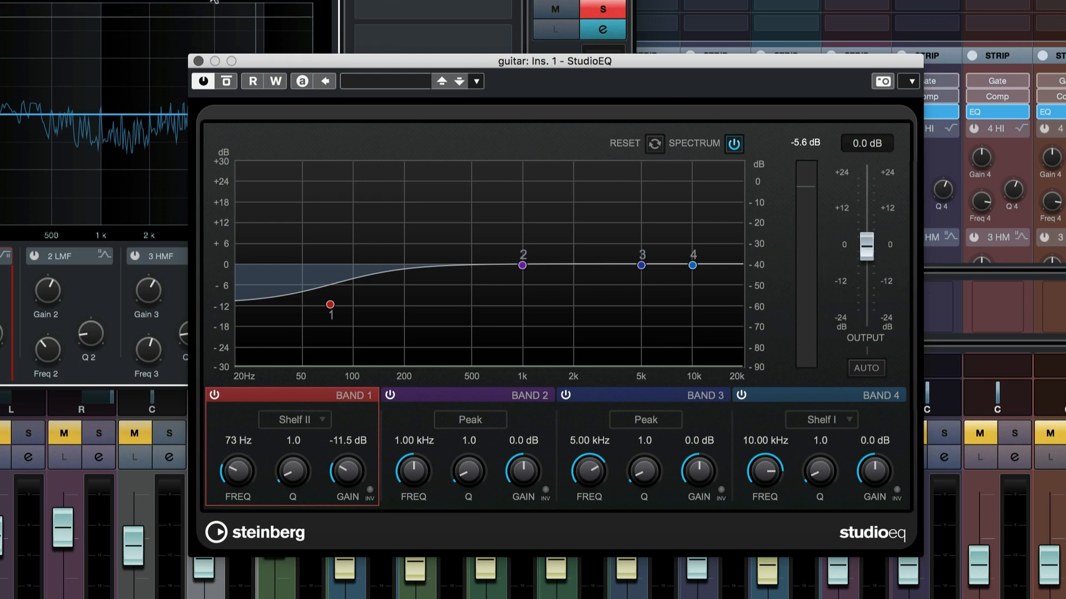
Step: Raise the guitar channel's fader to 2.49 dB and reopen its Channel Settings next to the StudioEQ window
{"action": "left_click_drag", "start_coordinate": [262, 65], "coordinate": [714, 0]}
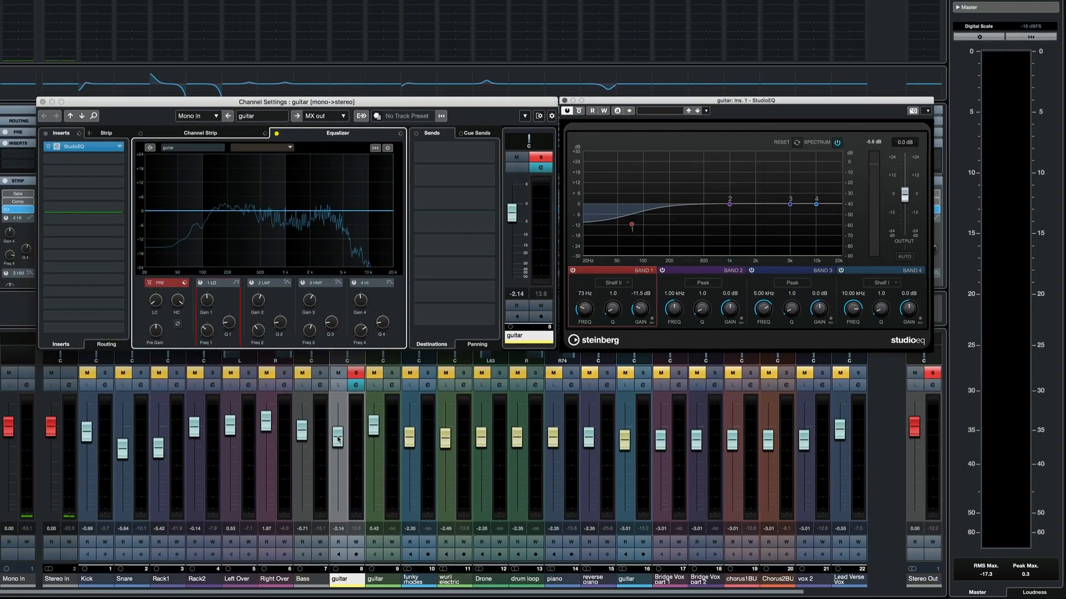
{"action": "left_click_drag", "start_coordinate": [338, 439], "coordinate": [338, 427]}
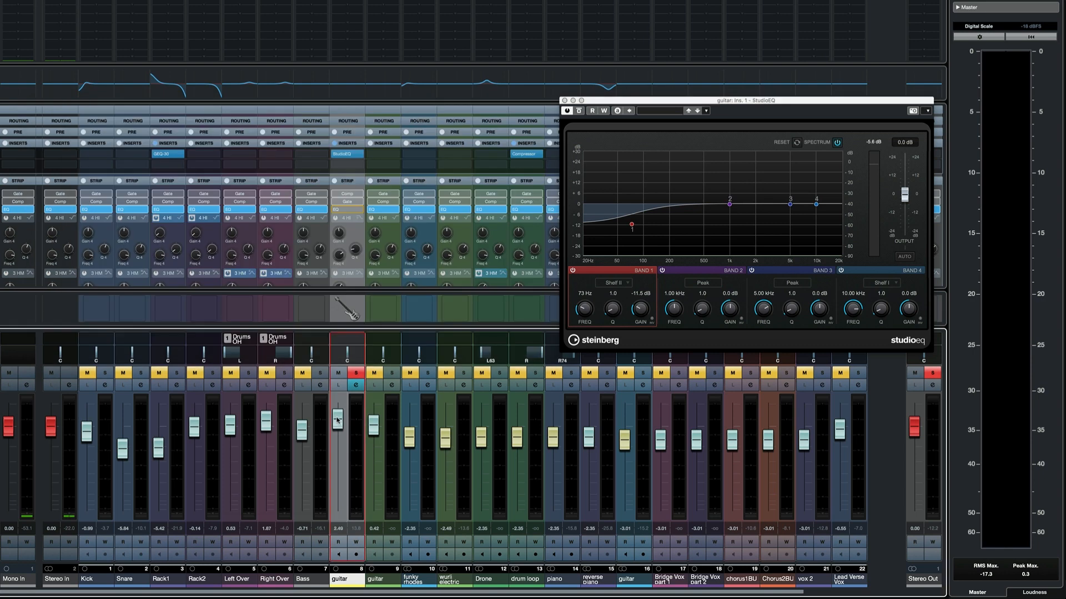
{"action": "left_click", "coordinate": [357, 385]}
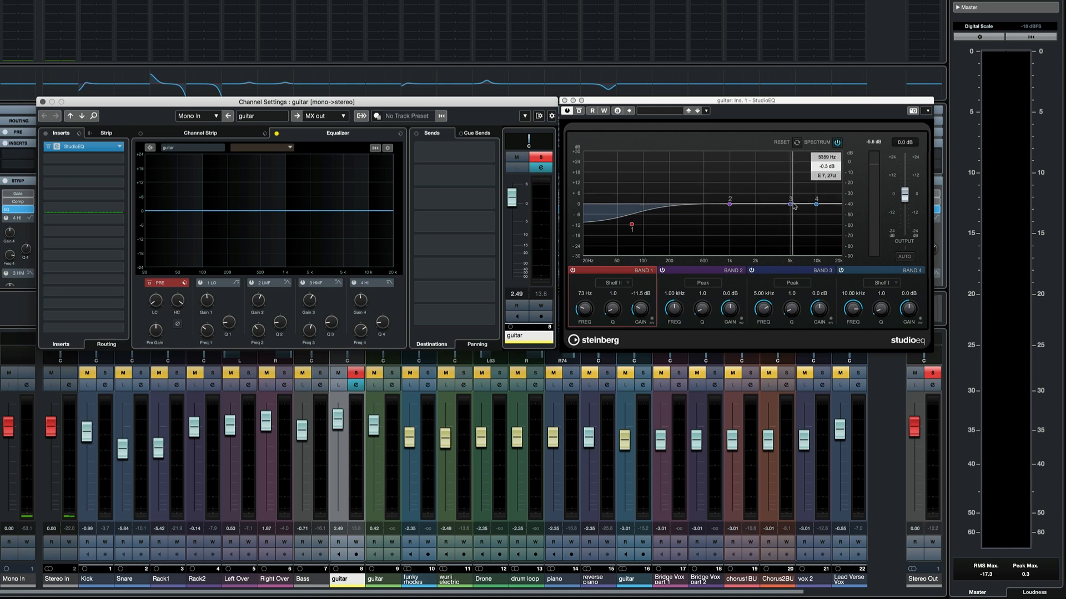
Step: Boost StudioEQ band 3 by 24 dB at 4.29 kHz and compensate by lowering the output to -12.9 dB during playback
{"action": "left_click_drag", "start_coordinate": [791, 205], "coordinate": [785, 161]}
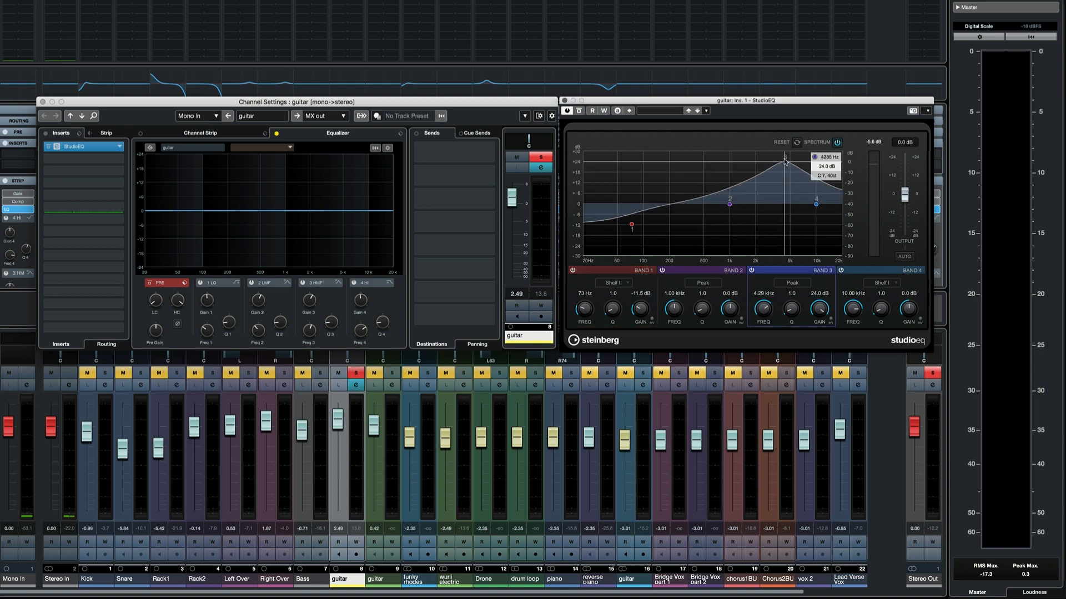
{"action": "key", "text": "space"}
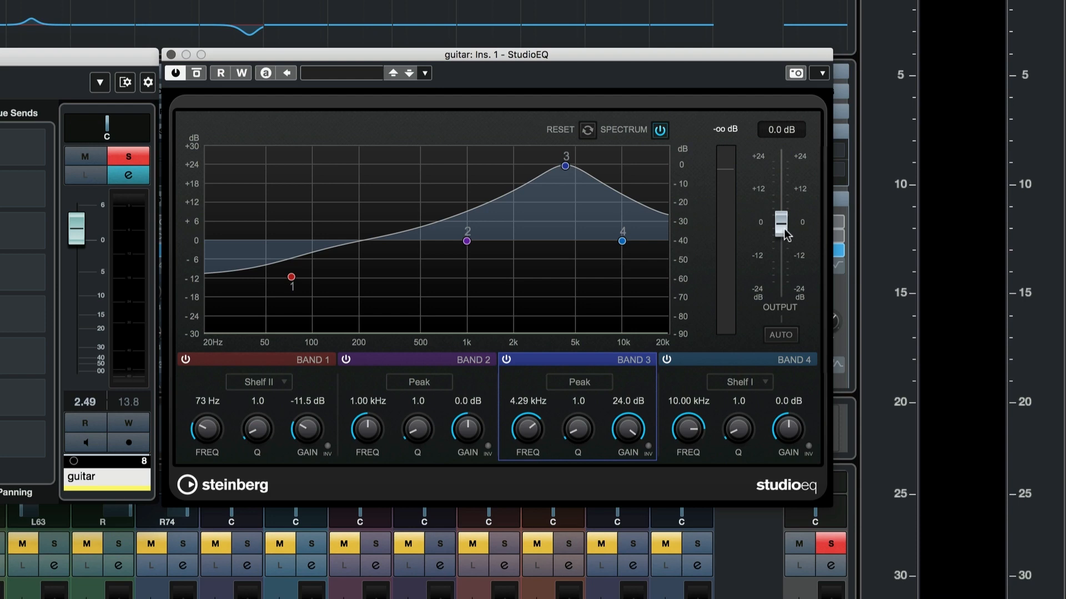
{"action": "left_click_drag", "start_coordinate": [784, 232], "coordinate": [784, 270]}
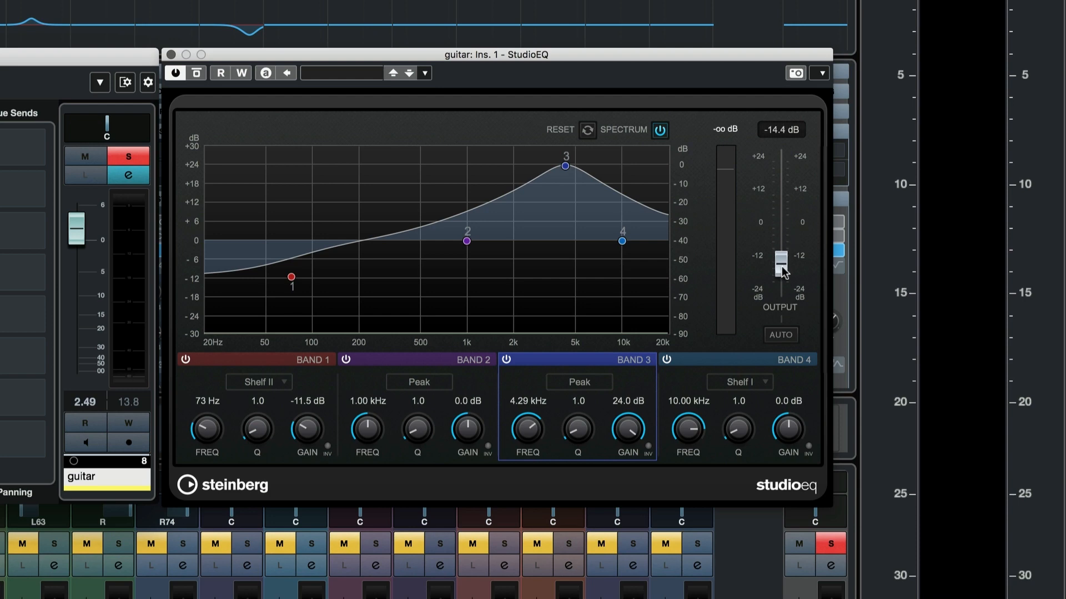
{"action": "key", "text": "space"}
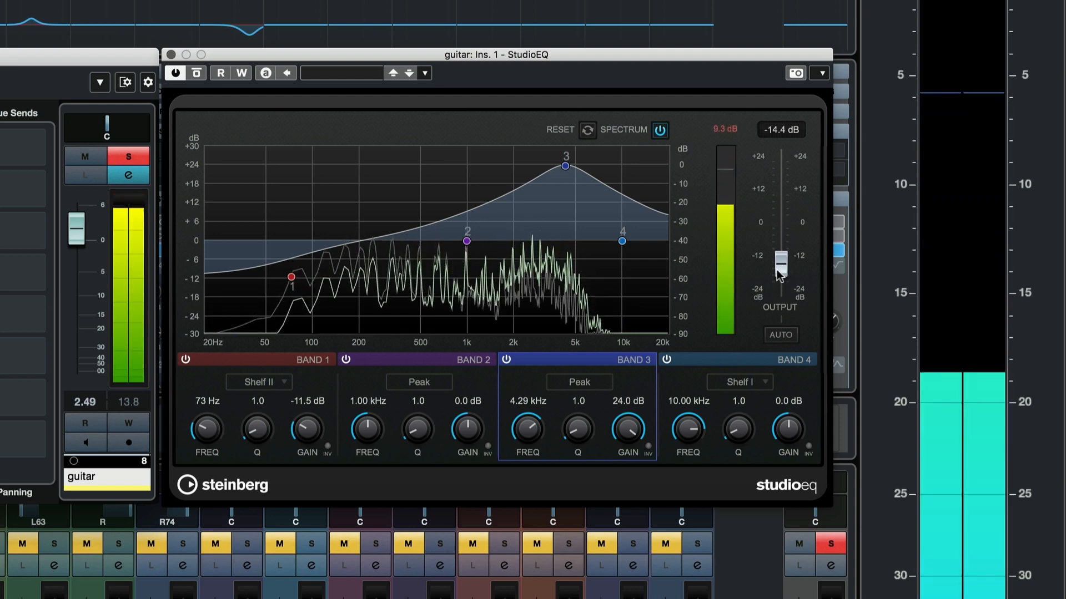
{"action": "left_click", "coordinate": [725, 128]}
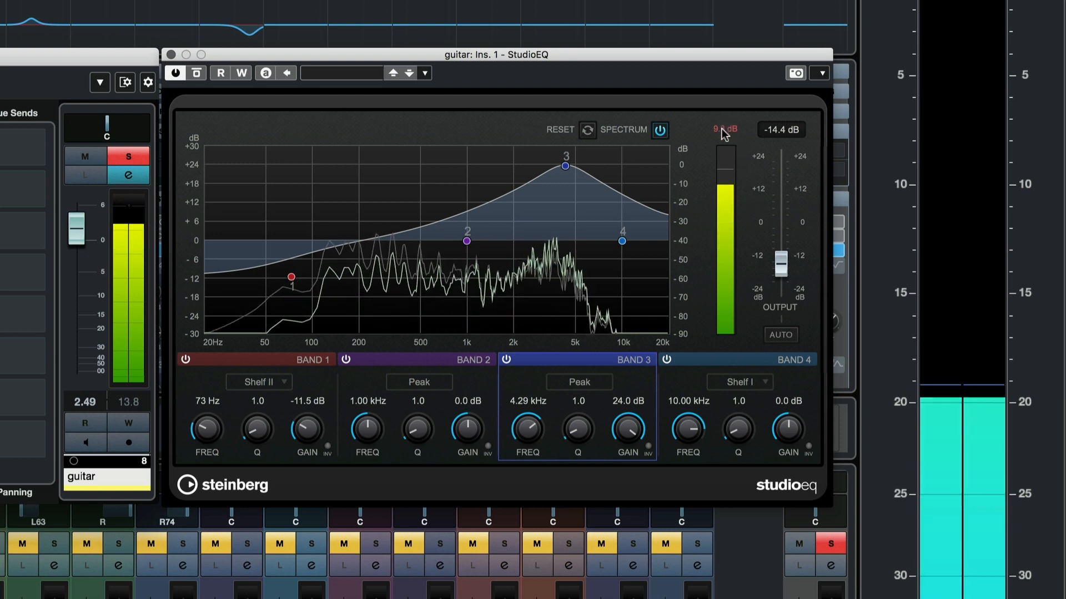
{"action": "left_click_drag", "start_coordinate": [781, 263], "coordinate": [781, 263]}
{"action": "key", "text": "space"}
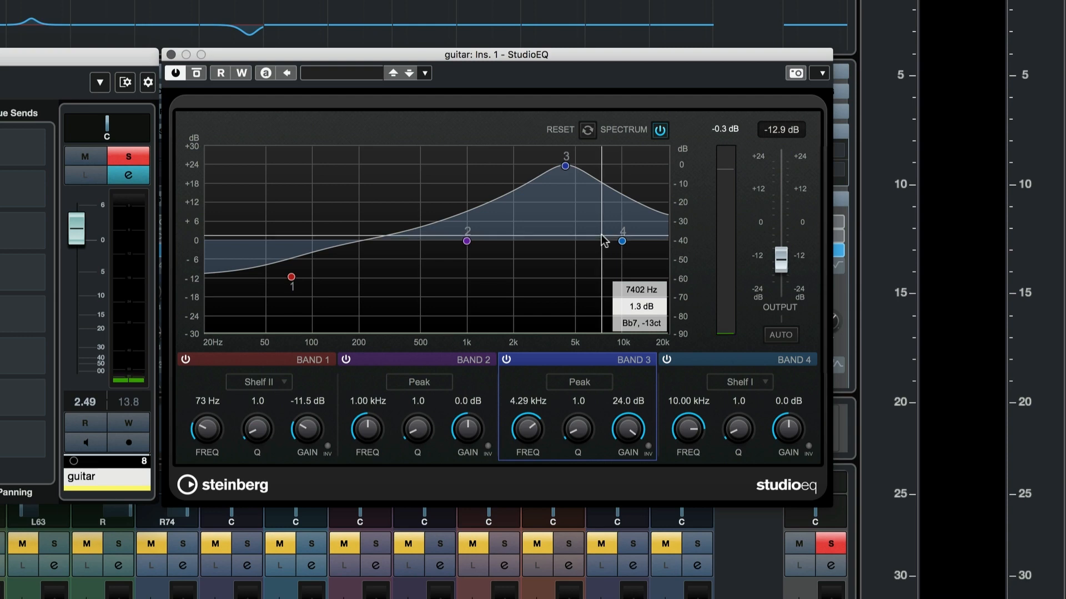
Step: Reduce StudioEQ band 3 to 4.6 dB at 3.78 kHz and reset the output level to 0 dB
{"action": "left_click_drag", "start_coordinate": [565, 166], "coordinate": [556, 226]}
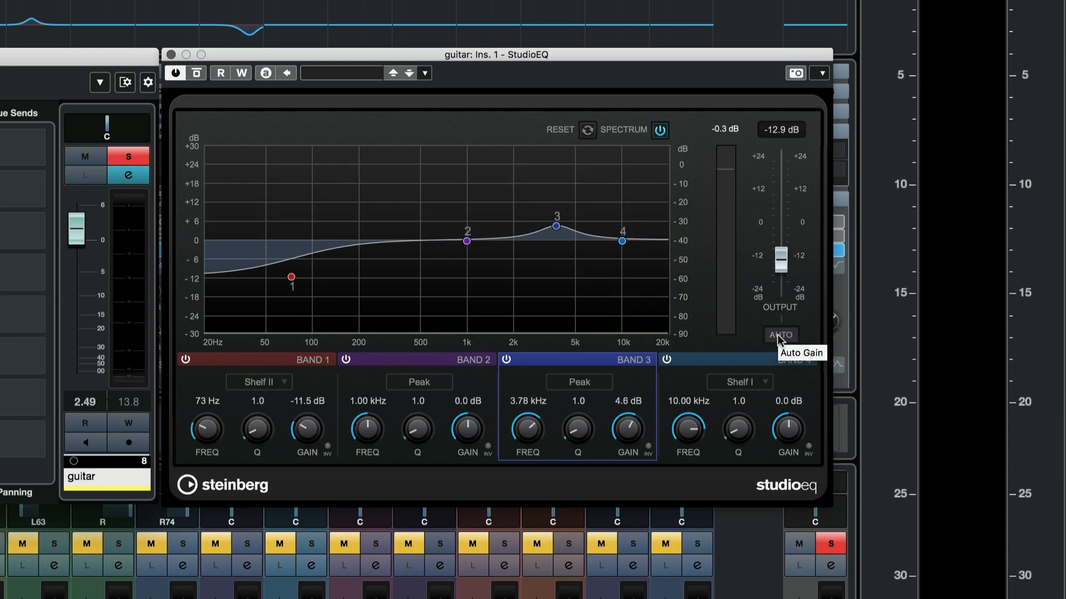
{"action": "left_click", "coordinate": [782, 259], "text": "super"}
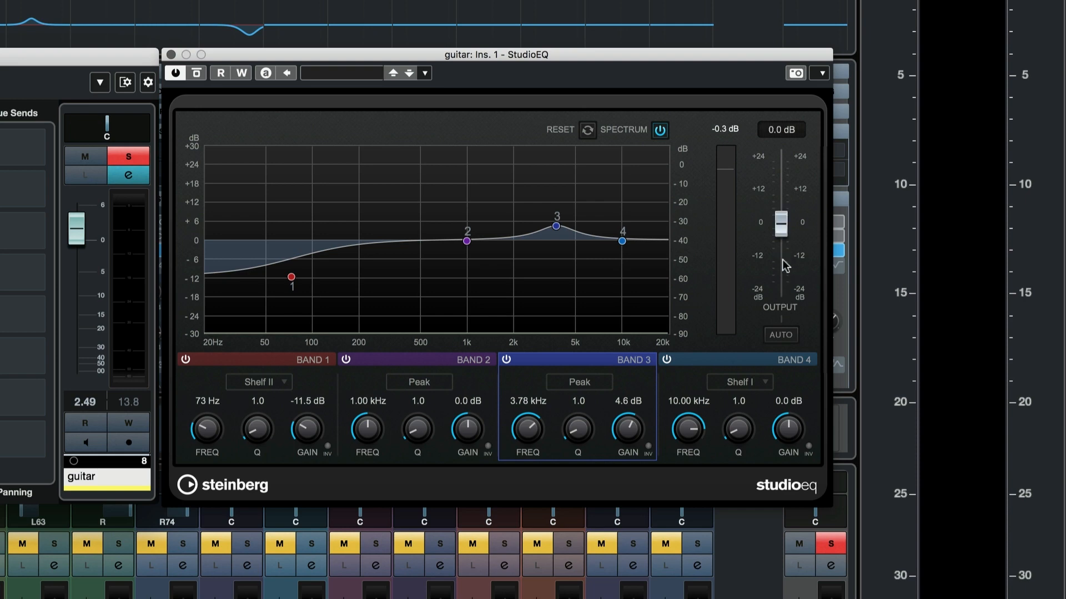
Step: Set StudioEQ band 2 to 762 Hz with 3.5 dB of gain while Auto Gain is enabled, and turn Auto Gain back off
{"action": "left_click", "coordinate": [783, 335]}
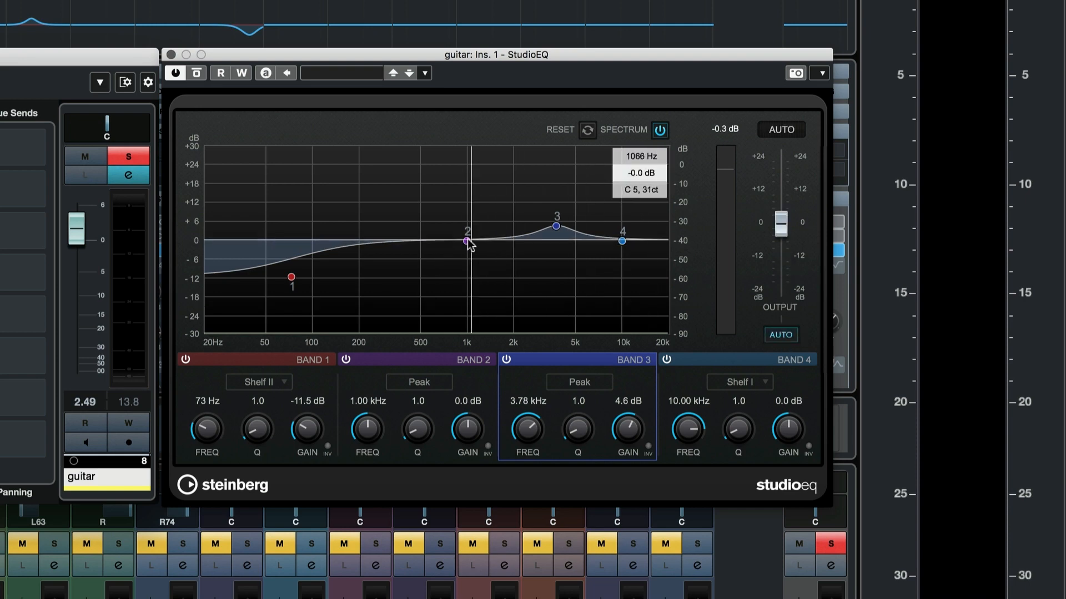
{"action": "mouse_move", "coordinate": [467, 242]}
{"action": "left_mouse_down"}
{"action": "mouse_move", "coordinate": [462, 200]}
{"action": "mouse_move", "coordinate": [458, 238]}
{"action": "mouse_move", "coordinate": [451, 233]}
{"action": "left_mouse_up"}
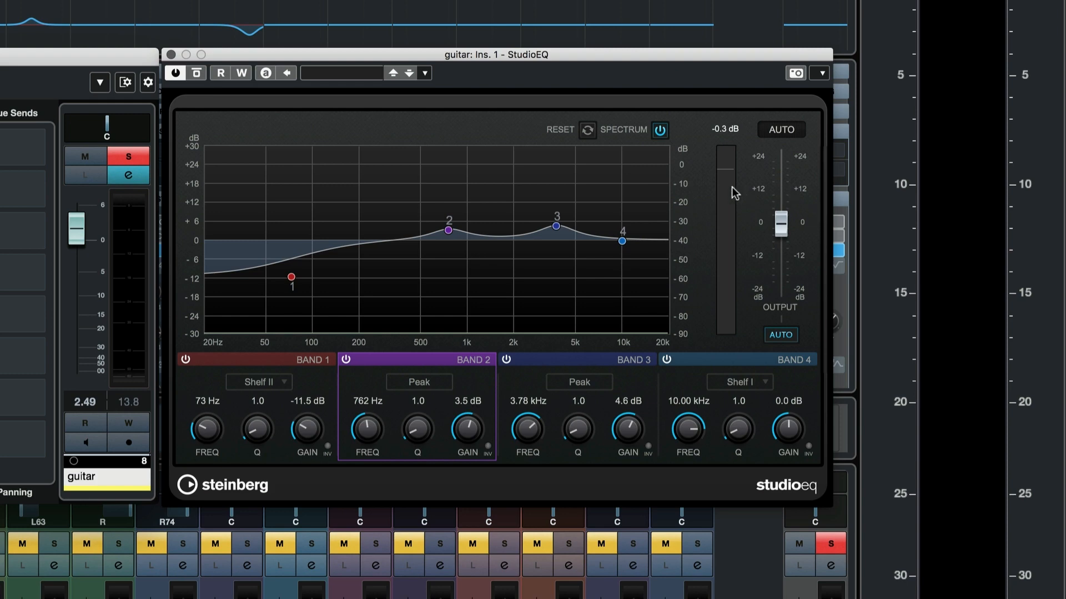
{"action": "left_click", "coordinate": [780, 336]}
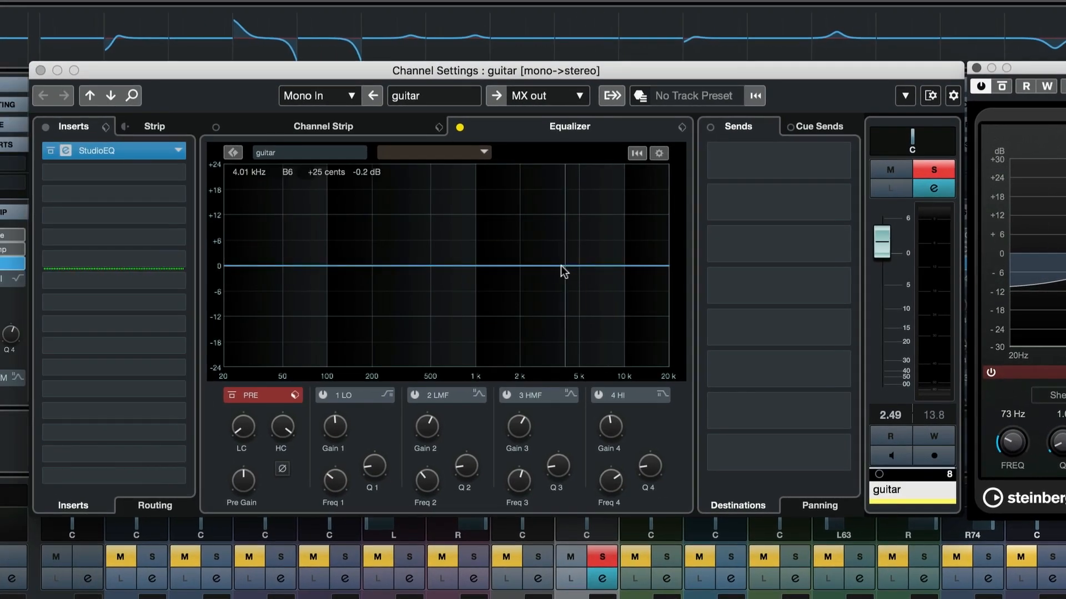
Step: In the channel equalizer, boost band 3 to 21.6 dB at 1.92 kHz and bring it back to about 0 dB
{"action": "left_click_drag", "start_coordinate": [511, 266], "coordinate": [518, 175]}
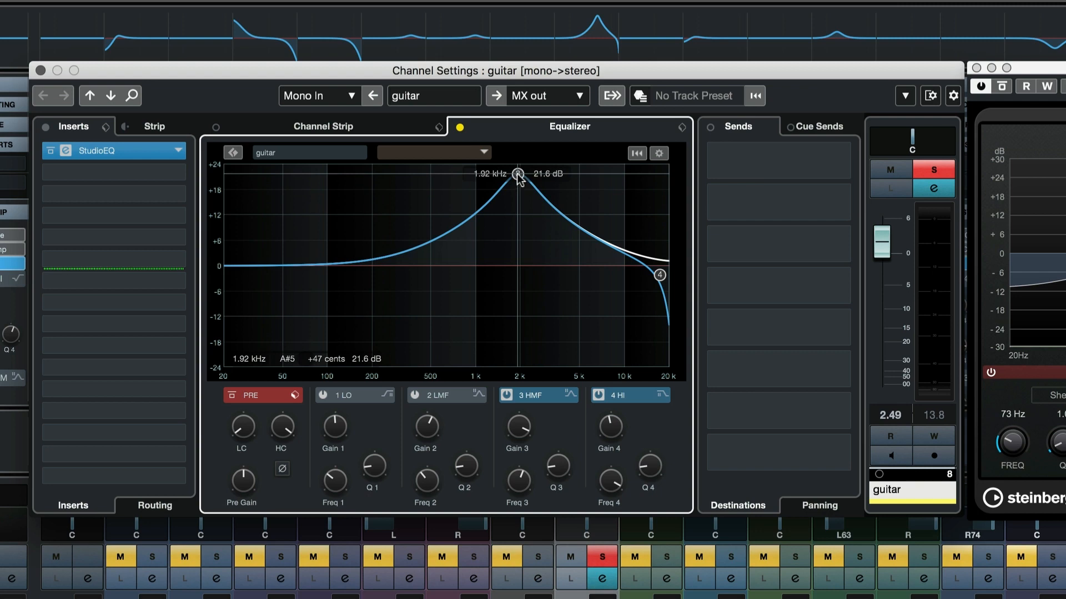
{"action": "left_click_drag", "start_coordinate": [517, 175], "coordinate": [521, 265]}
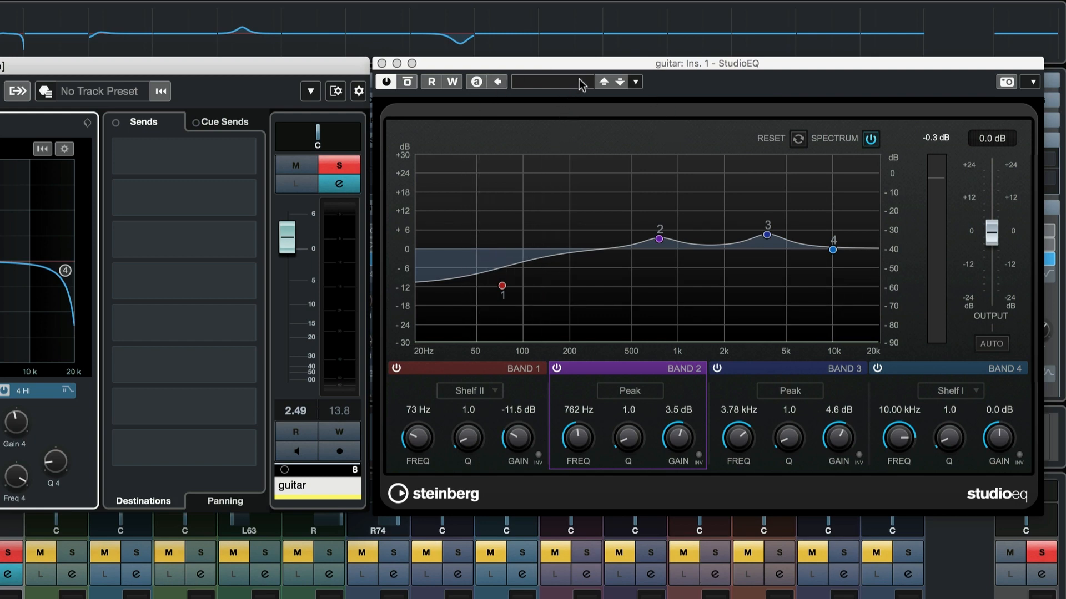
Step: Load the Rock Guitar preset in StudioEQ and adjust band 2 to 296 Hz at 8.0 dB and band 1 to 67 Hz
{"action": "left_click", "coordinate": [635, 82]}
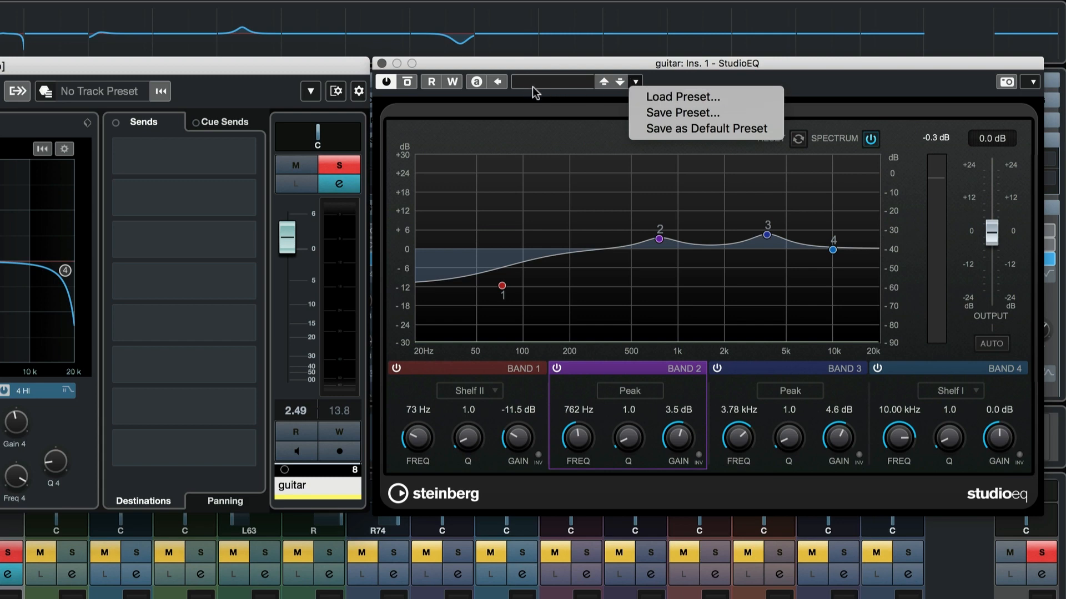
{"action": "left_click", "coordinate": [665, 95]}
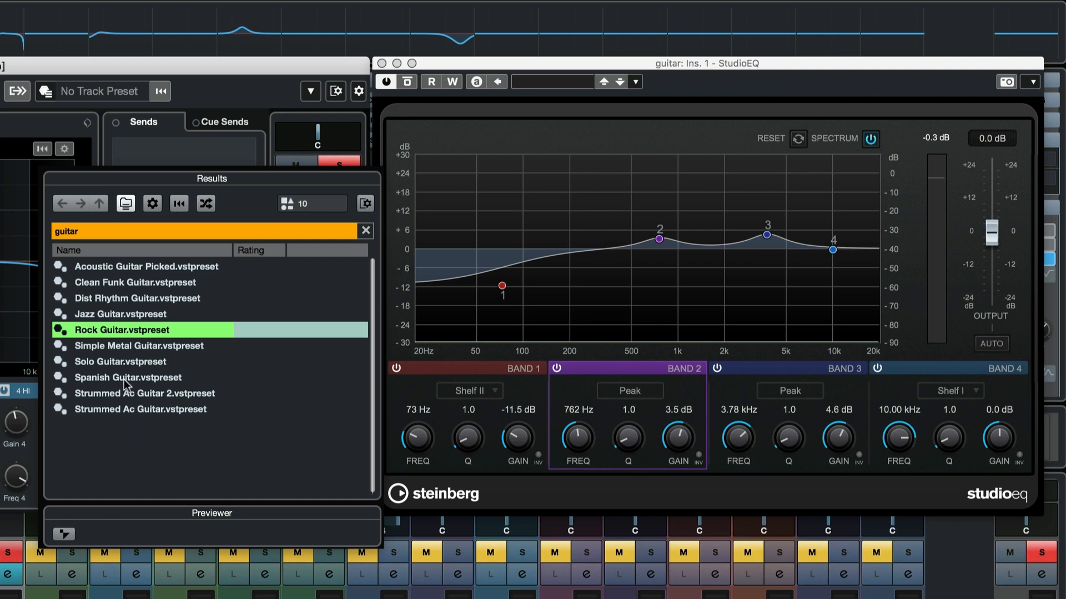
{"action": "double_click", "coordinate": [107, 331]}
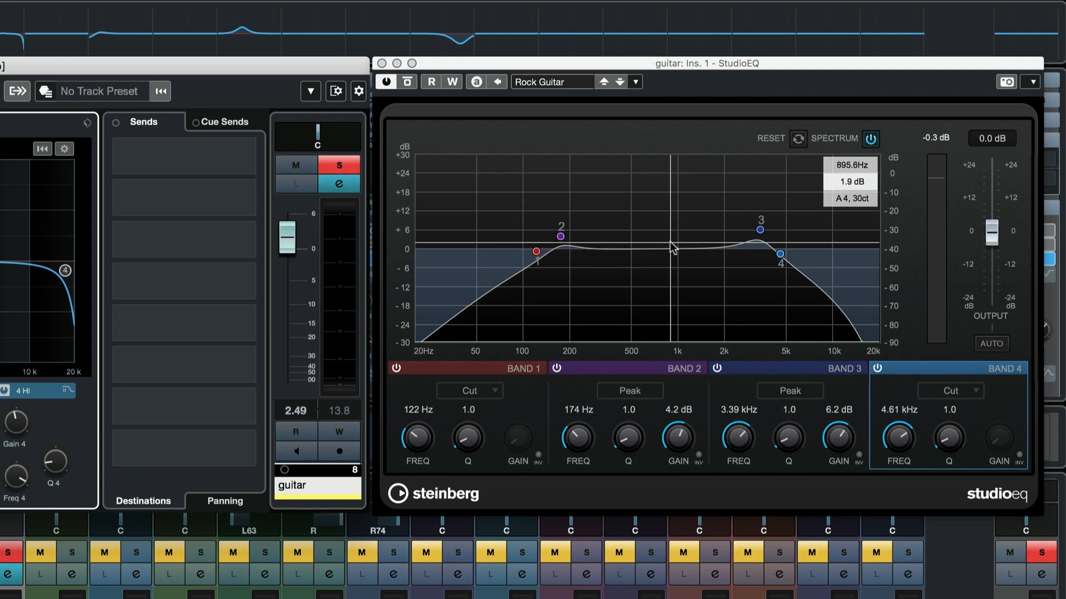
{"action": "left_click_drag", "start_coordinate": [561, 237], "coordinate": [597, 224]}
{"action": "left_click_drag", "start_coordinate": [536, 252], "coordinate": [496, 254]}
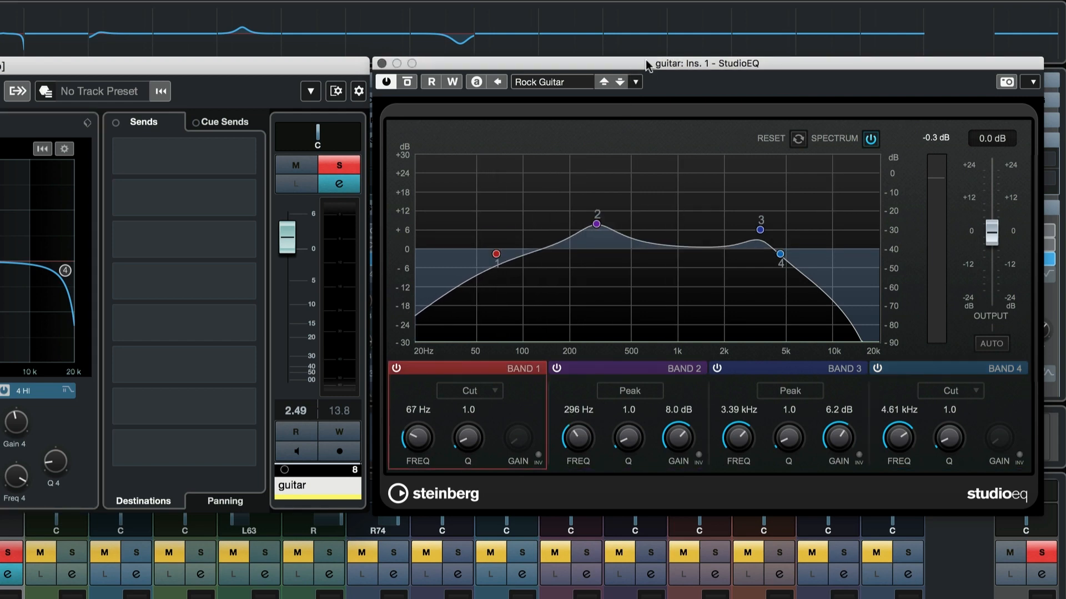
Step: Begin saving the modified StudioEQ settings as a new preset
{"action": "left_click", "coordinate": [636, 83]}
{"action": "left_click", "coordinate": [647, 112]}
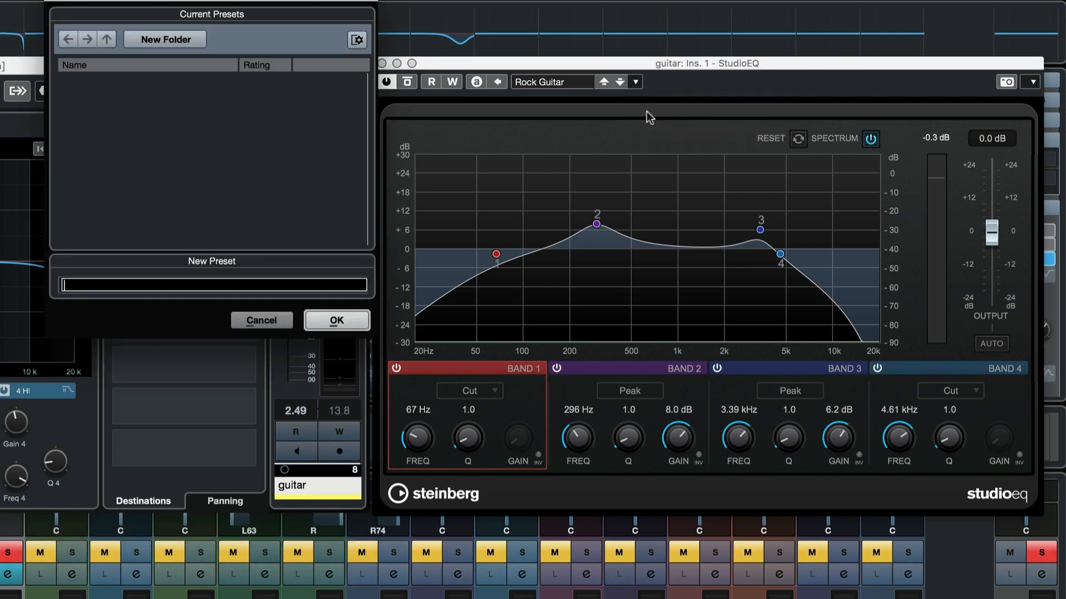